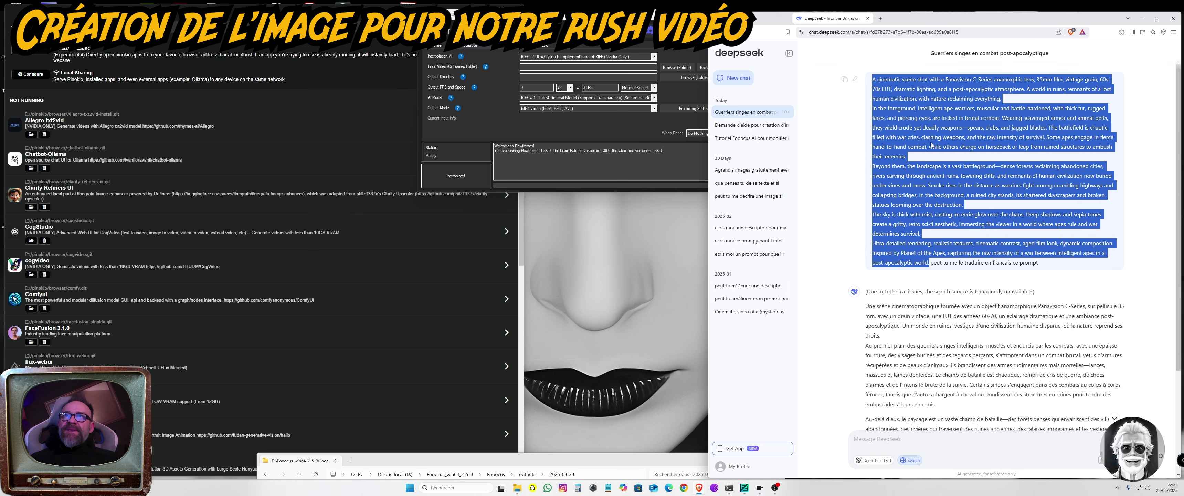
Examine the French translation of the ape-warrior prompt in the DeepSeek chat, highlighting its full text.
{"action": "scroll", "coordinate": [832, 218], "scroll_direction": "down", "scroll_amount": 3}
{"action": "left_click", "coordinate": [902, 438]}
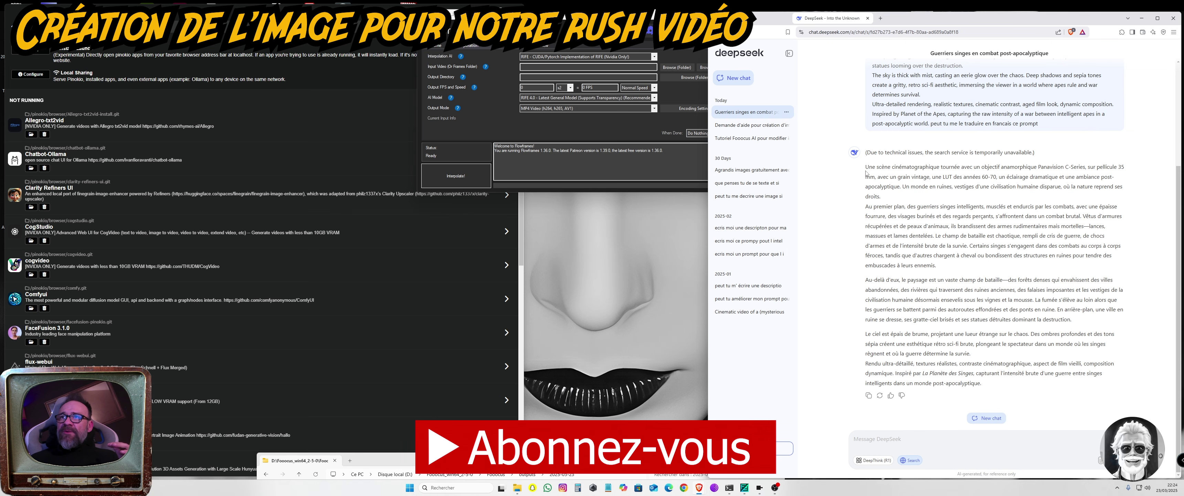
{"action": "left_click_drag", "start_coordinate": [866, 166], "coordinate": [1013, 384]}
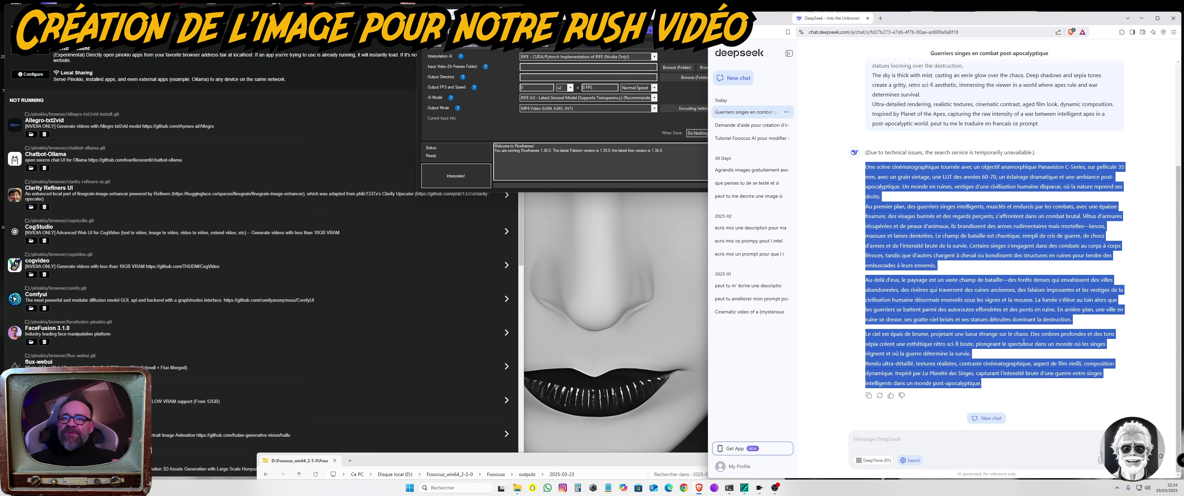
{"action": "scroll", "coordinate": [1007, 290], "scroll_direction": "up", "scroll_amount": 3}
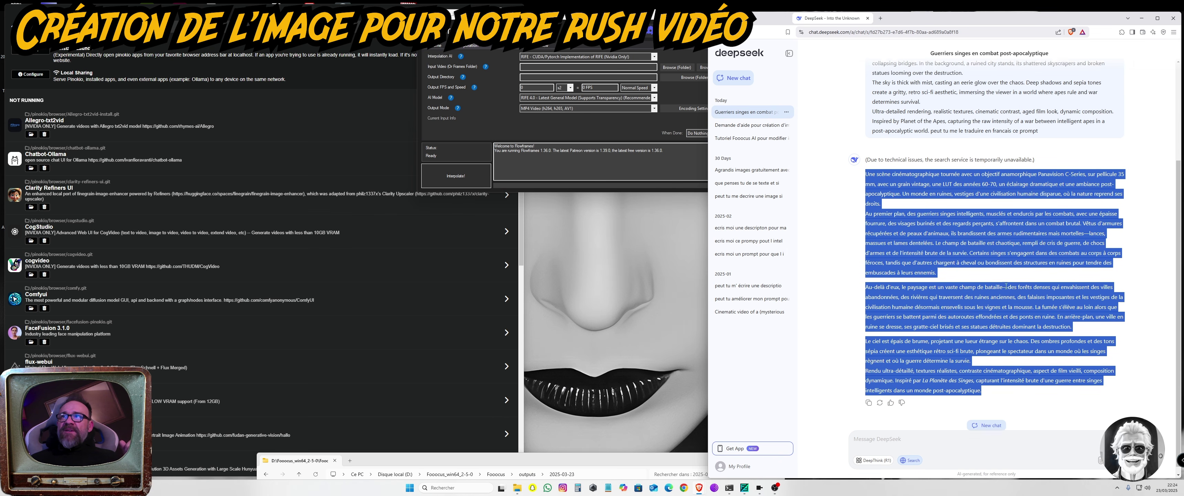
Copy the English ape-warrior prompt from the chat and switch to the prompt field in Fooocus.
{"action": "left_click_drag", "start_coordinate": [872, 80], "coordinate": [931, 269]}
{"action": "right_click", "coordinate": [923, 262]}
{"action": "left_click", "coordinate": [933, 271]}
{"action": "left_click", "coordinate": [764, 18]}
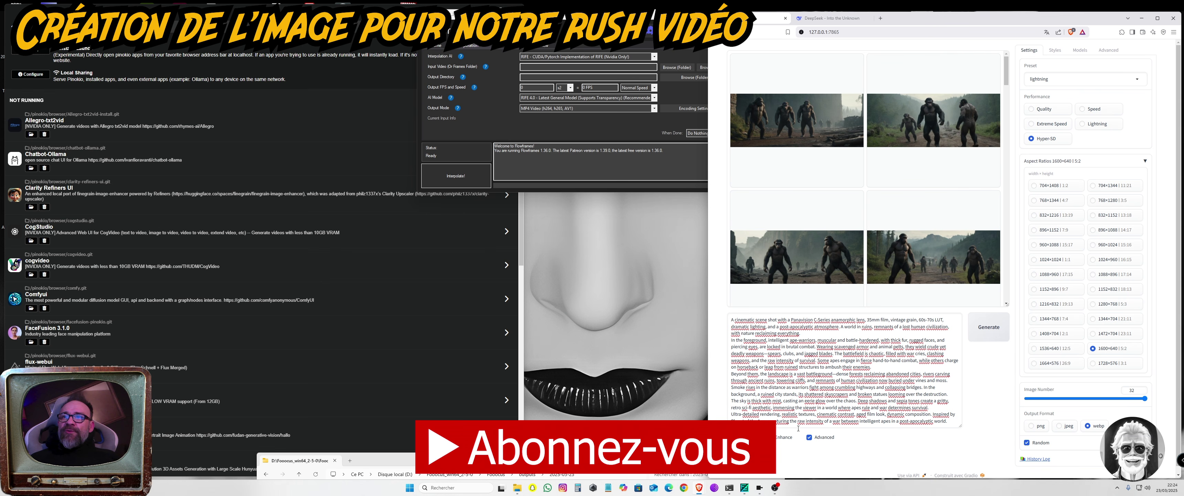
{"action": "left_click", "coordinate": [816, 347]}
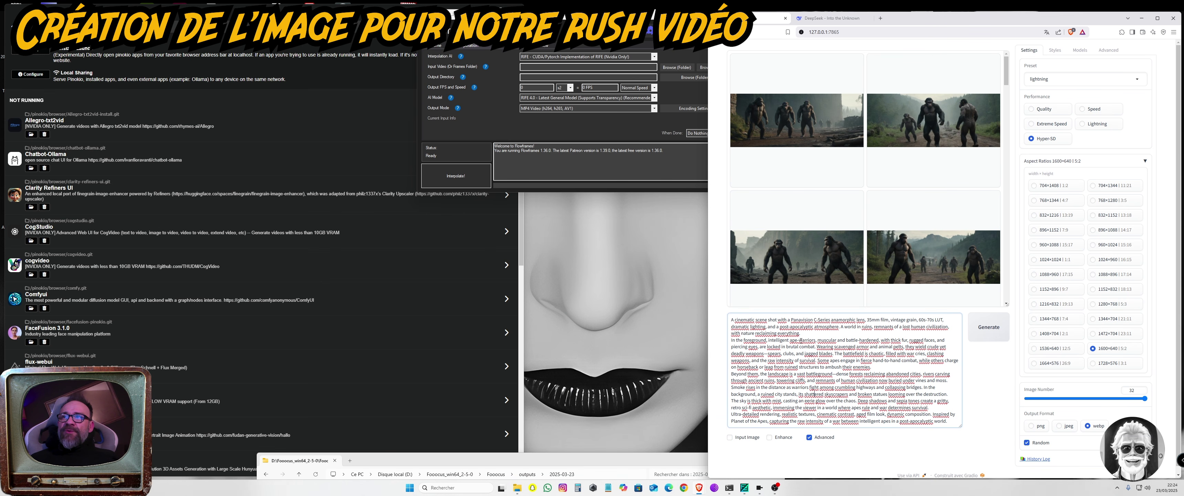
Review the Fooocus preset choices, keeping lightning, and check the advanced generation settings.
{"action": "left_click", "coordinate": [1047, 79]}
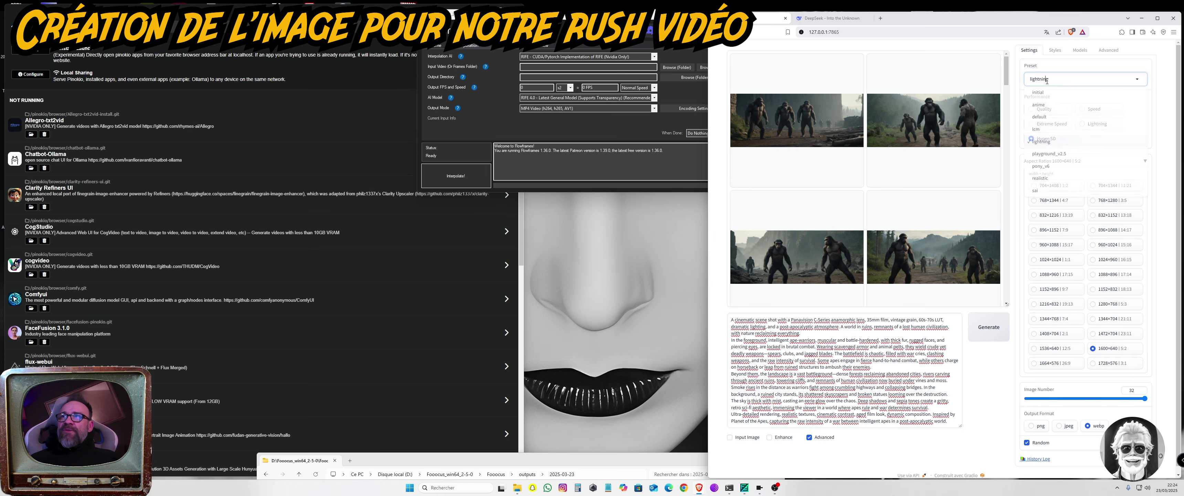
{"action": "left_click", "coordinate": [1039, 142]}
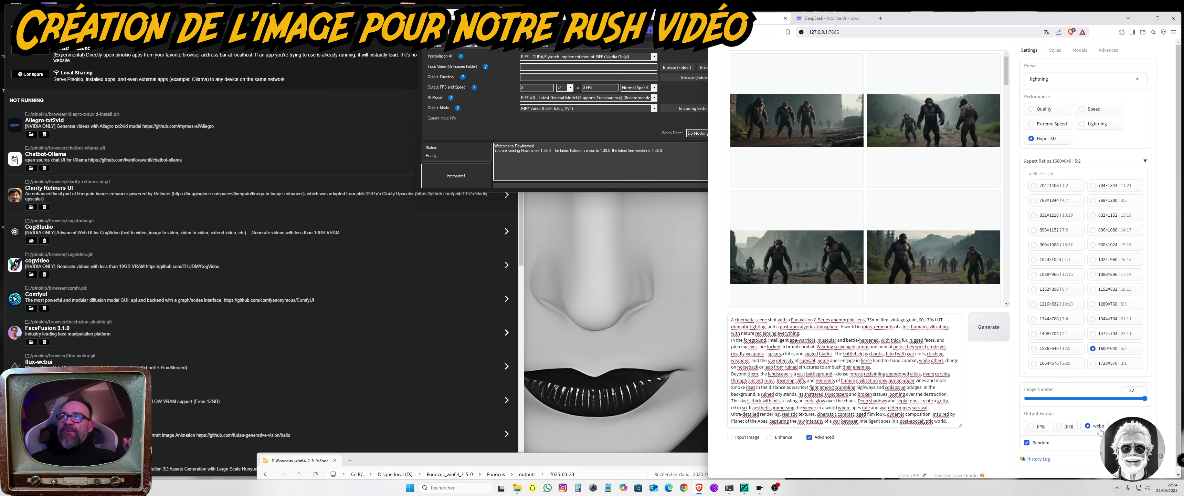
{"action": "left_click", "coordinate": [1108, 51]}
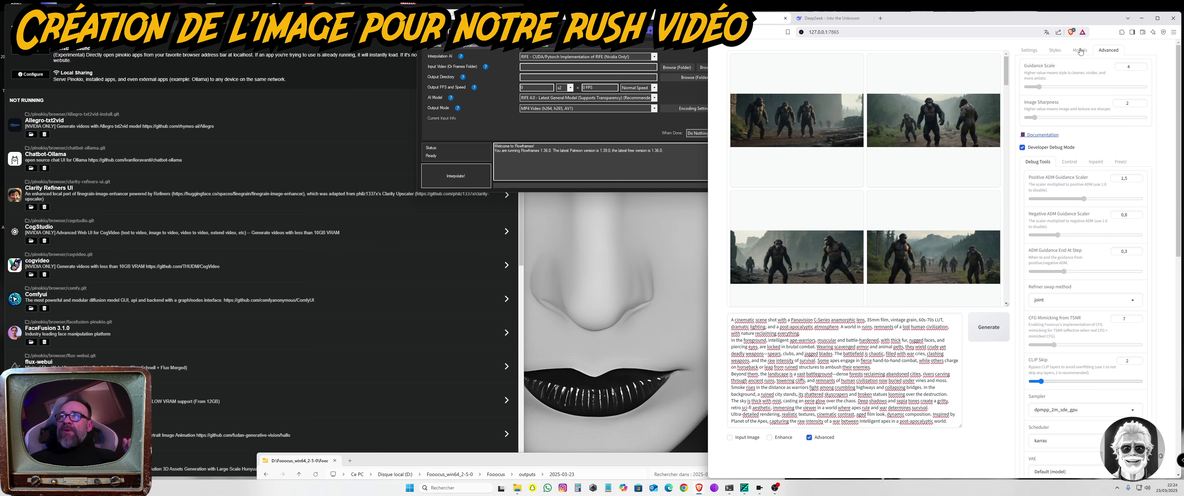
{"action": "left_click", "coordinate": [1029, 50]}
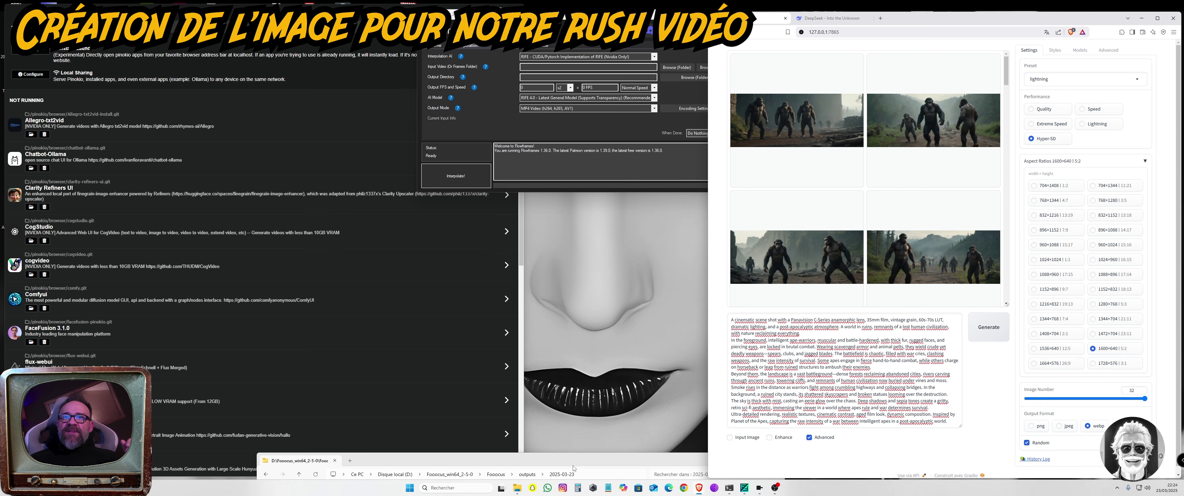
Bring up the Fooocus output folder and browse through the generated ape images in the image viewer.
{"action": "left_click_drag", "start_coordinate": [580, 462], "coordinate": [646, 84]}
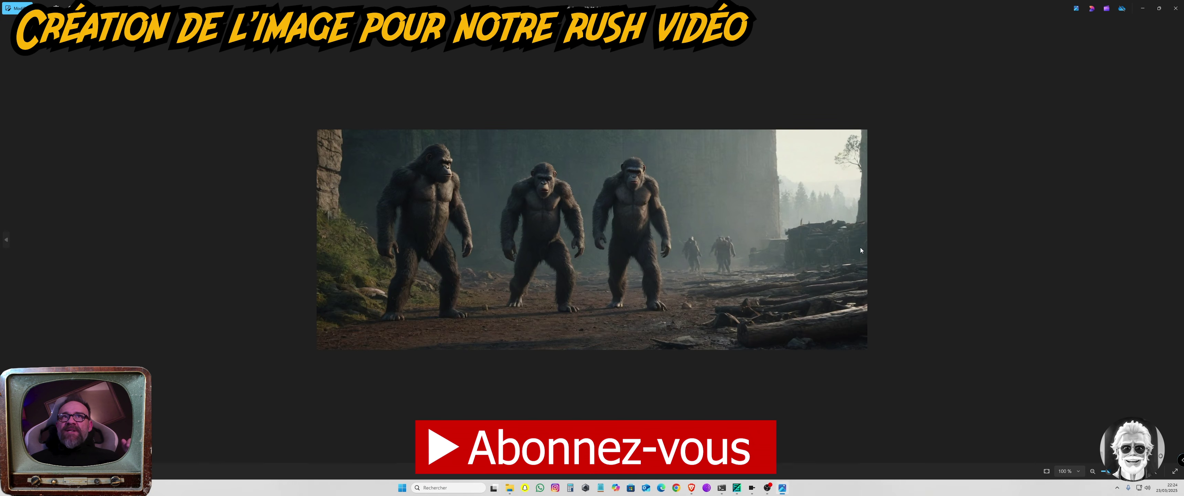
{"action": "left_click", "coordinate": [1176, 240]}
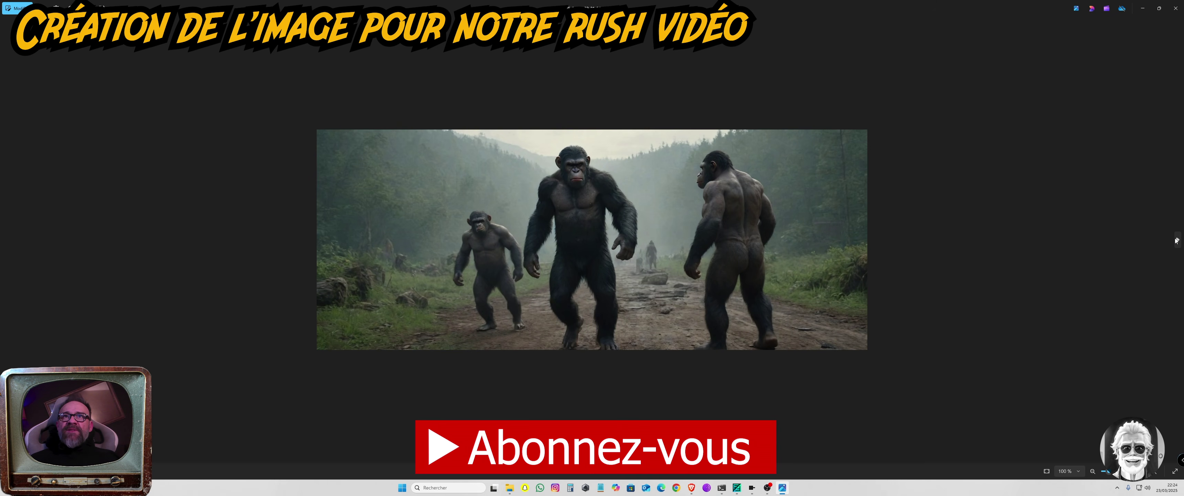
{"action": "left_click", "coordinate": [1177, 240]}
{"action": "left_click", "coordinate": [1176, 240]}
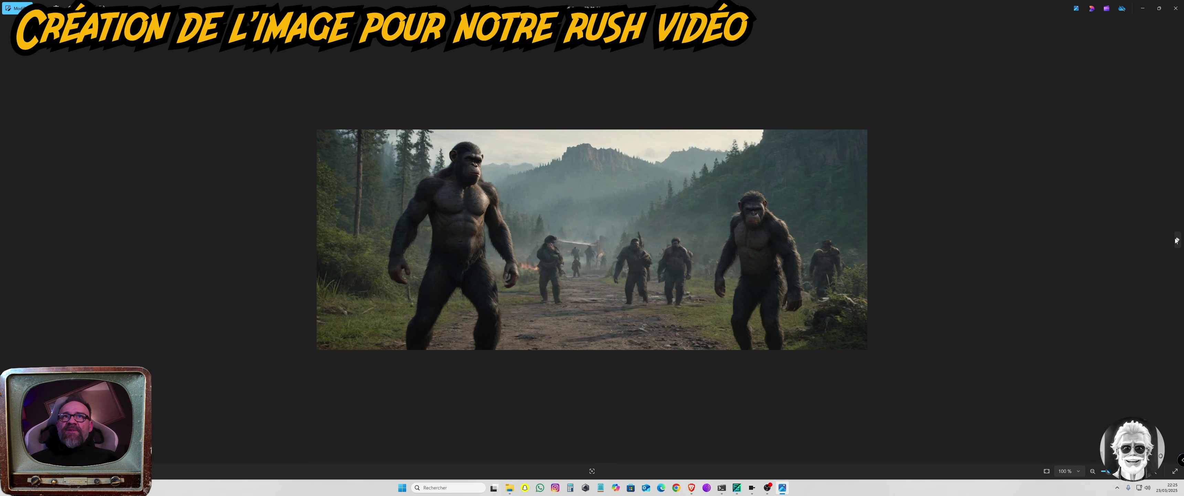
{"action": "left_click", "coordinate": [1176, 240]}
{"action": "left_click", "coordinate": [1176, 240]}
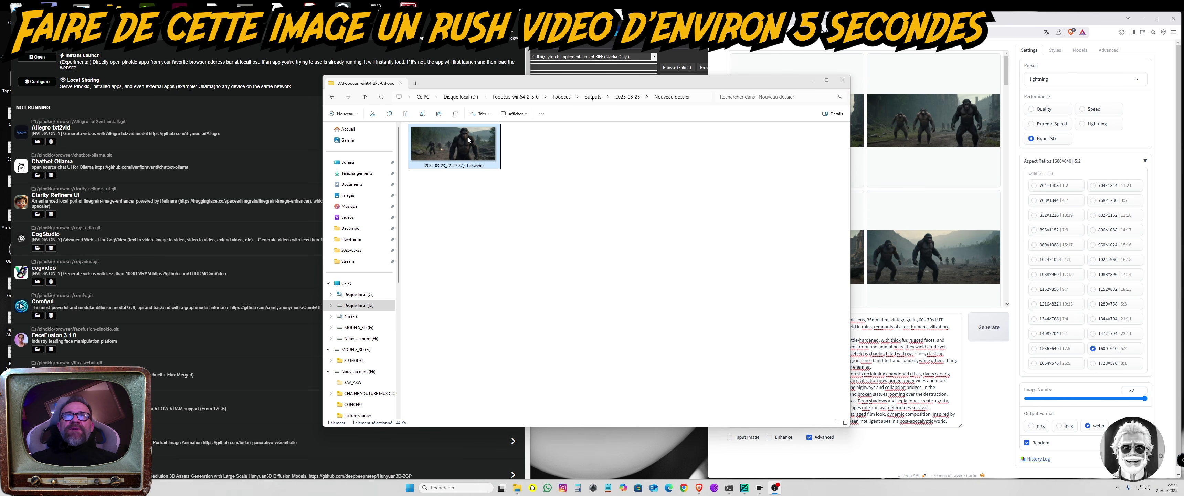
View the chosen ape image from the Nouveau dossier folder enlarged, and close the viewer.
{"action": "double_click", "coordinate": [468, 162]}
{"action": "scroll", "coordinate": [705, 241], "scroll_direction": "up", "scroll_amount": 3}
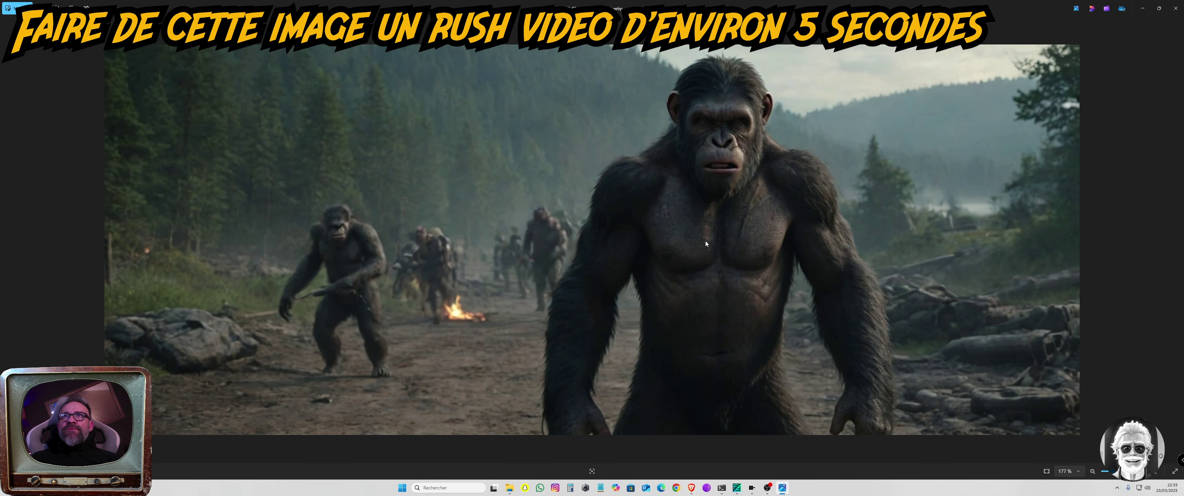
{"action": "scroll", "coordinate": [741, 232], "scroll_direction": "up", "scroll_amount": 1}
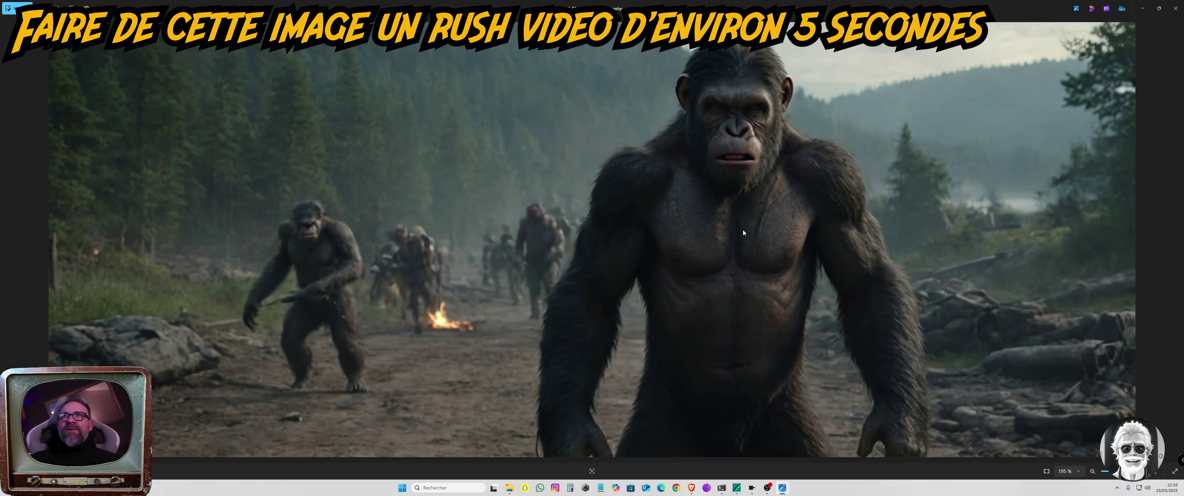
{"action": "left_click", "coordinate": [1176, 8]}
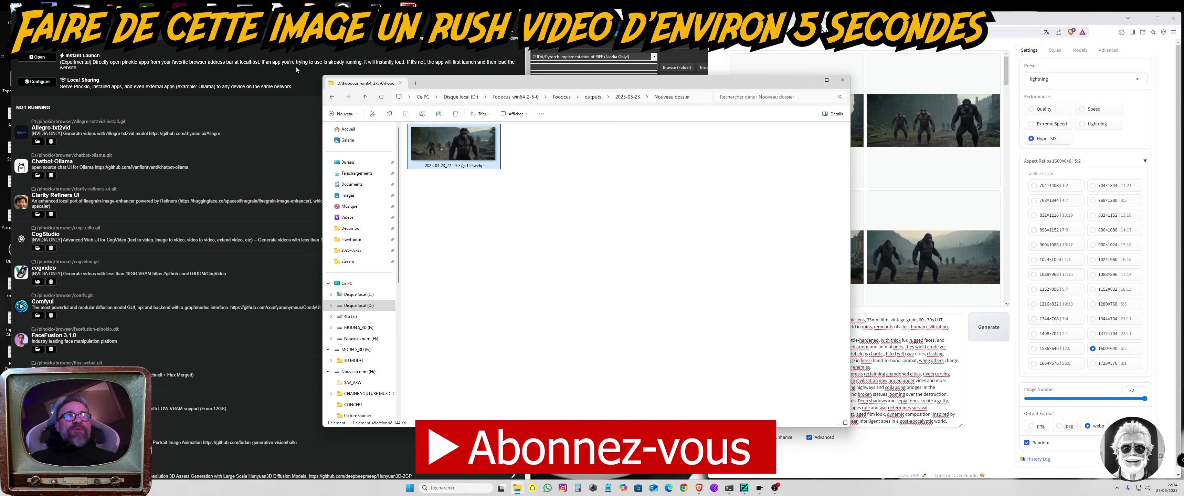
Switch to Pinokio, open the Wan 2.1 app from the list of installed apps and launch its Image to Video mode.
{"action": "left_click", "coordinate": [465, 28]}
{"action": "left_click_drag", "start_coordinate": [271, 26], "coordinate": [269, 17]}
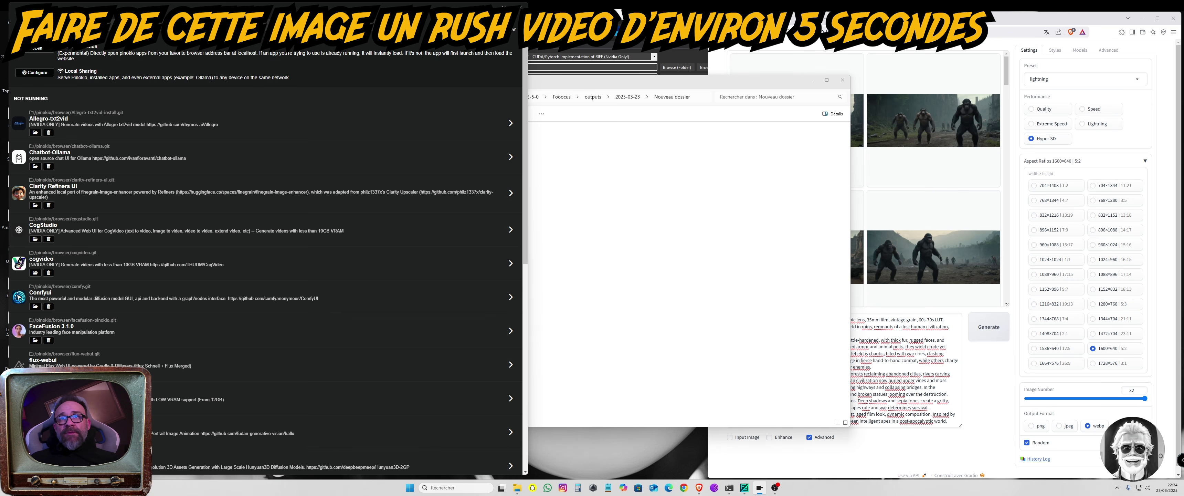
{"action": "scroll", "coordinate": [242, 156], "scroll_direction": "down", "scroll_amount": 4}
{"action": "scroll", "coordinate": [241, 156], "scroll_direction": "down", "scroll_amount": 5}
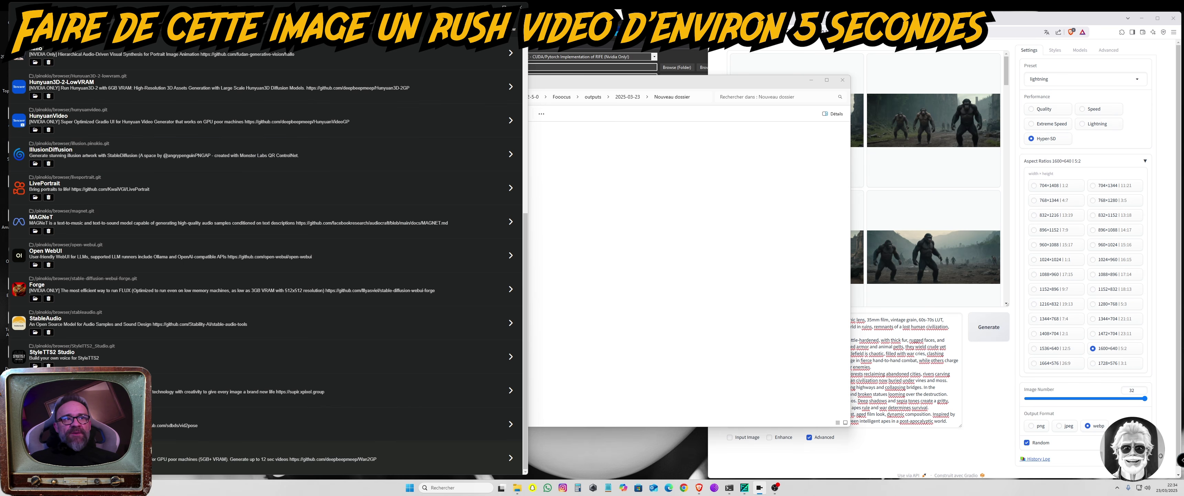
{"action": "left_click", "coordinate": [264, 459]}
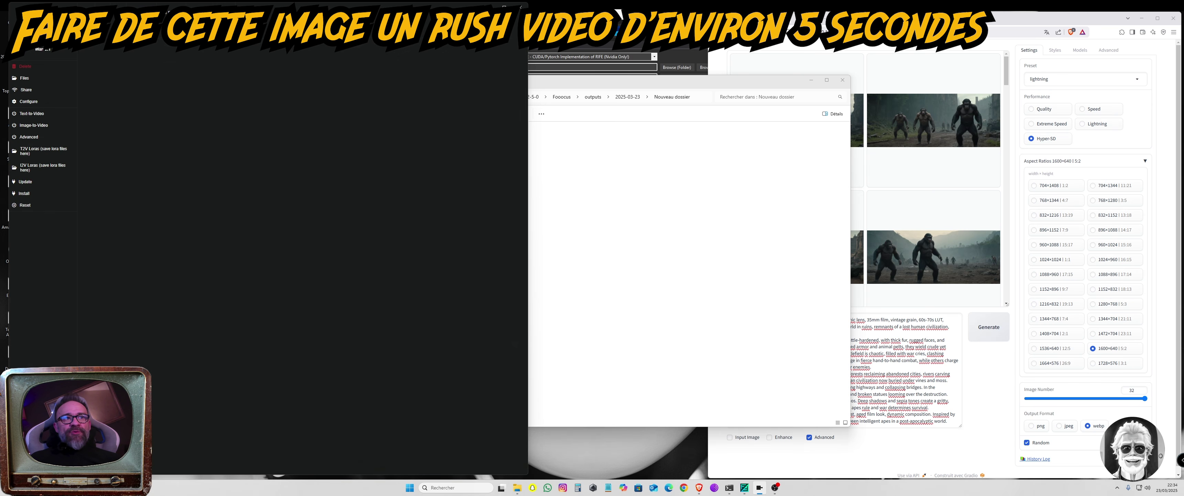
{"action": "left_click", "coordinate": [37, 128]}
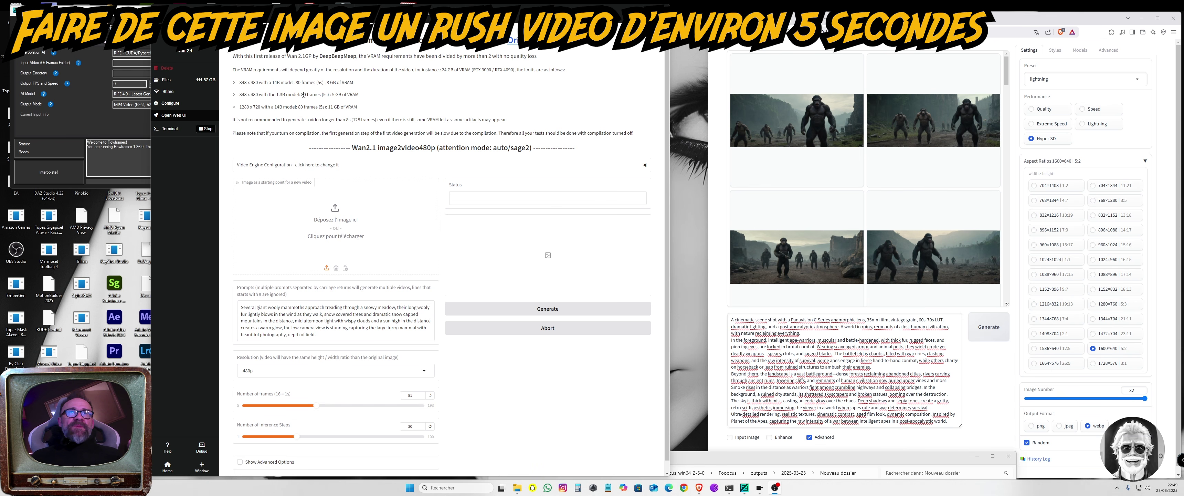
Clear the default mammoth prompt and load the chosen ape image as the starting image for the new video.
{"action": "left_click_drag", "start_coordinate": [317, 95], "coordinate": [364, 99]}
{"action": "left_click", "coordinate": [325, 98]}
{"action": "left_click_drag", "start_coordinate": [322, 335], "coordinate": [181, 284]}
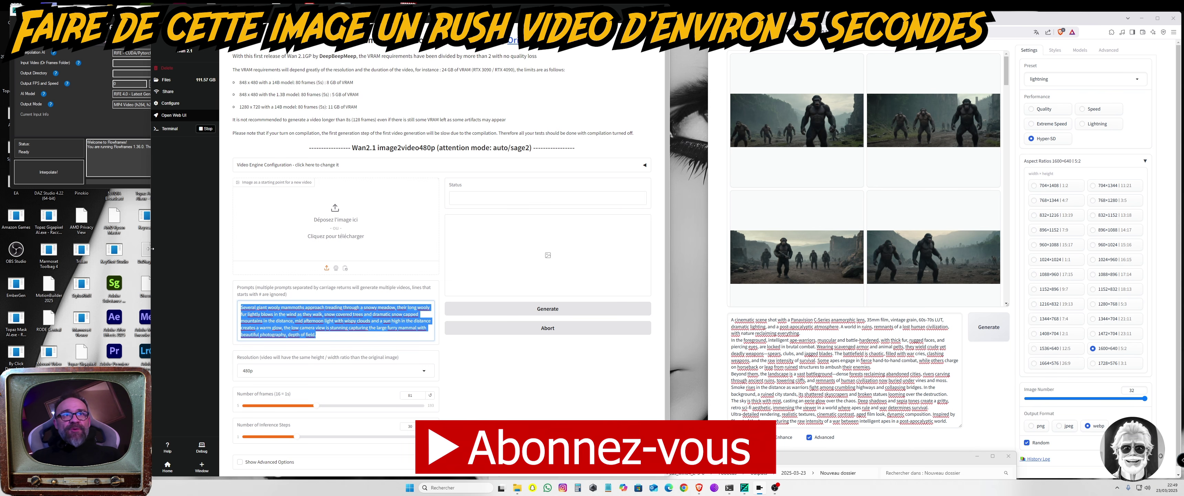
{"action": "left_click", "coordinate": [340, 229]}
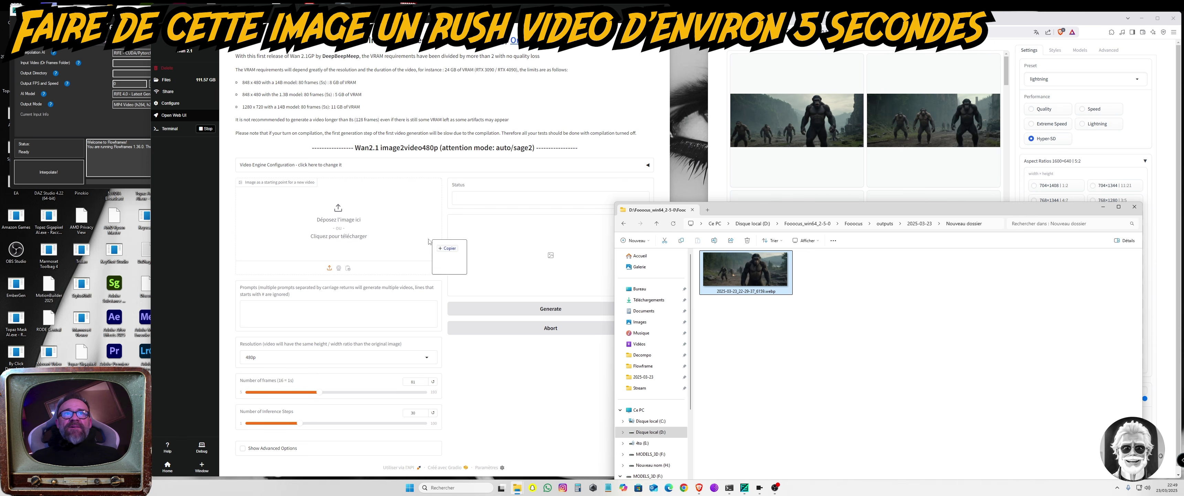
{"action": "left_click_drag", "start_coordinate": [442, 247], "coordinate": [332, 227]}
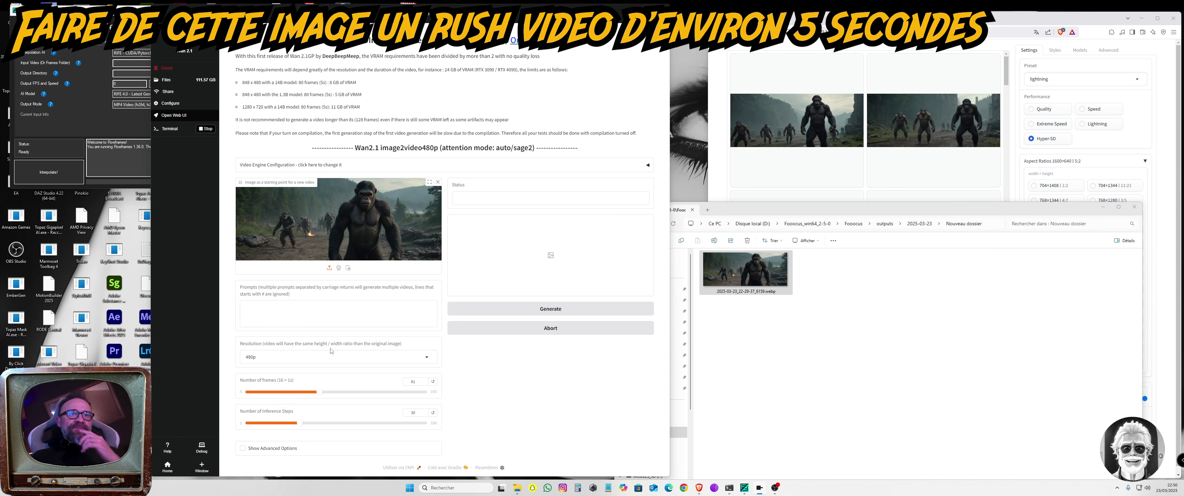
Review the video engine configuration, keeping the quantized WAN 2.1 480p 14B model, and examine the text encoder, attention and VAE tiling options.
{"action": "left_click", "coordinate": [295, 165]}
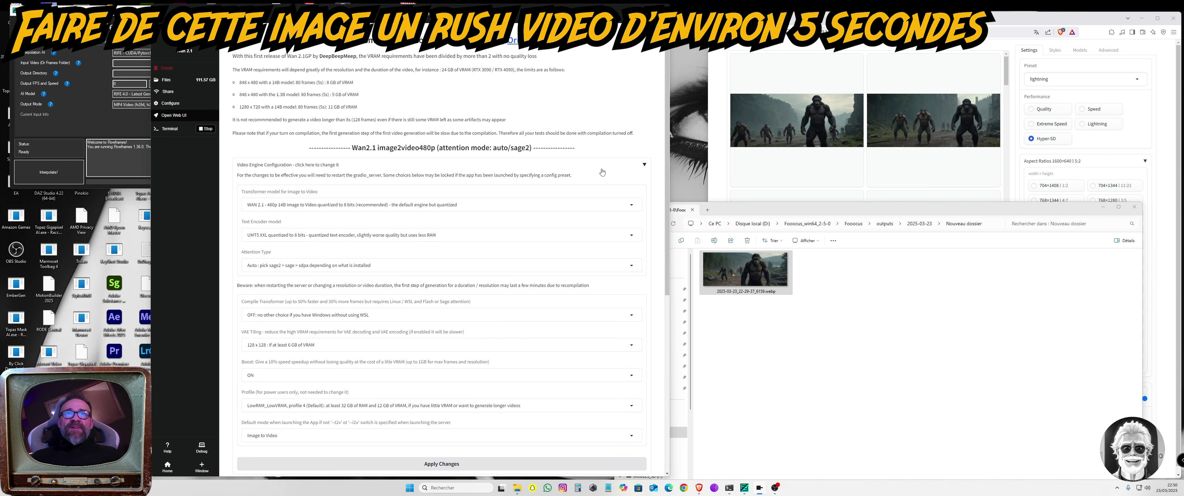
{"action": "left_click", "coordinate": [290, 205]}
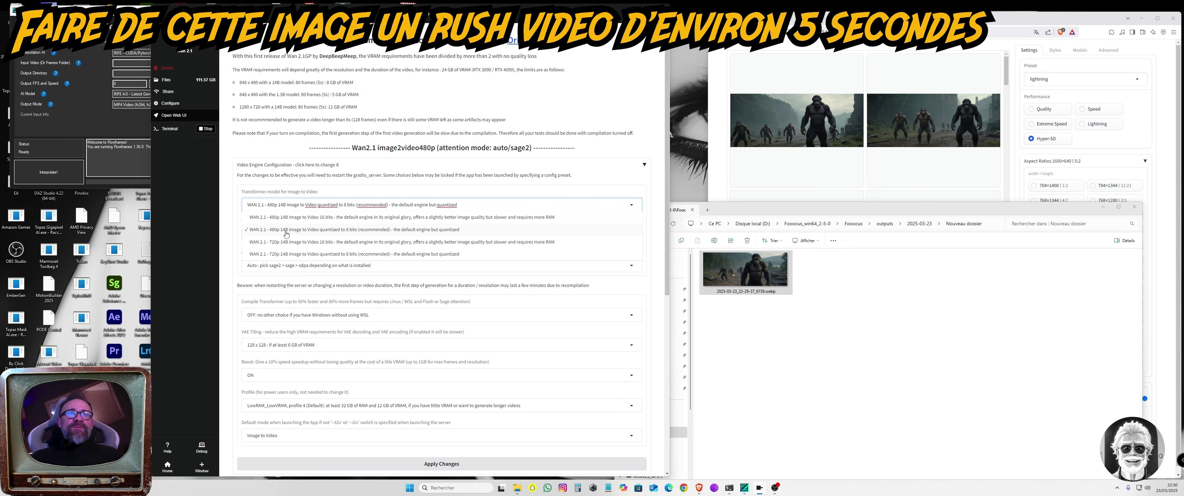
{"action": "left_click", "coordinate": [335, 231]}
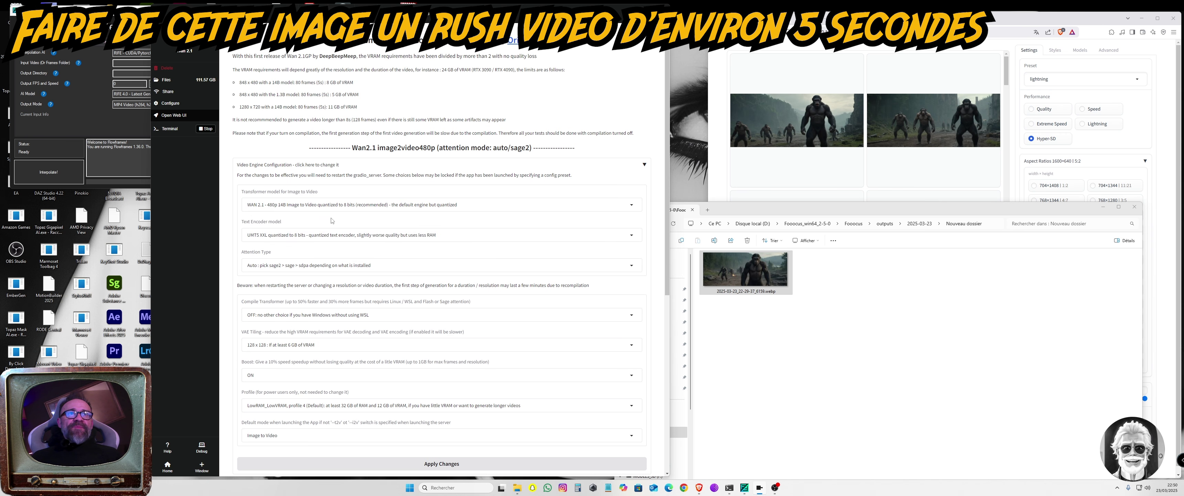
{"action": "left_click", "coordinate": [349, 233]}
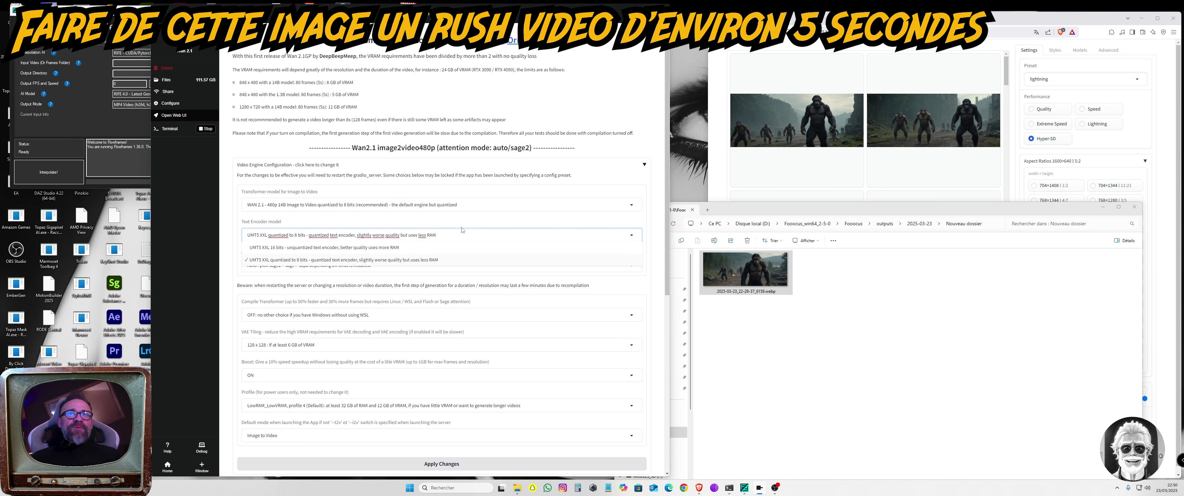
{"action": "left_click", "coordinate": [226, 243]}
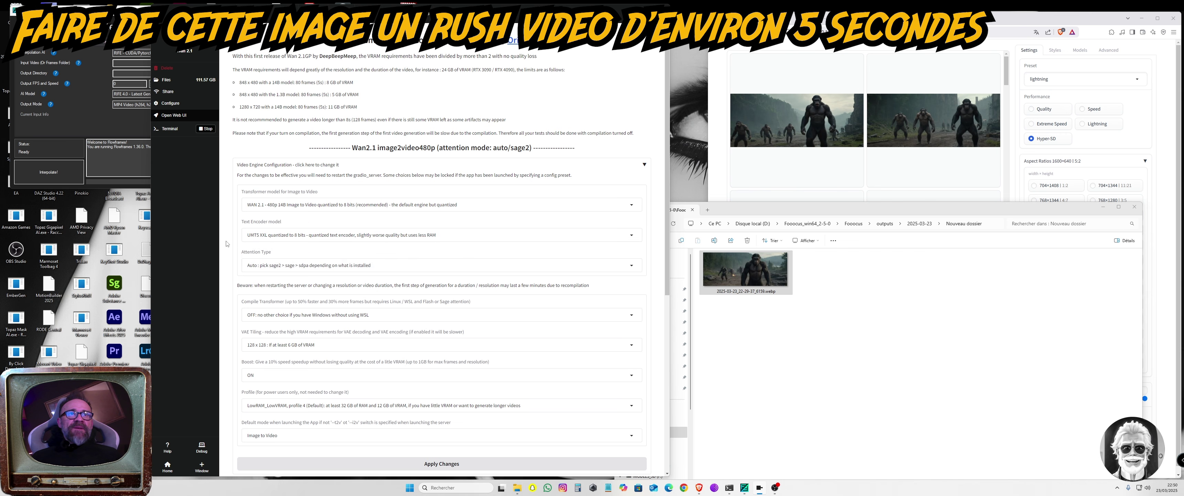
{"action": "left_click", "coordinate": [349, 265]}
{"action": "left_click", "coordinate": [230, 282]}
{"action": "left_click", "coordinate": [274, 345]}
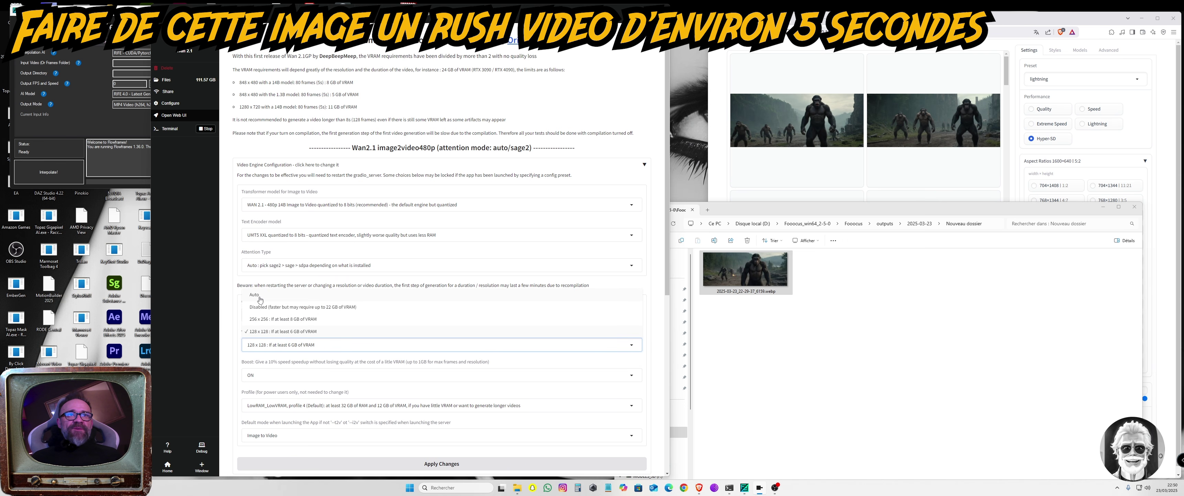
{"action": "left_click", "coordinate": [255, 345]}
Set the engine profile to VerylowRAM_LowVRAM, profile 5, keep Image to Video as default mode, and apply the configuration.
{"action": "scroll", "coordinate": [257, 373], "scroll_direction": "down", "scroll_amount": 2}
{"action": "left_click", "coordinate": [344, 337]}
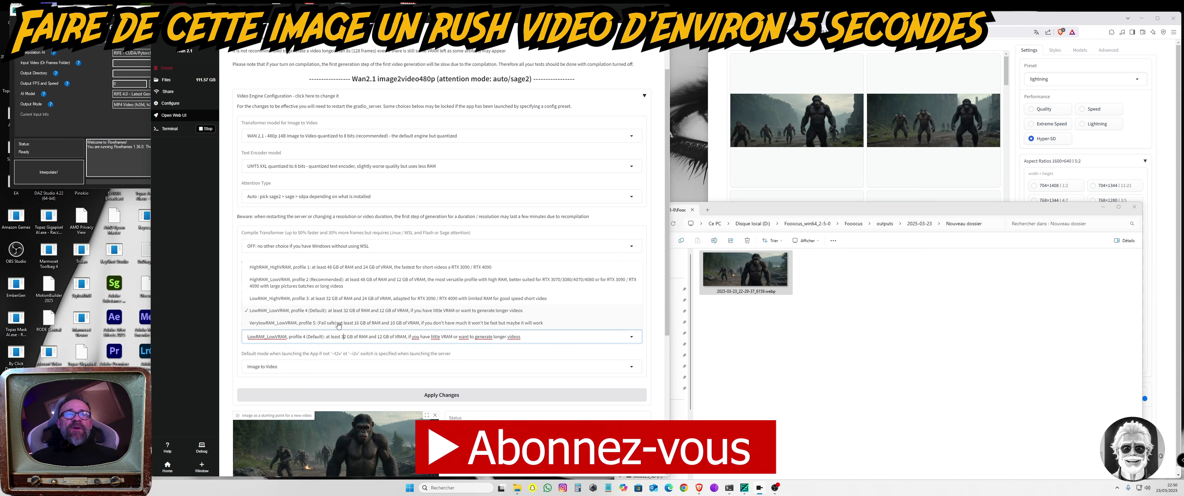
{"action": "left_click", "coordinate": [306, 366]}
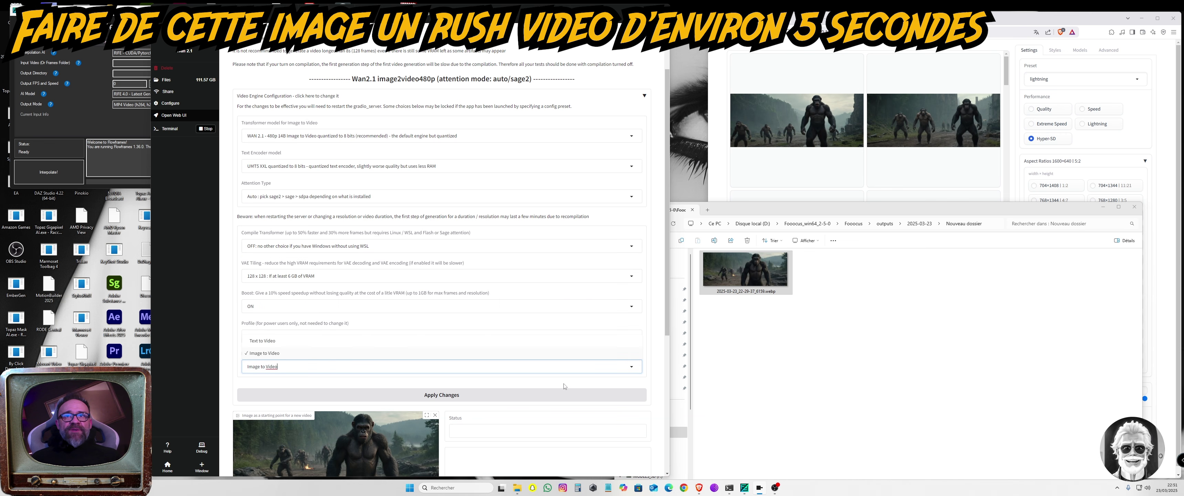
{"action": "left_click", "coordinate": [529, 399]}
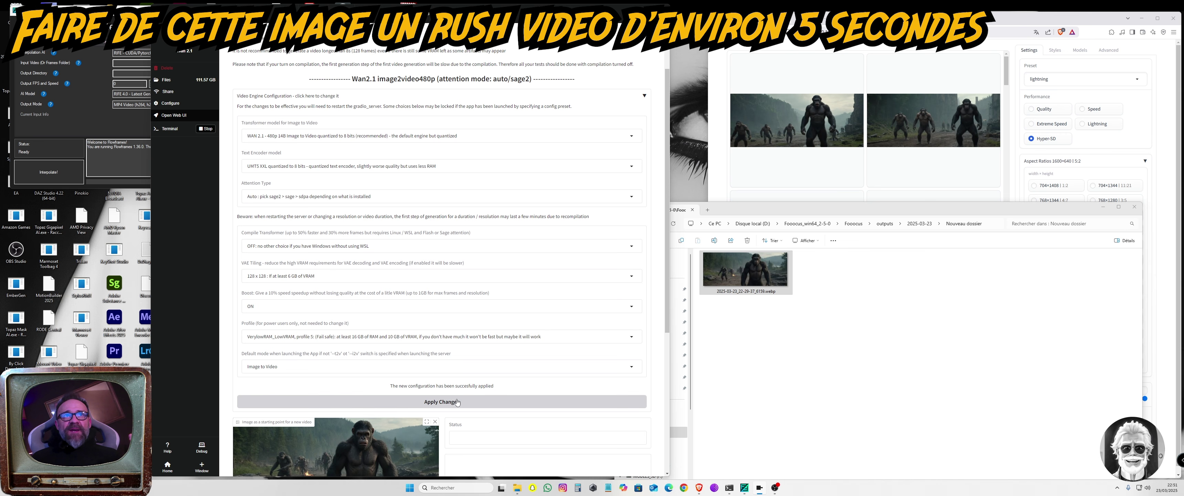
{"action": "left_click", "coordinate": [644, 97]}
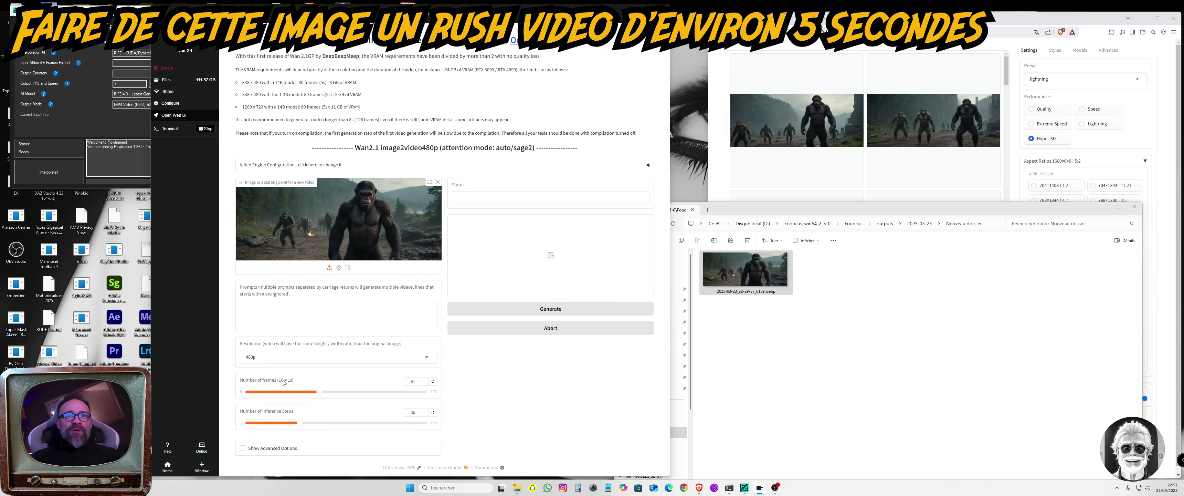
Highlight the number of frames setting, and bring the Téléchargements folder forward to play the generated "the character walking" video.
{"action": "left_click_drag", "start_coordinate": [417, 382], "coordinate": [407, 382]}
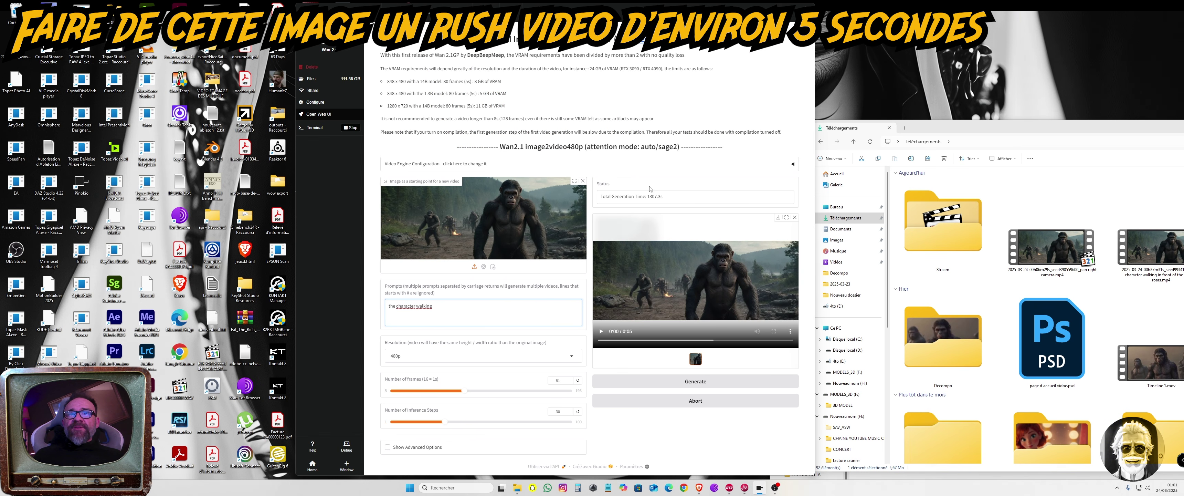
{"action": "left_click_drag", "start_coordinate": [1038, 128], "coordinate": [545, 126]}
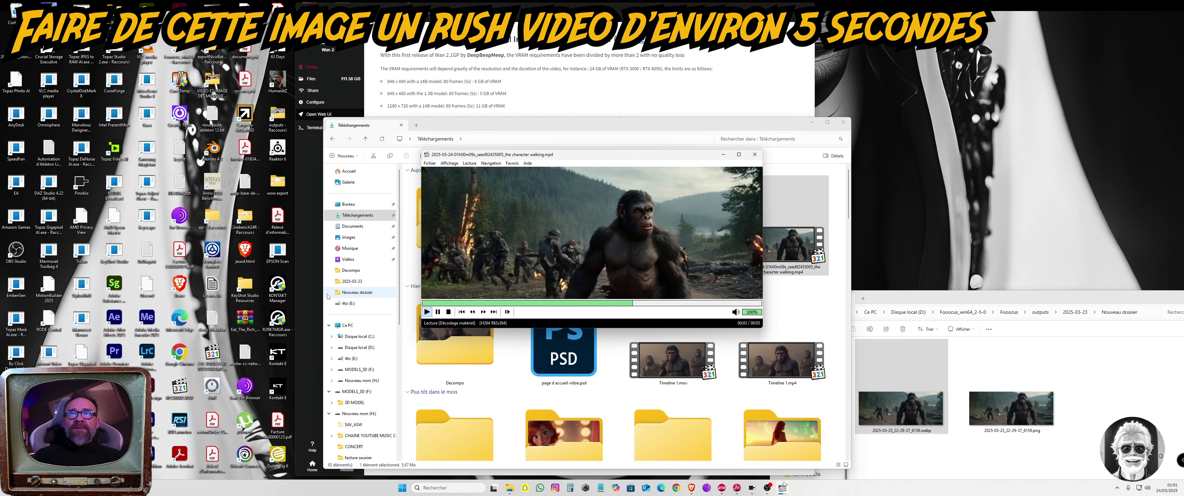
View the "the character walking" video full screen, and inspect its frame rate in the file's detailed properties.
{"action": "double_click", "coordinate": [578, 251]}
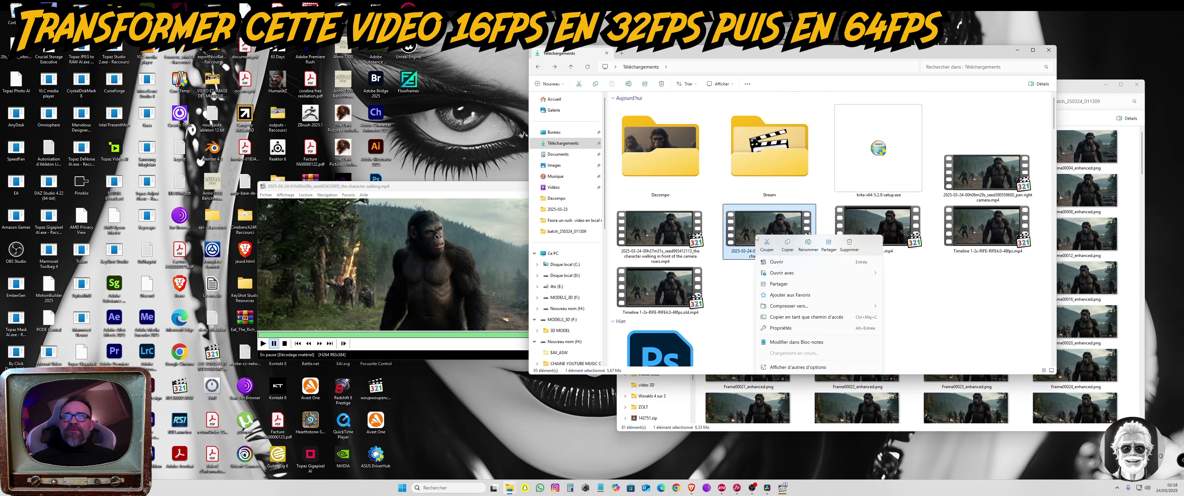
{"action": "left_click", "coordinate": [782, 328]}
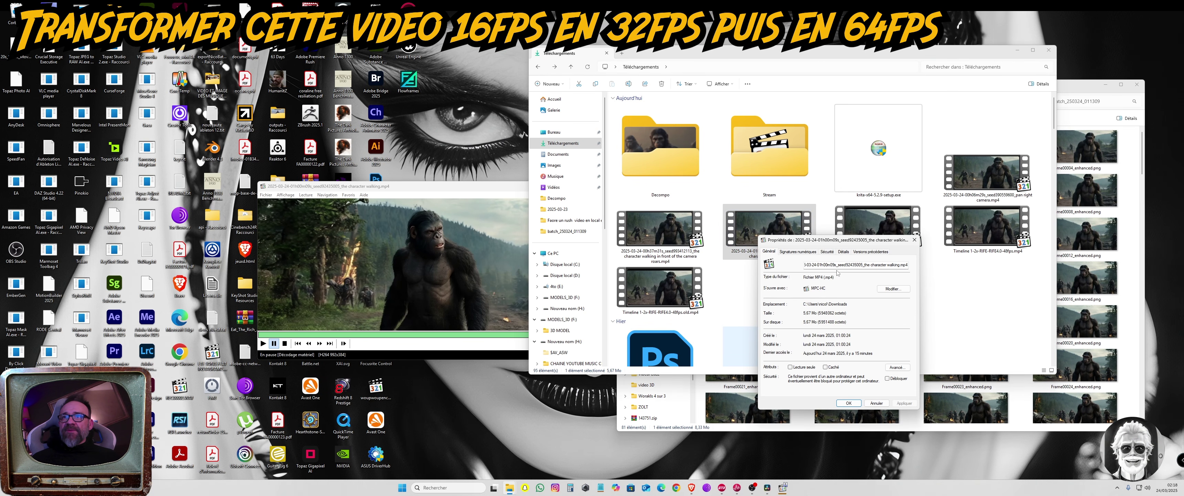
{"action": "left_click", "coordinate": [843, 252]}
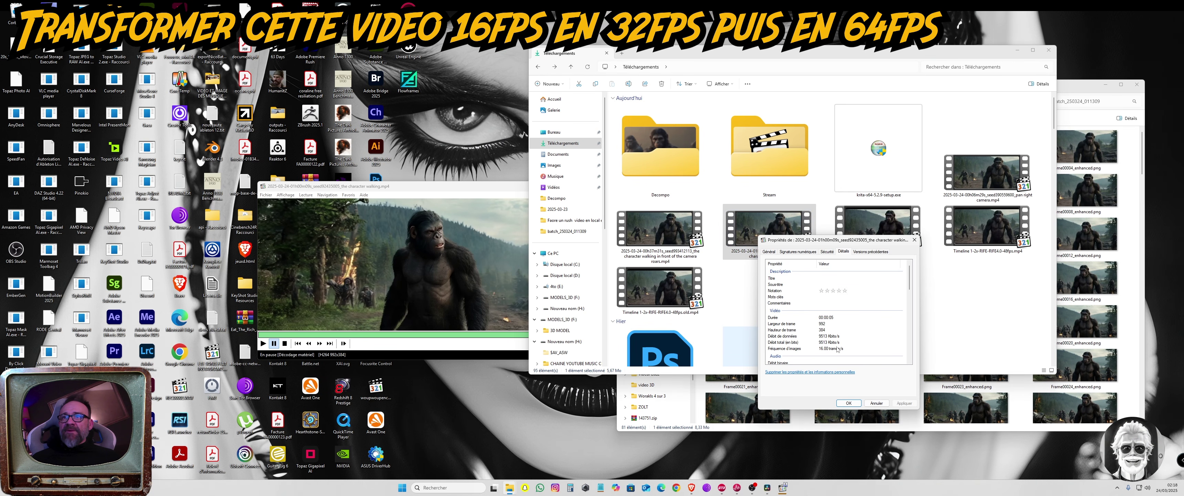
{"action": "left_click", "coordinate": [877, 403]}
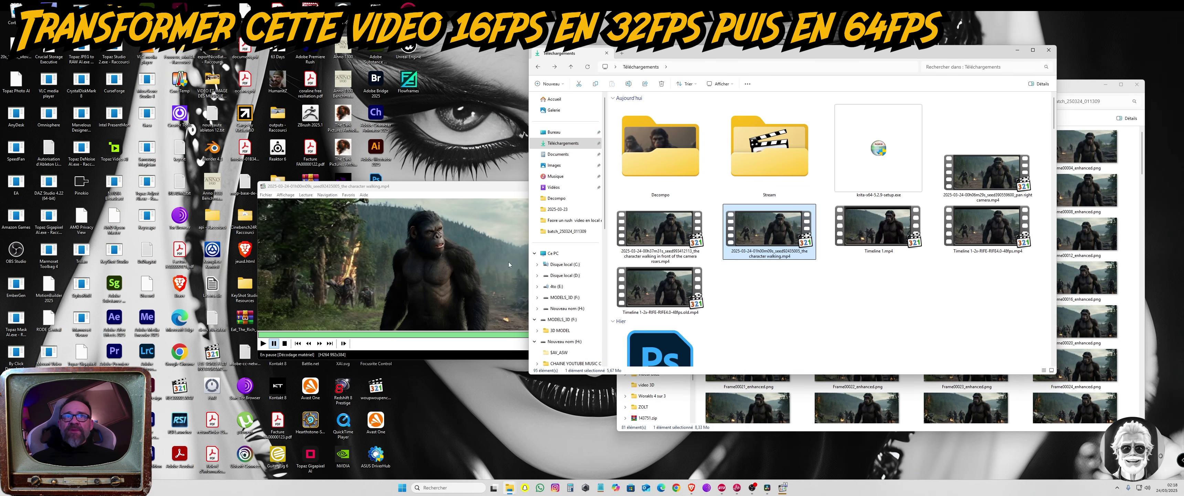
Launch Flowframes and load the "the character walking" video from Téléchargements as the interpolation input.
{"action": "left_click_drag", "start_coordinate": [368, 186], "coordinate": [655, 184]}
{"action": "left_click", "coordinate": [416, 90]}
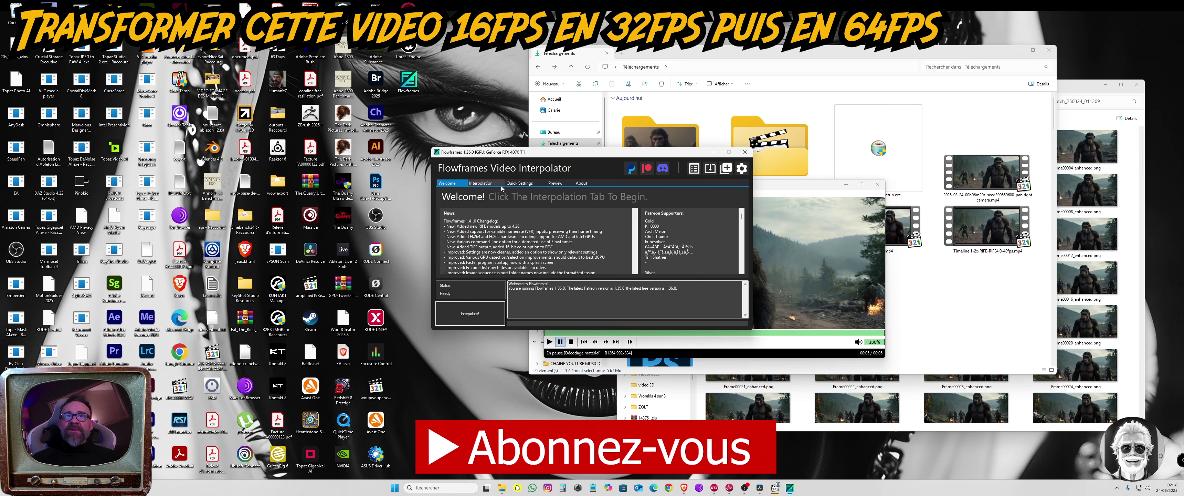
{"action": "left_click_drag", "start_coordinate": [633, 156], "coordinate": [428, 161]}
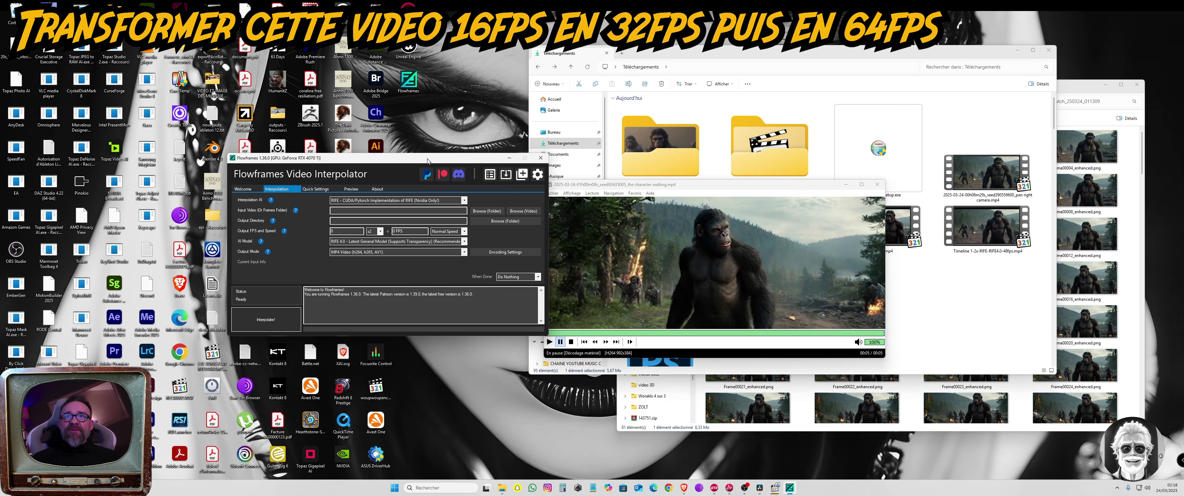
{"action": "left_click", "coordinate": [878, 183]}
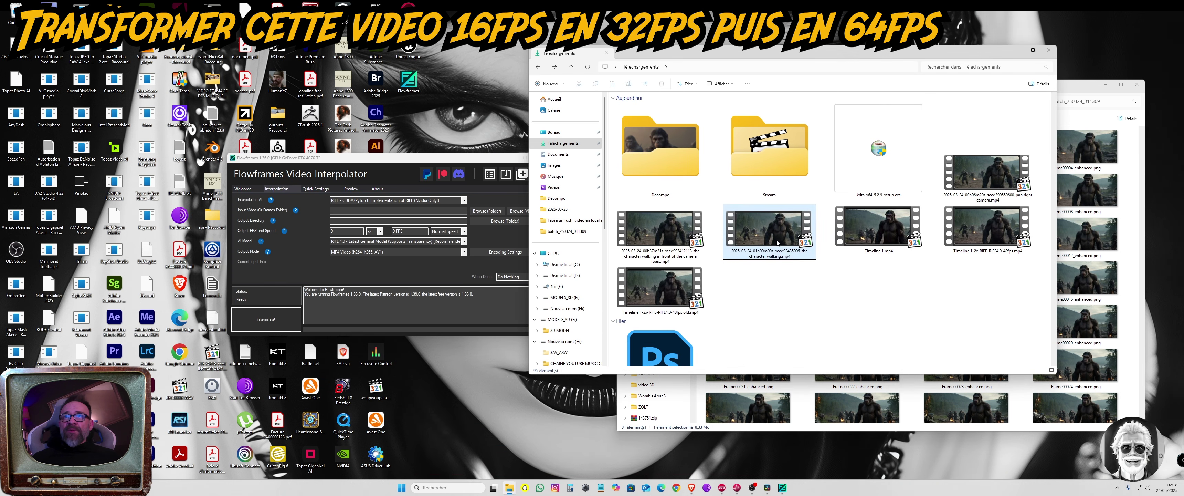
{"action": "left_click_drag", "start_coordinate": [447, 273], "coordinate": [447, 273]}
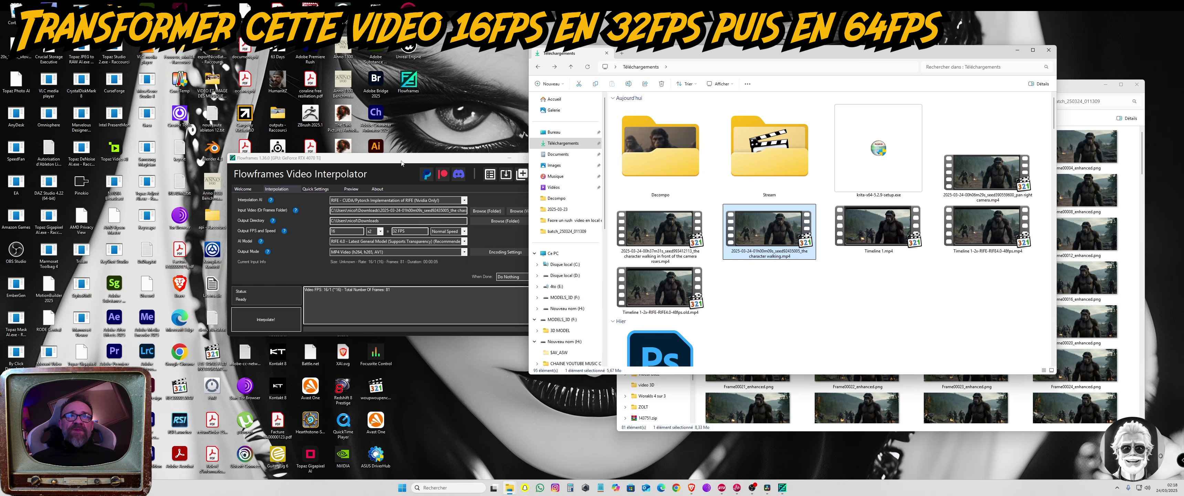
Interpolate the loaded video at x2 to 32 FPS with RIFE, and play the resulting file full screen.
{"action": "left_click_drag", "start_coordinate": [391, 158], "coordinate": [502, 164]}
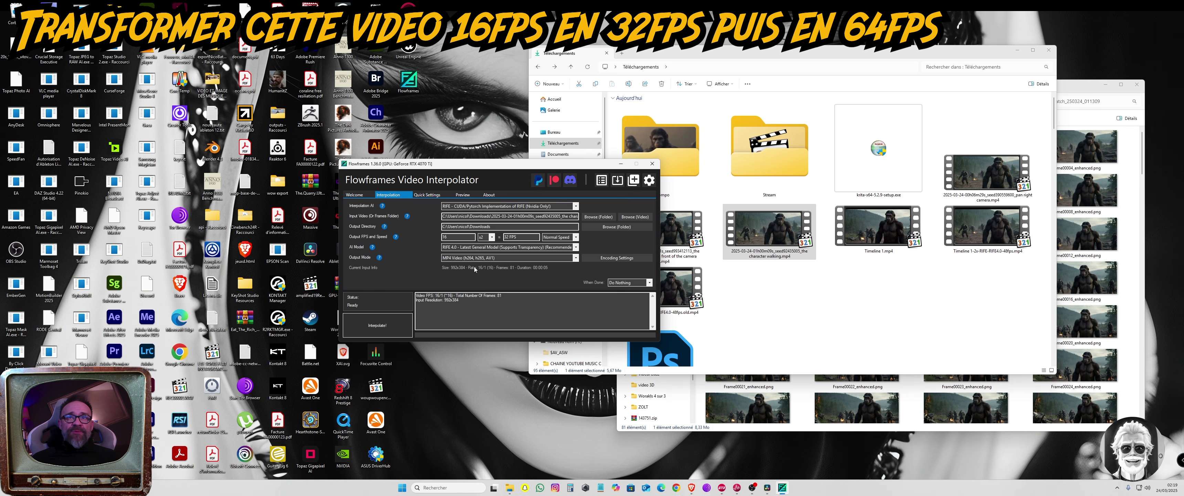
{"action": "left_click", "coordinate": [392, 330]}
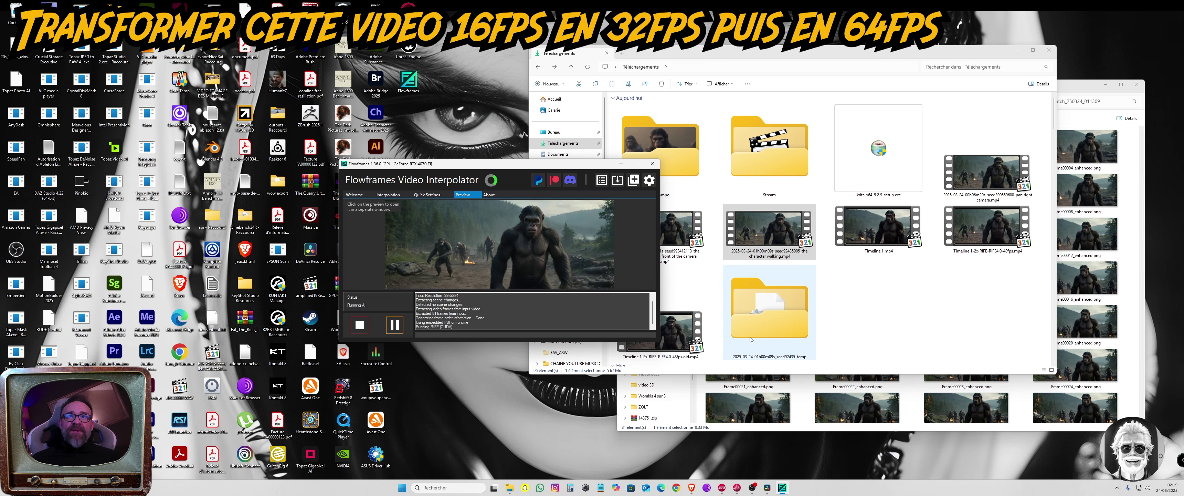
{"action": "double_click", "coordinate": [754, 323]}
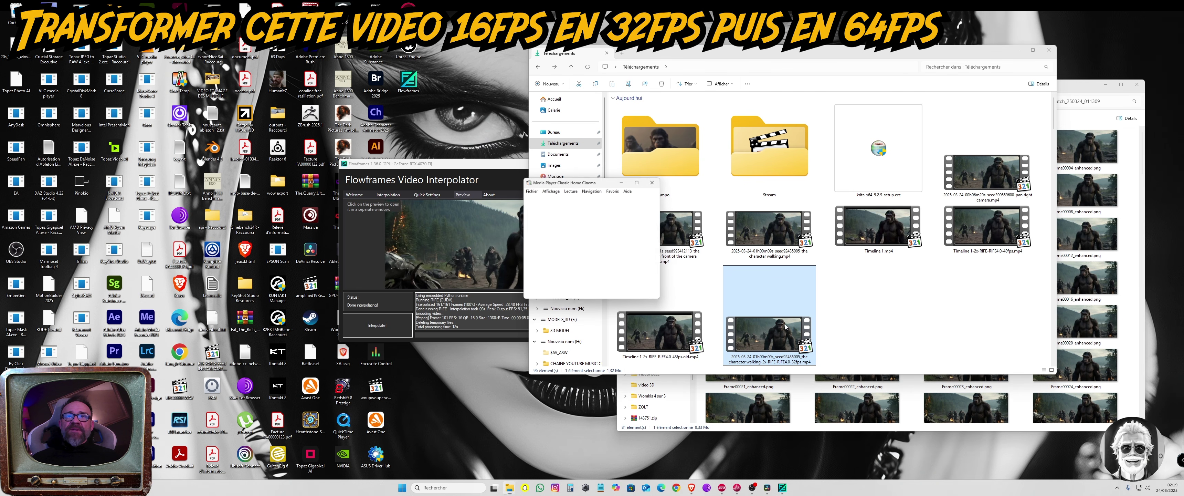
{"action": "double_click", "coordinate": [652, 256]}
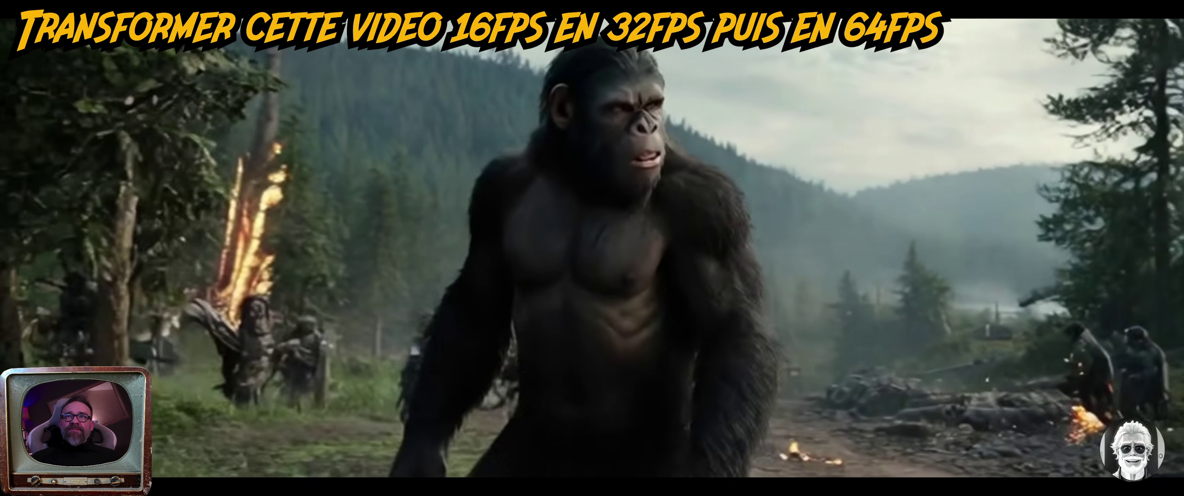
{"action": "double_click", "coordinate": [891, 272]}
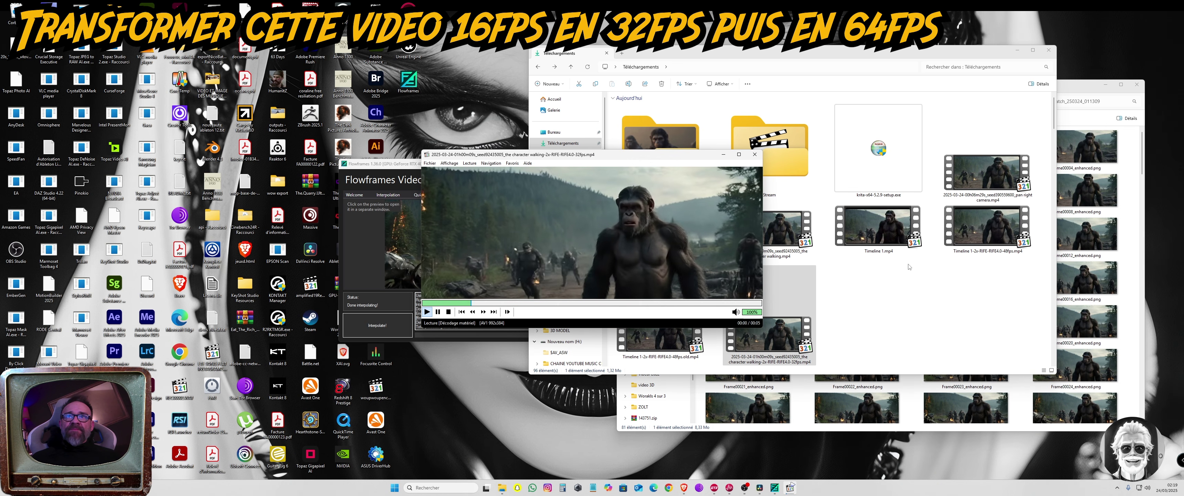
{"action": "left_click", "coordinate": [754, 155]}
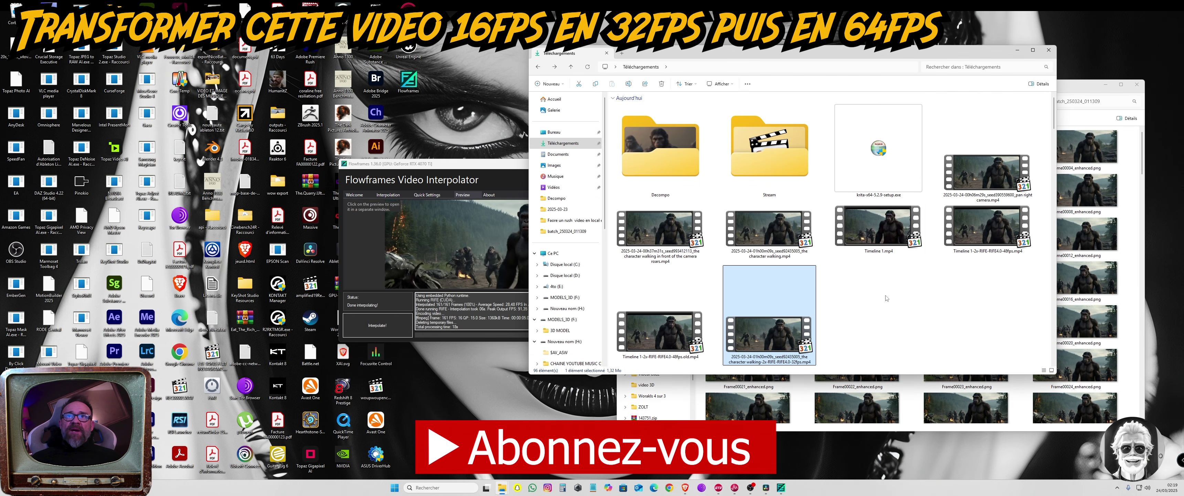
Interpolate the same video at factor x4 to 64 FPS, and play the resulting file.
{"action": "left_click", "coordinate": [388, 195]}
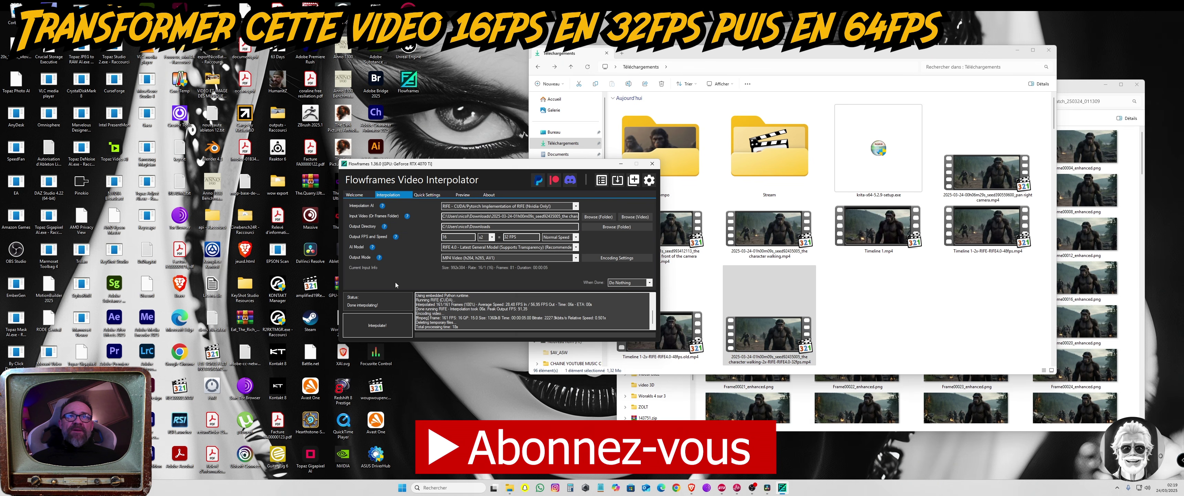
{"action": "left_click", "coordinate": [495, 238]}
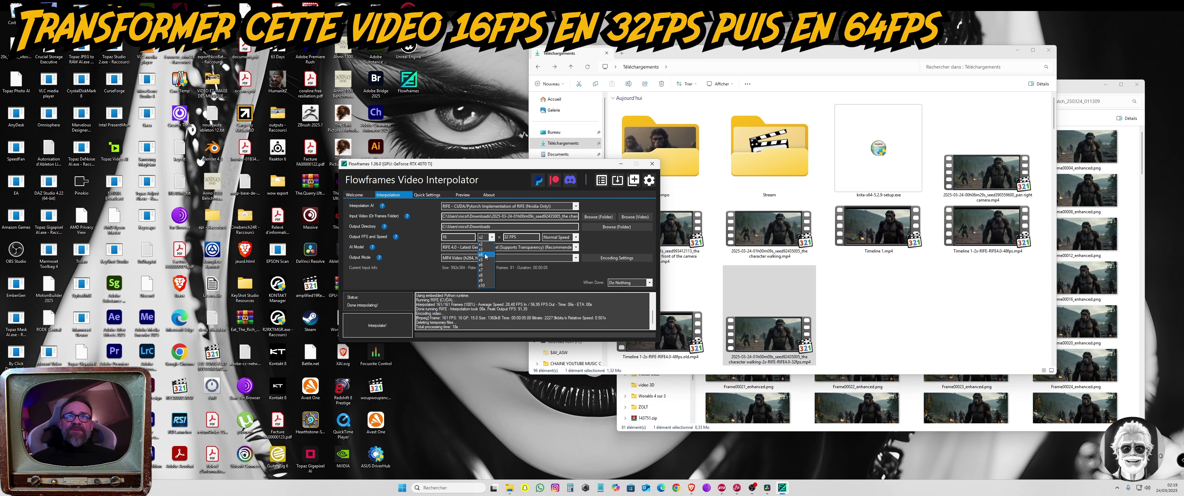
{"action": "left_click", "coordinate": [487, 256]}
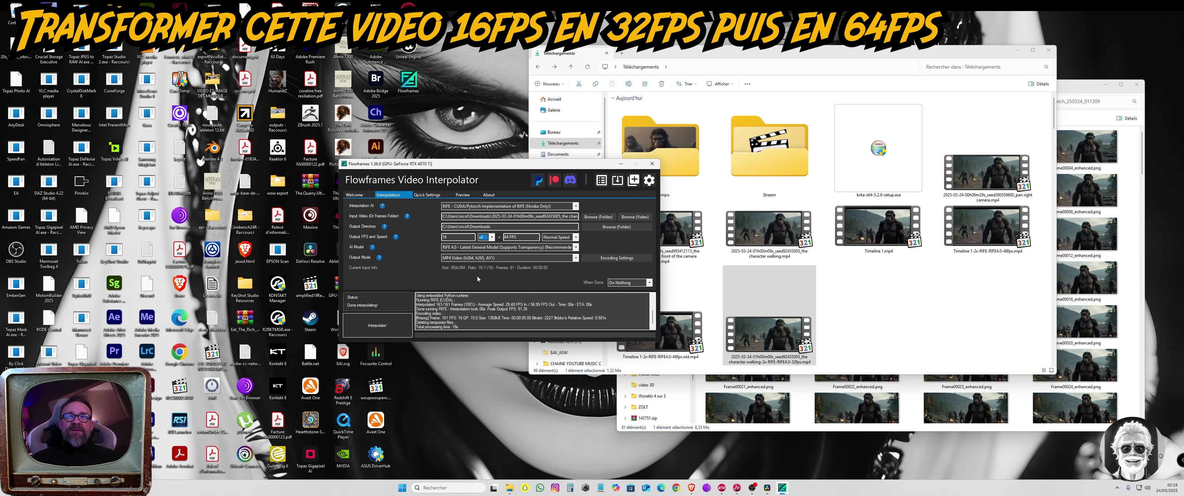
{"action": "left_click", "coordinate": [377, 325]}
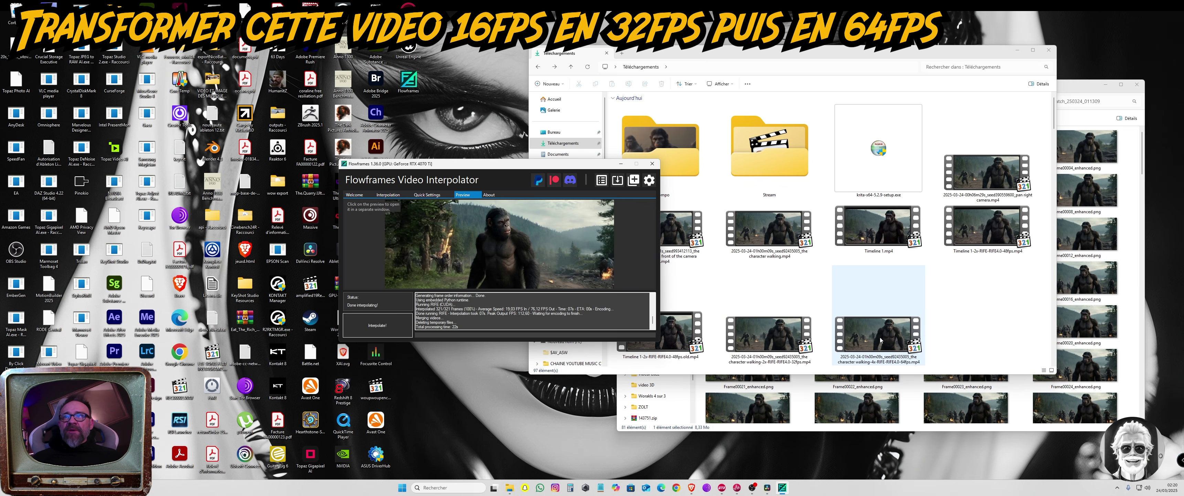
{"action": "double_click", "coordinate": [881, 340]}
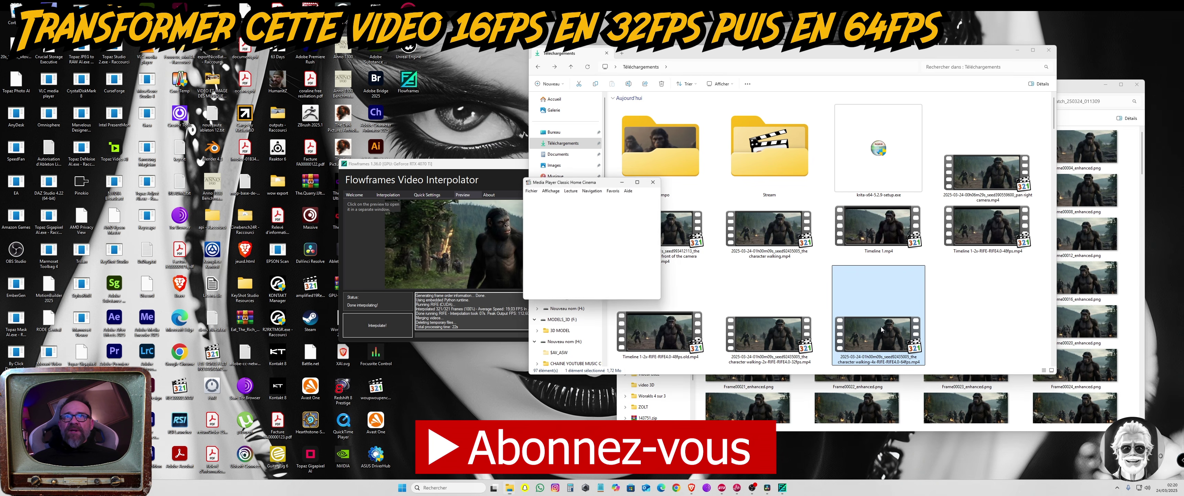
{"action": "double_click", "coordinate": [689, 268]}
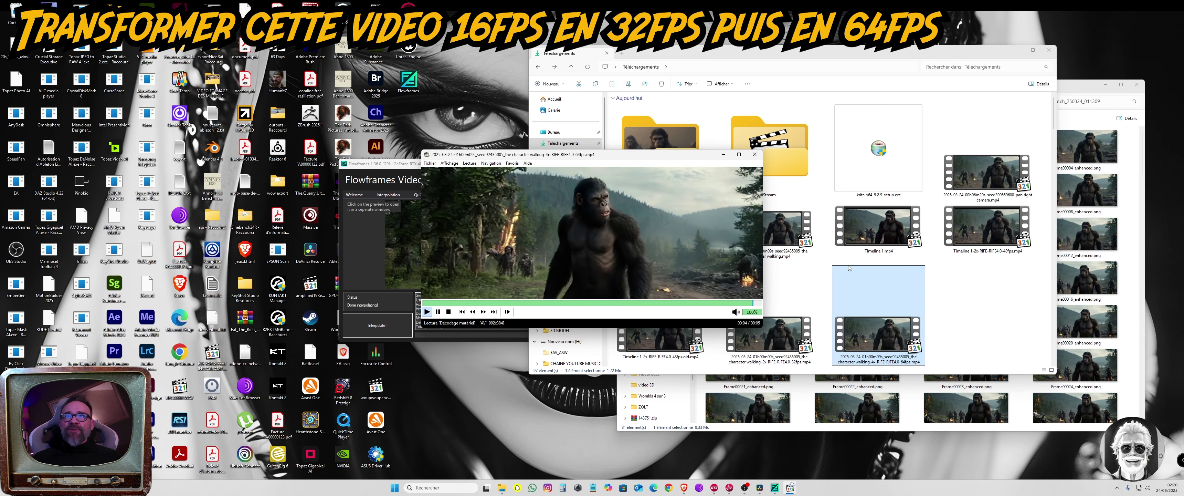
{"action": "left_click", "coordinate": [754, 154]}
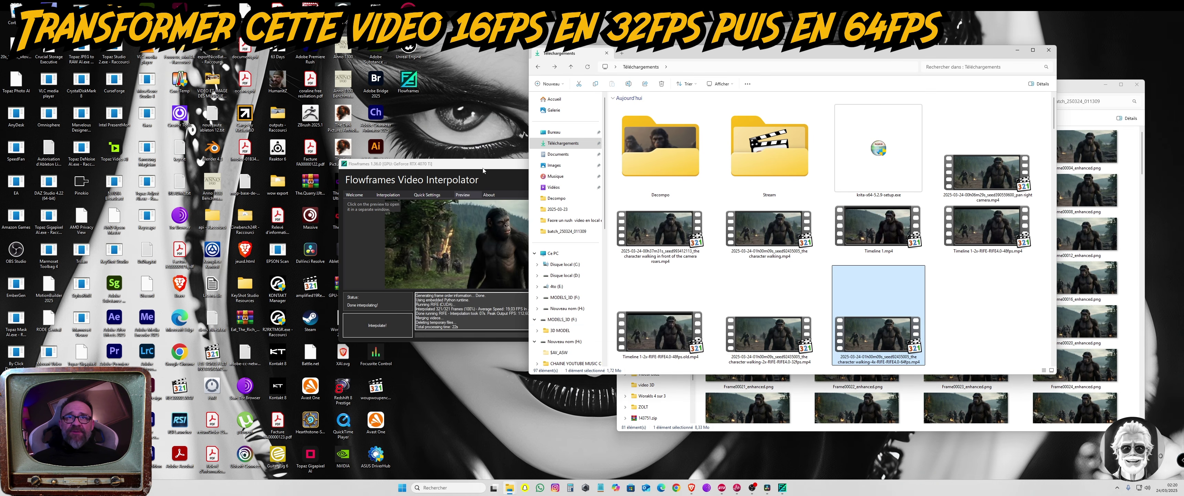
{"action": "left_click", "coordinate": [482, 171]}
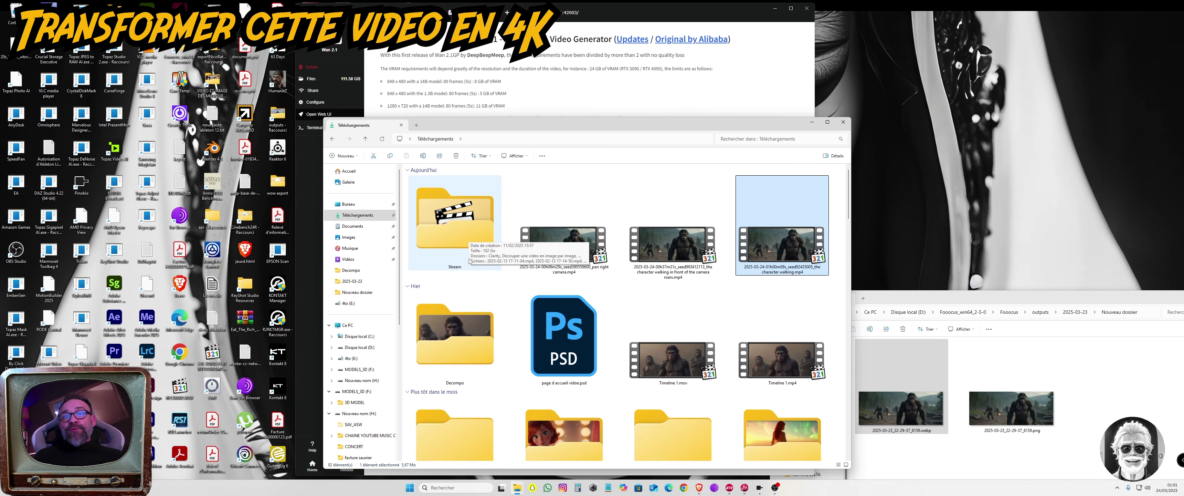
Select the Decomps folder in Téléchargements and launch VLC media player.
{"action": "double_click", "coordinate": [470, 261]}
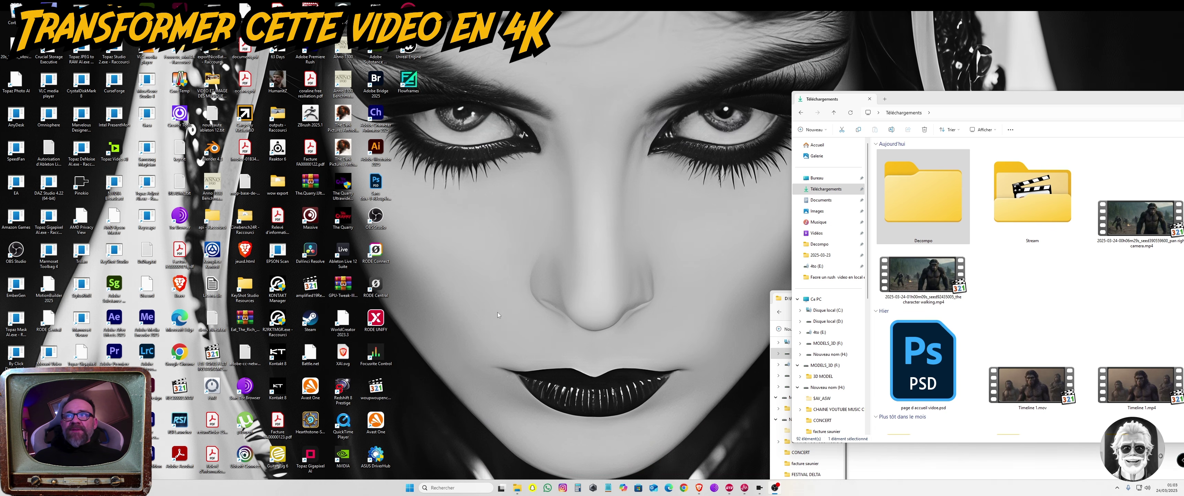
{"action": "left_click", "coordinate": [912, 199]}
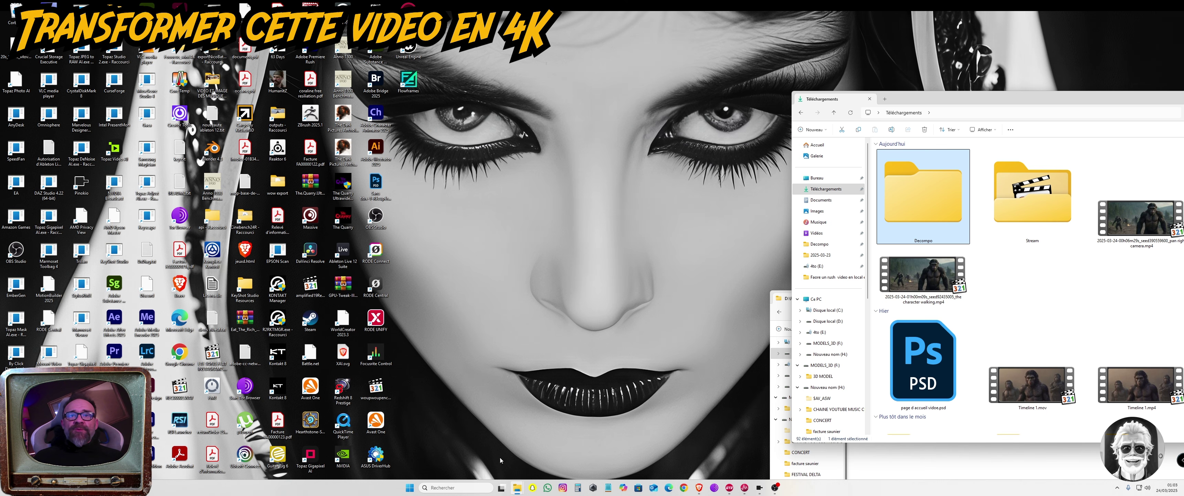
{"action": "left_click", "coordinate": [453, 488]}
{"action": "left_click", "coordinate": [478, 286]}
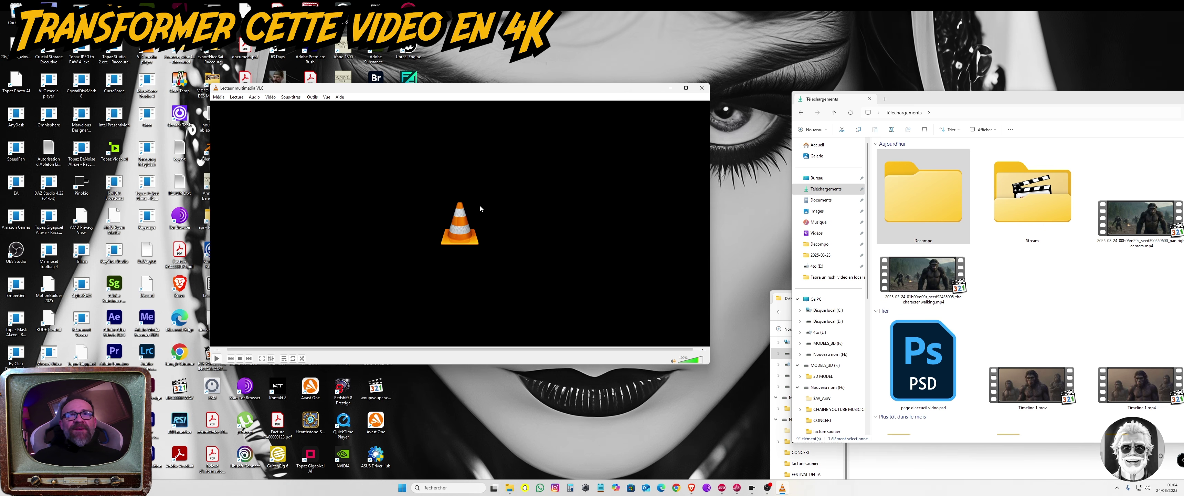
Switch VLC's preferences to show all settings, and open the Filtre scène options under the video filters.
{"action": "left_click", "coordinate": [313, 98]}
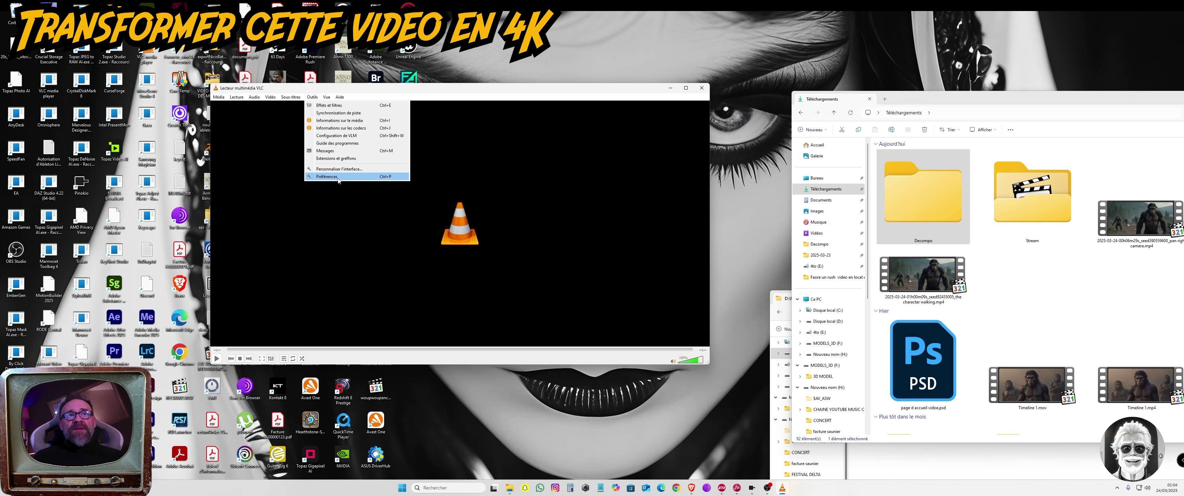
{"action": "left_click", "coordinate": [339, 178]}
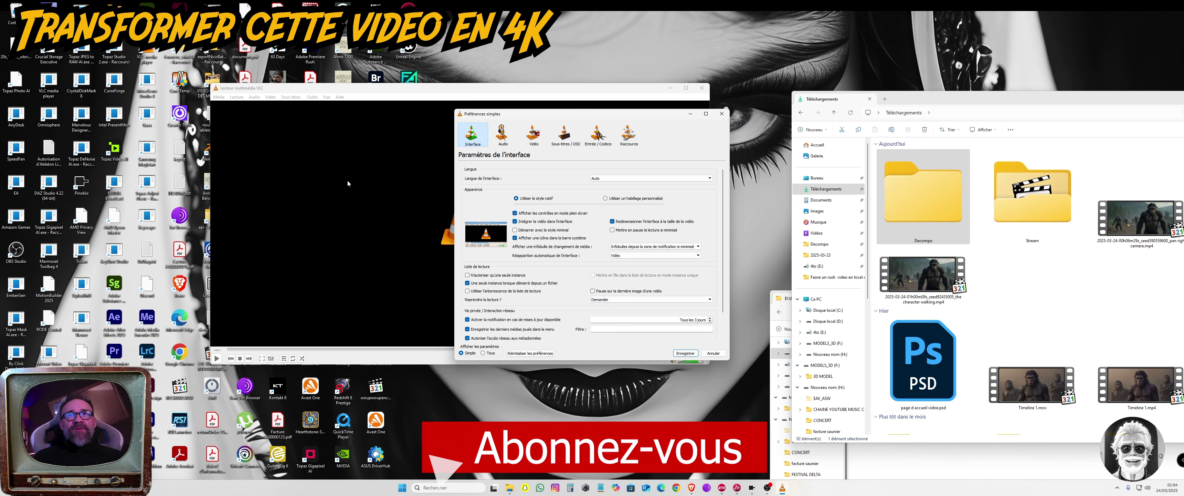
{"action": "left_click", "coordinate": [533, 138]}
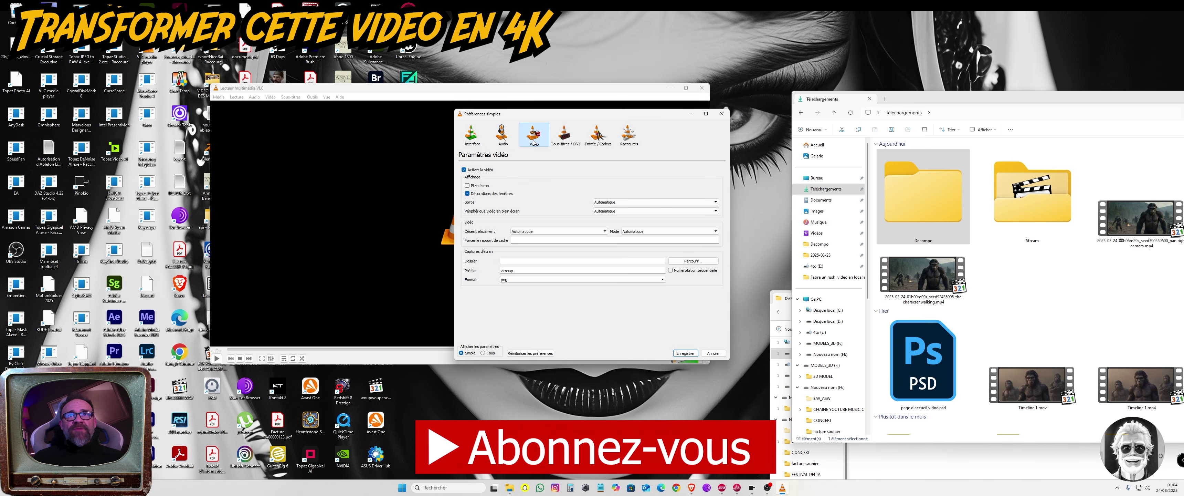
{"action": "left_click", "coordinate": [490, 354]}
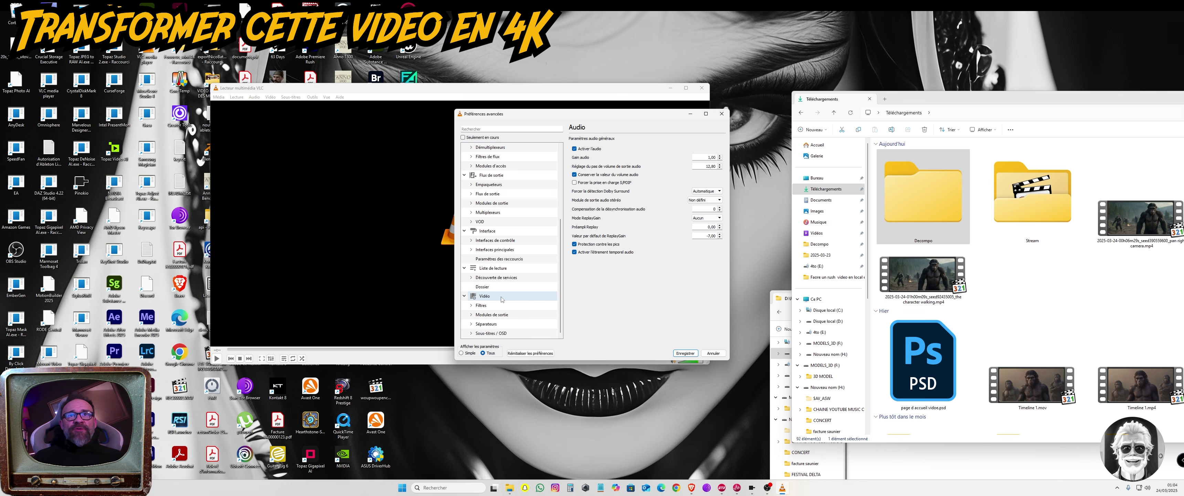
{"action": "left_click", "coordinate": [485, 306]}
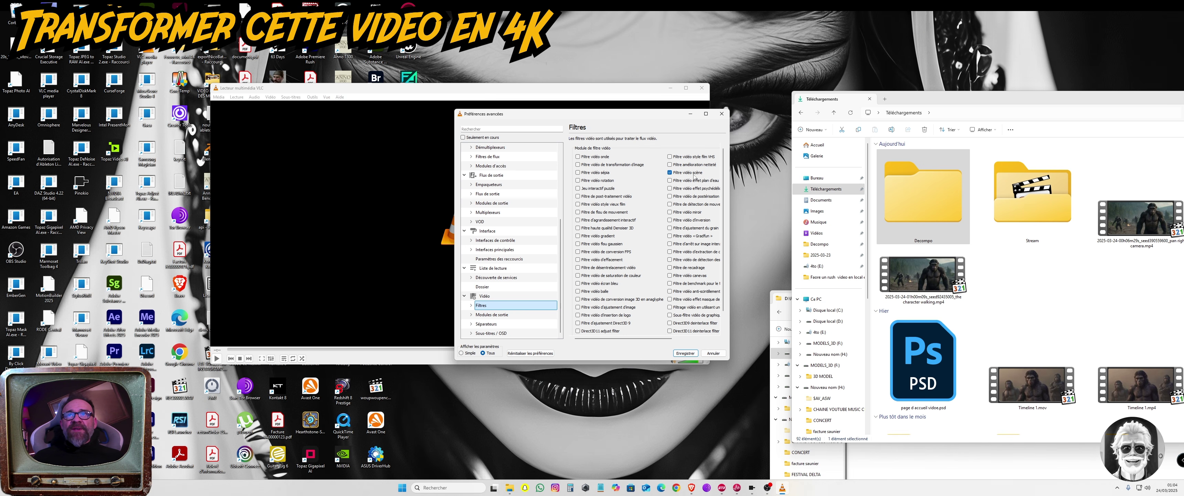
{"action": "left_click", "coordinate": [471, 306]}
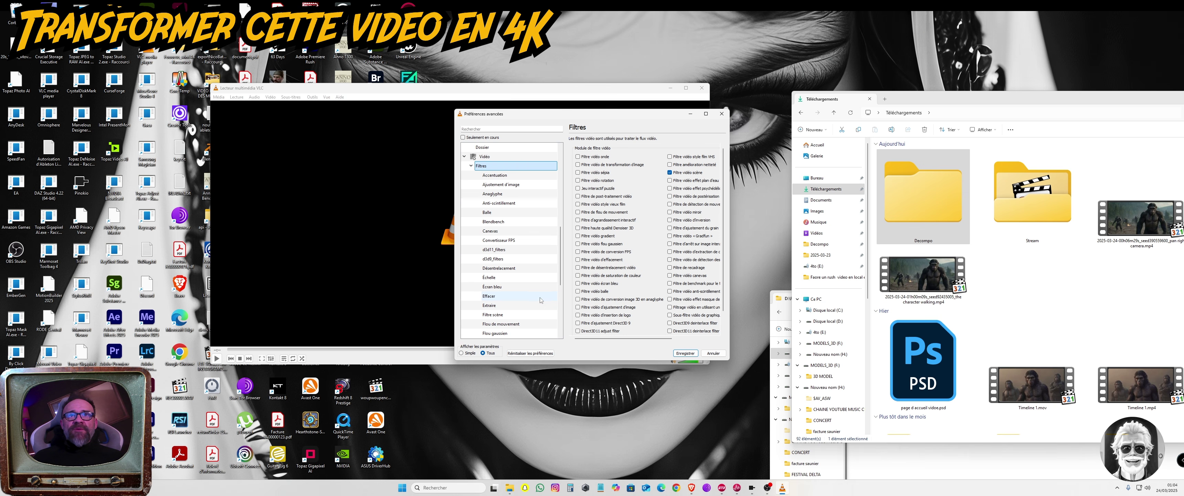
{"action": "left_click", "coordinate": [503, 315]}
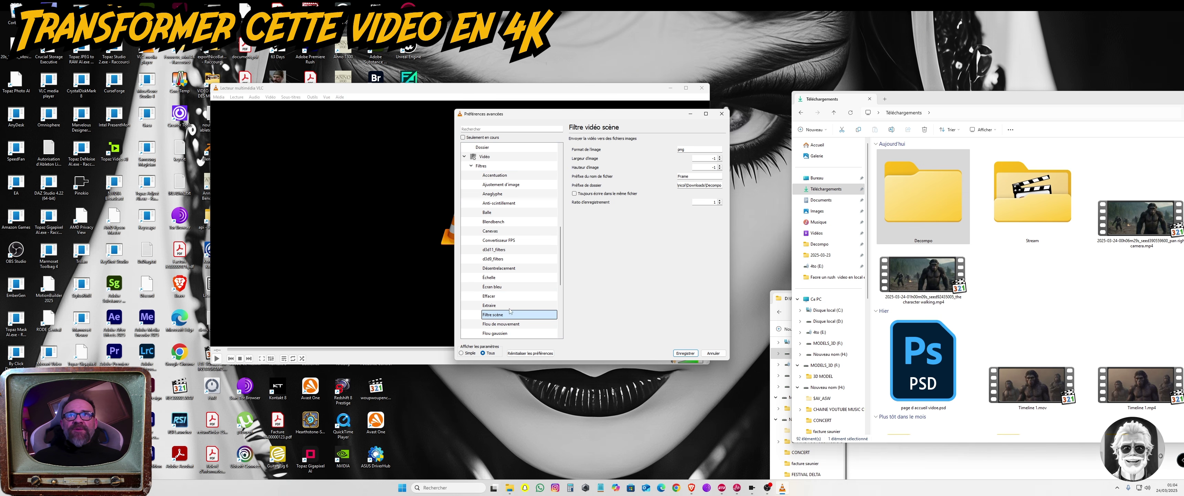
Check the scene filter's png image format and its Frame file name prefix.
{"action": "left_click", "coordinate": [694, 150]}
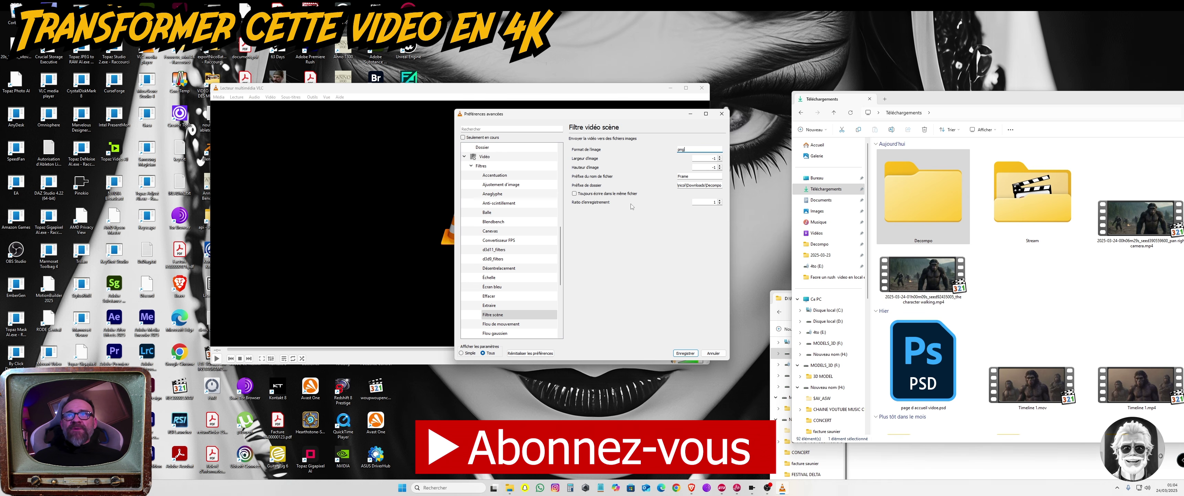
{"action": "double_click", "coordinate": [698, 176]}
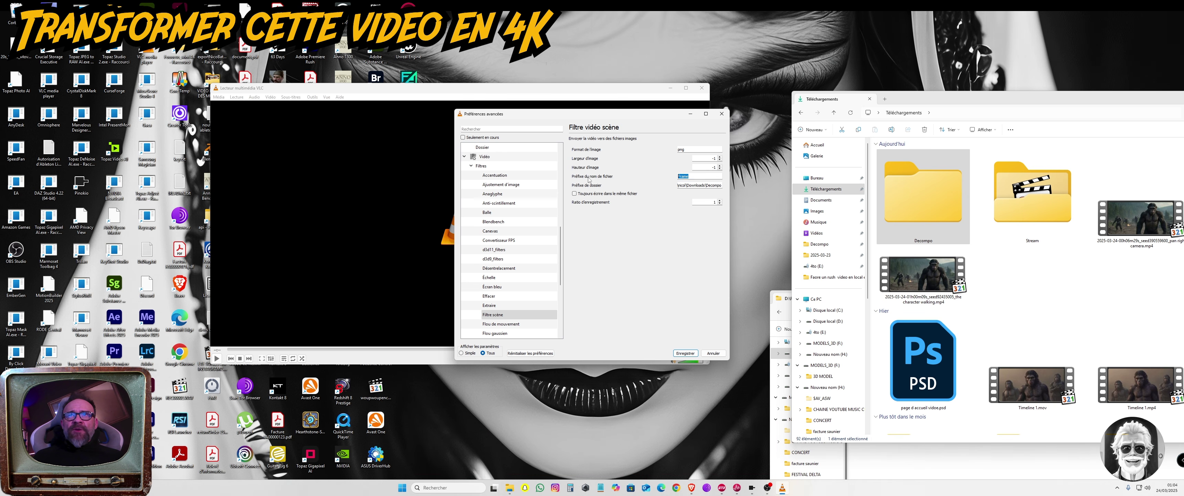
{"action": "left_click", "coordinate": [680, 180]}
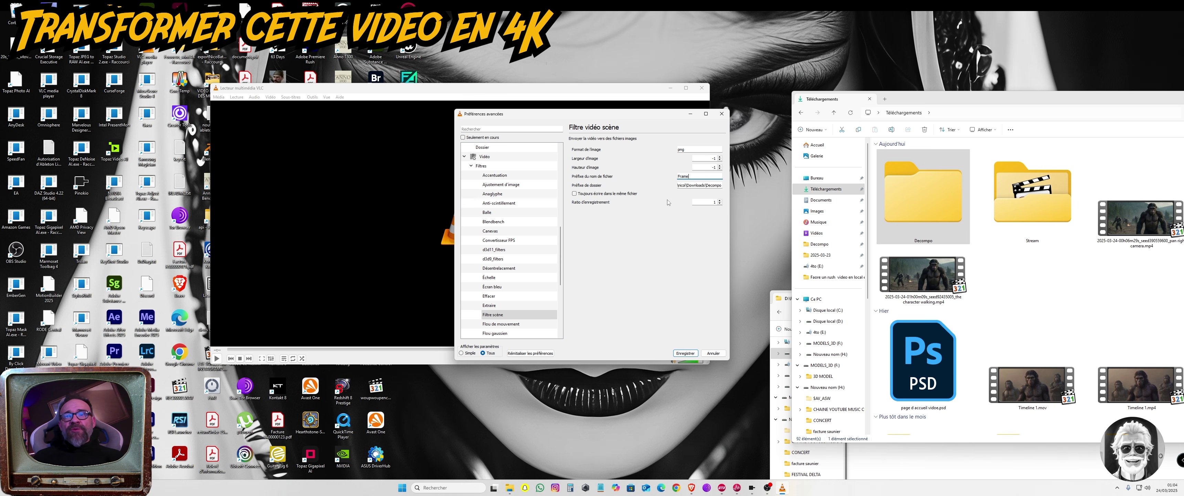
Point the scene filter's folder prefix to the Decompo folder in Téléchargements, set its recording ratio, and save the preferences.
{"action": "left_click", "coordinate": [693, 175]}
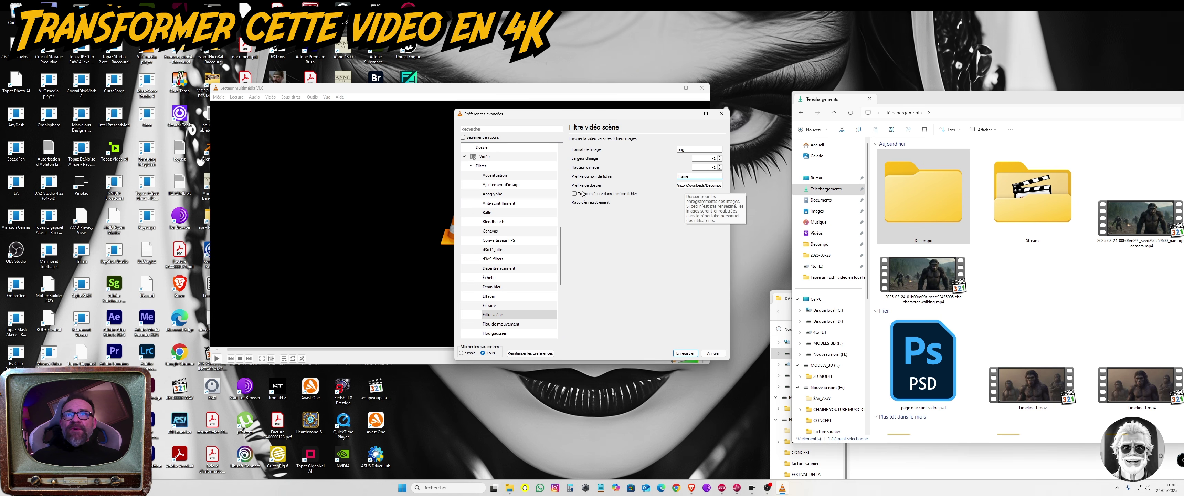
{"action": "left_click", "coordinate": [909, 219]}
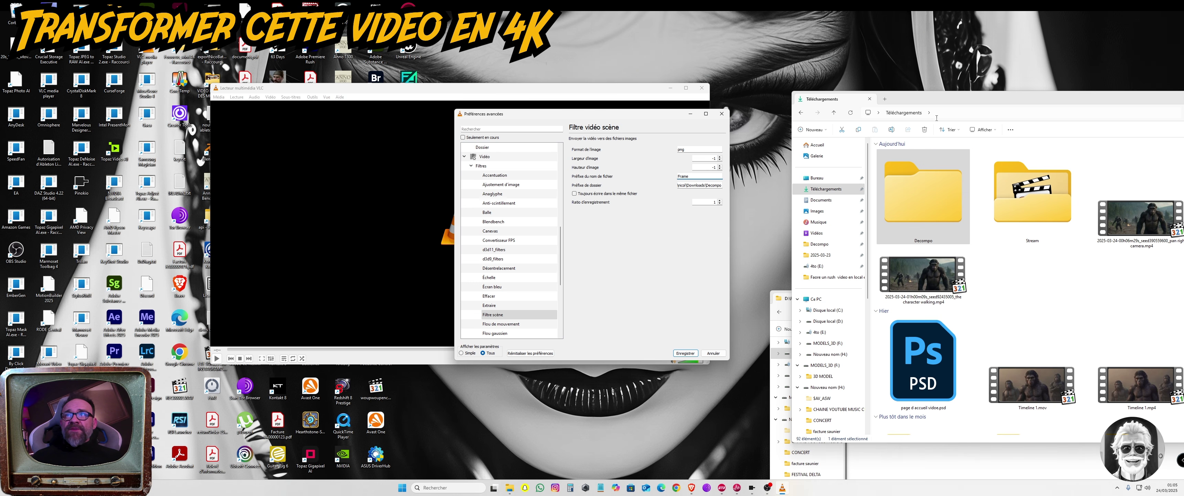
{"action": "double_click", "coordinate": [931, 202]}
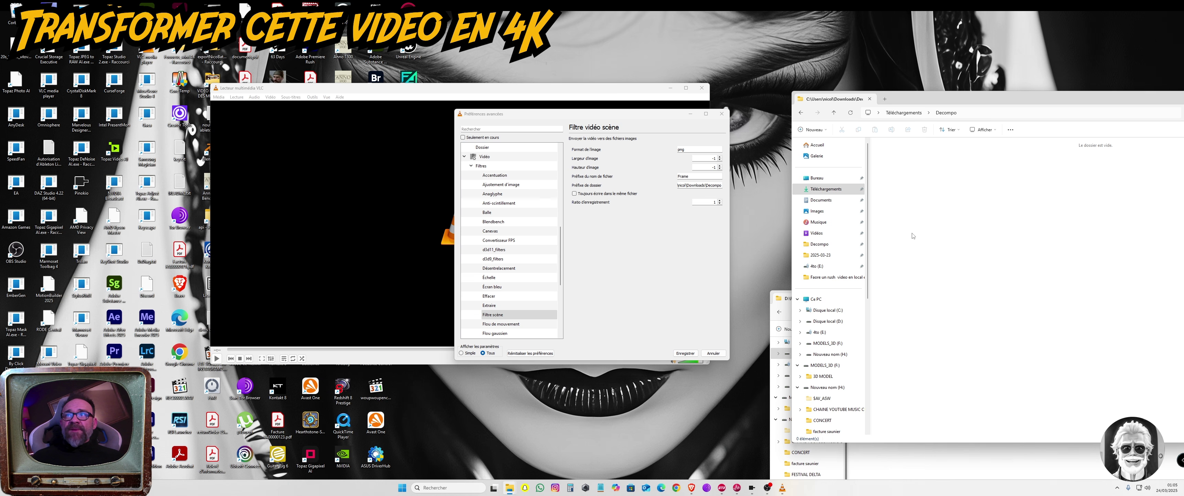
{"action": "left_click", "coordinate": [993, 113]}
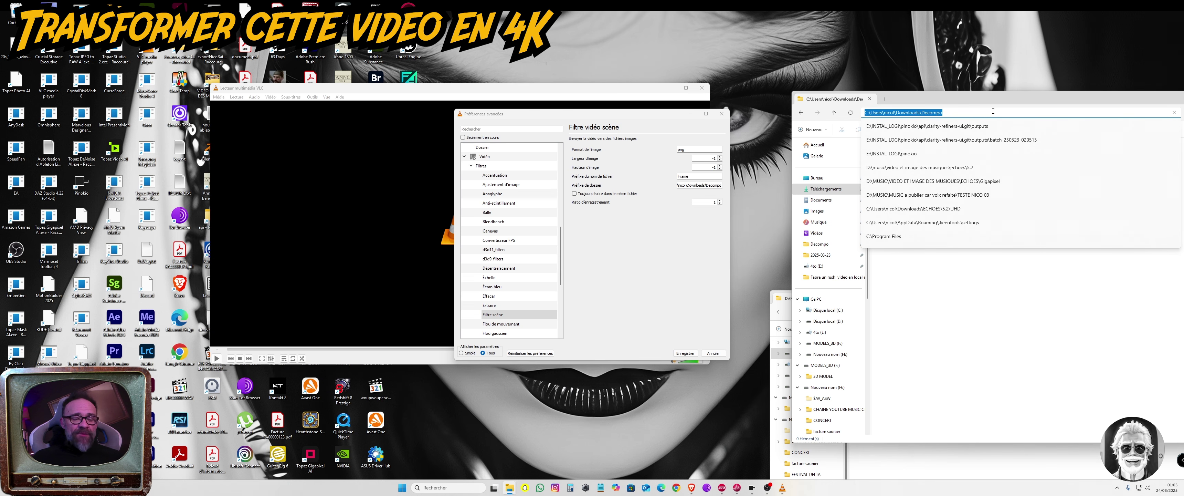
{"action": "left_click", "coordinate": [710, 185]}
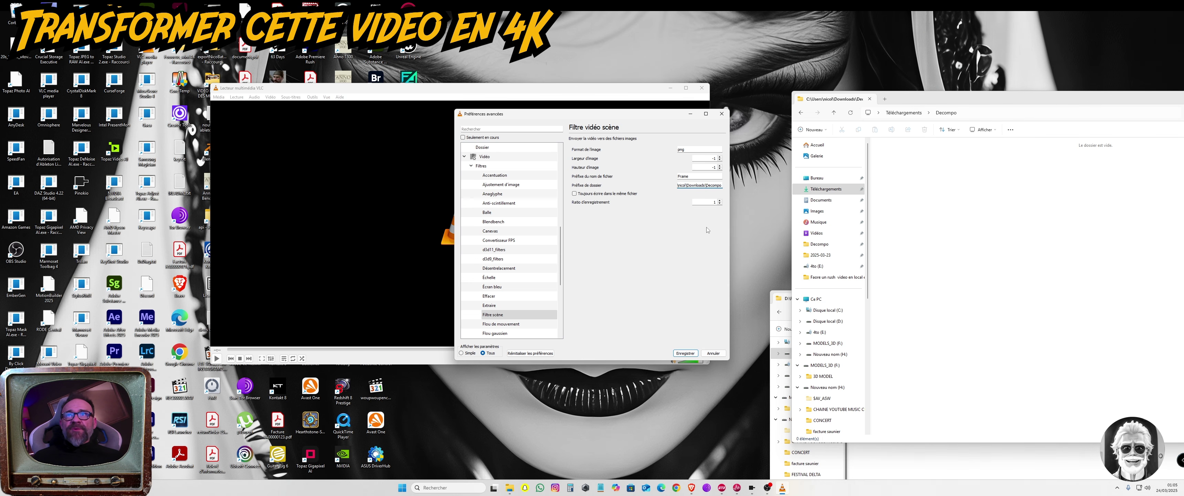
{"action": "double_click", "coordinate": [714, 201]}
{"action": "left_click", "coordinate": [685, 353]}
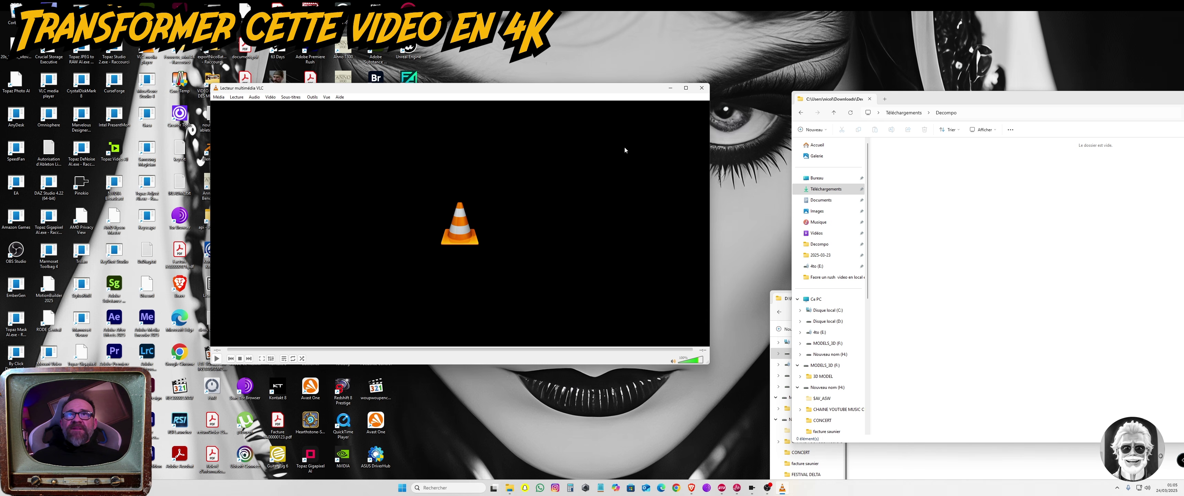
Close VLC media player and launch it again.
{"action": "left_click", "coordinate": [702, 87]}
{"action": "left_click", "coordinate": [442, 488]}
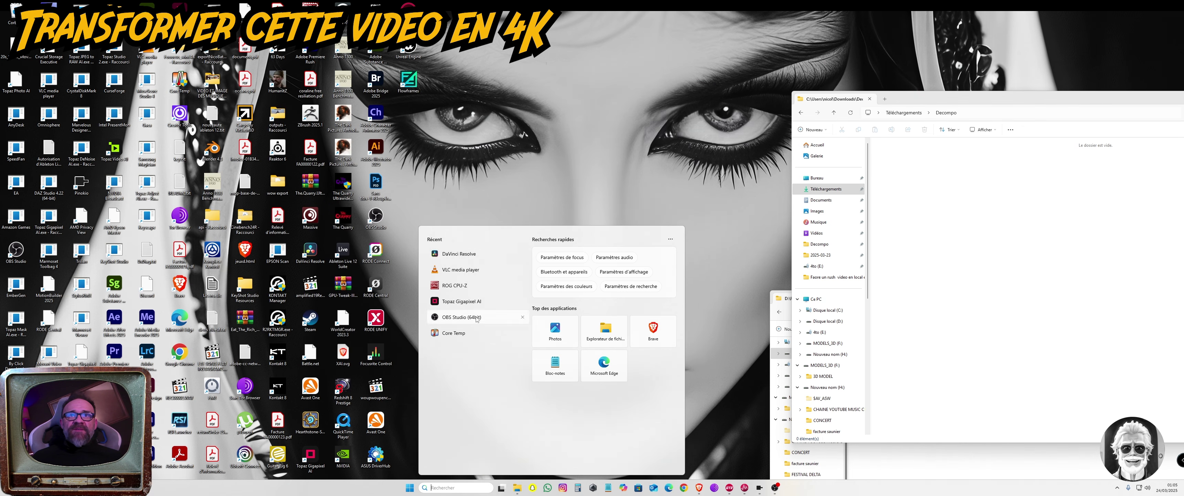
{"action": "left_click", "coordinate": [459, 270]}
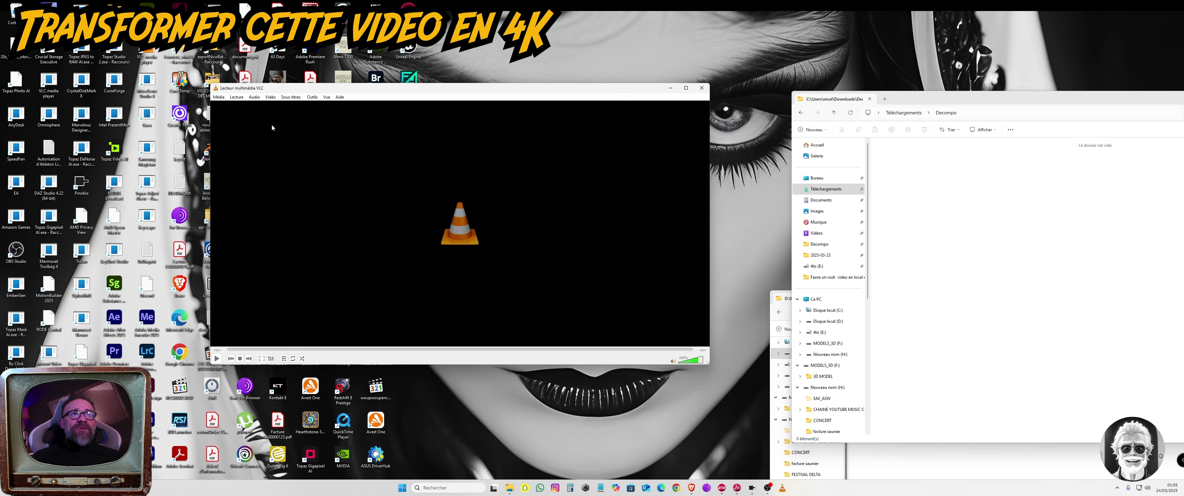
Open the video ending in "the character walking.mp4" from Téléchargements in VLC and play it to extract its frames.
{"action": "left_click", "coordinate": [219, 97]}
{"action": "left_click", "coordinate": [239, 105]}
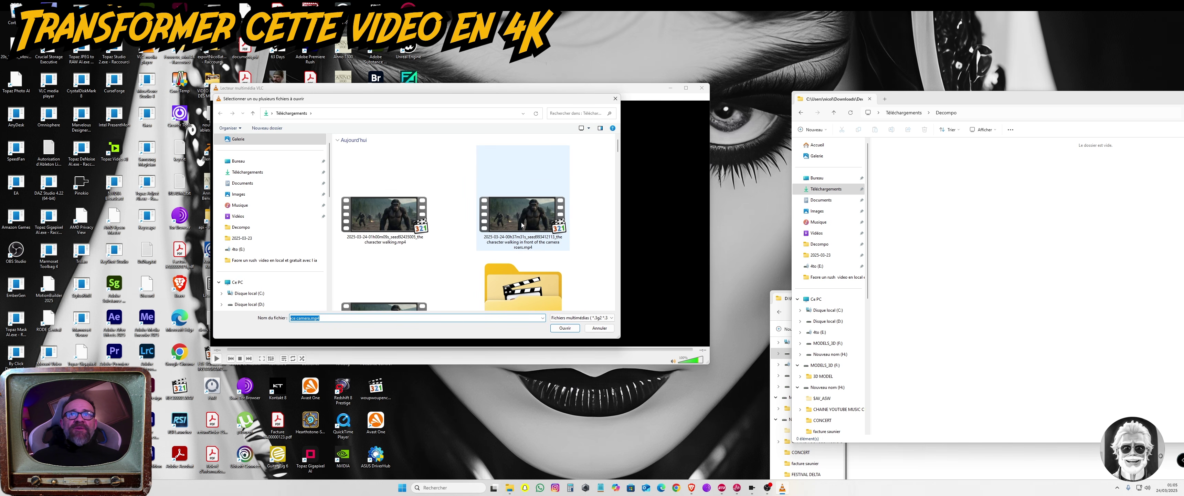
{"action": "left_click", "coordinate": [523, 225]}
{"action": "scroll", "coordinate": [522, 225], "scroll_direction": "down", "scroll_amount": 1}
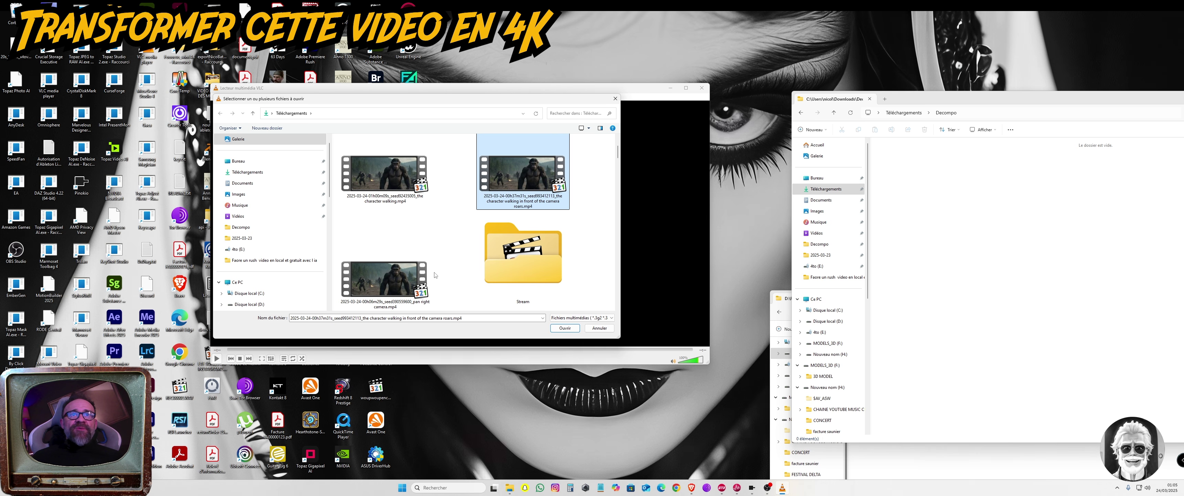
{"action": "left_click", "coordinate": [389, 173]}
{"action": "left_click", "coordinate": [552, 329]}
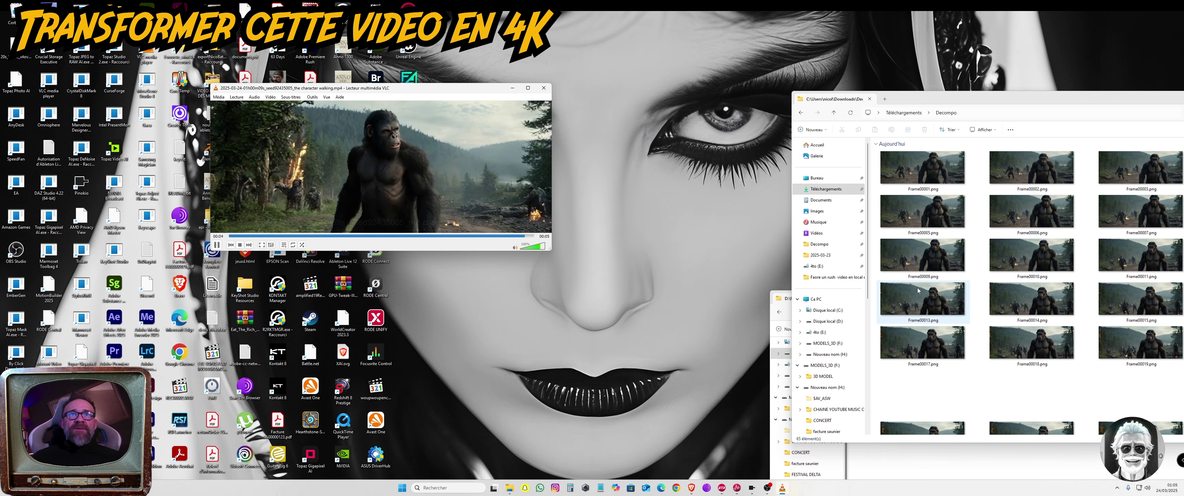
Close VLC, move the Decompo folder window, and look through the extracted PNG frames.
{"action": "left_click", "coordinate": [708, 88]}
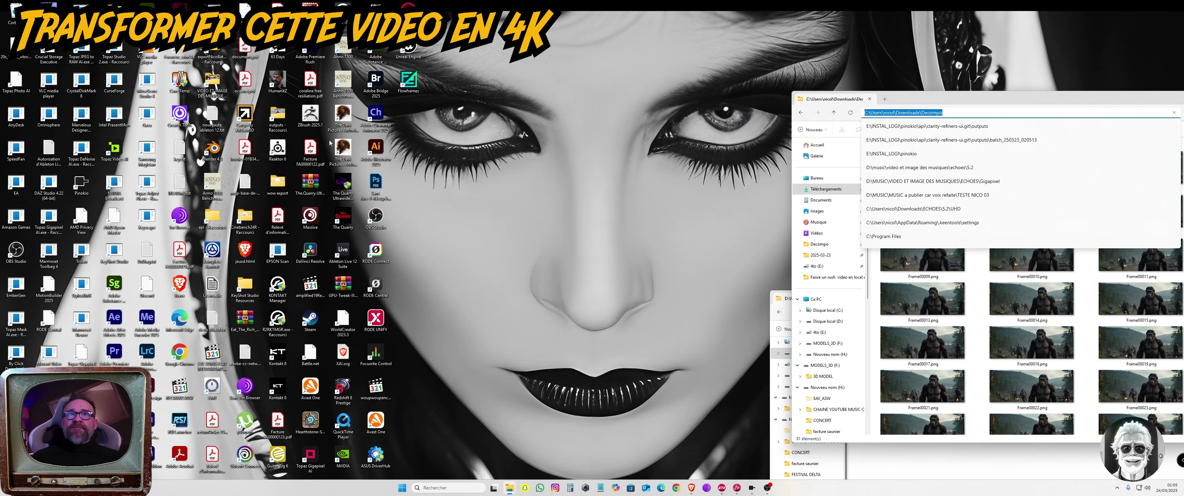
{"action": "left_click_drag", "start_coordinate": [988, 98], "coordinate": [572, 81]}
{"action": "left_click", "coordinate": [614, 232]}
{"action": "scroll", "coordinate": [614, 232], "scroll_direction": "down", "scroll_amount": 5}
{"action": "left_click", "coordinate": [614, 233]}
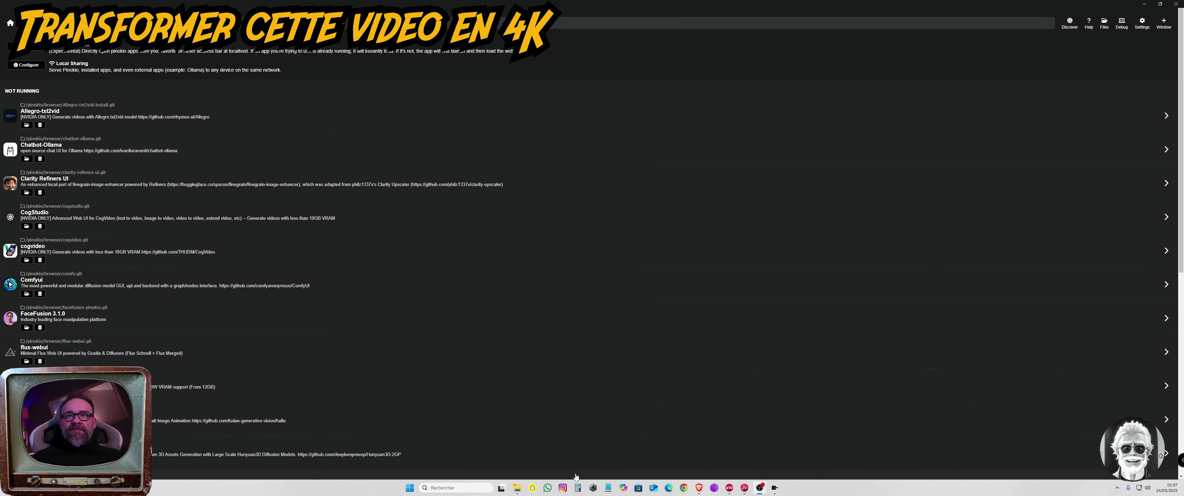
Bring the Decompo folder back up, view Frame00001.png at large size, and close the image viewer.
{"action": "mouse_move", "coordinate": [517, 486]}
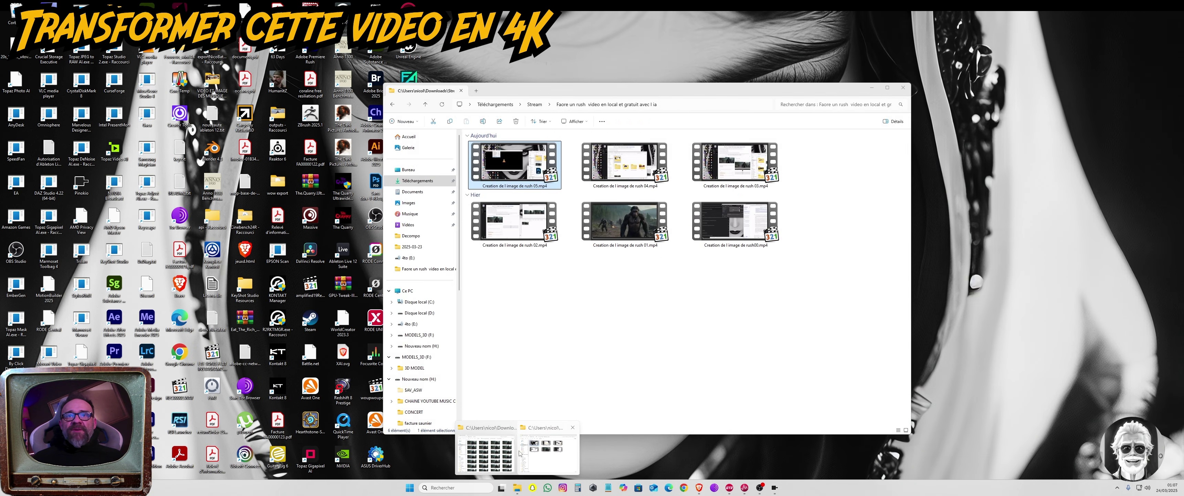
{"action": "left_click", "coordinate": [512, 453]}
{"action": "double_click", "coordinate": [741, 153]}
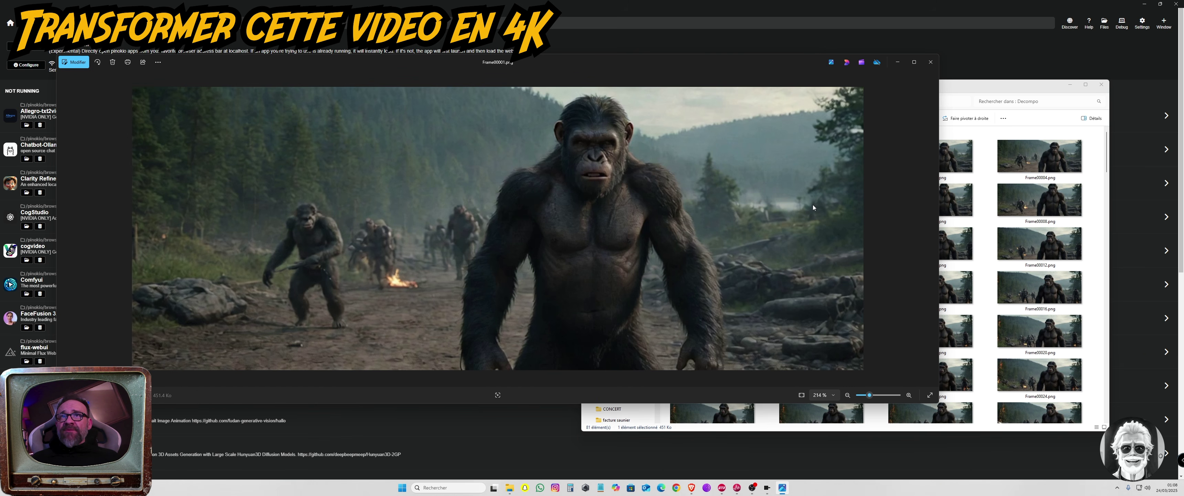
{"action": "left_click", "coordinate": [956, 244]}
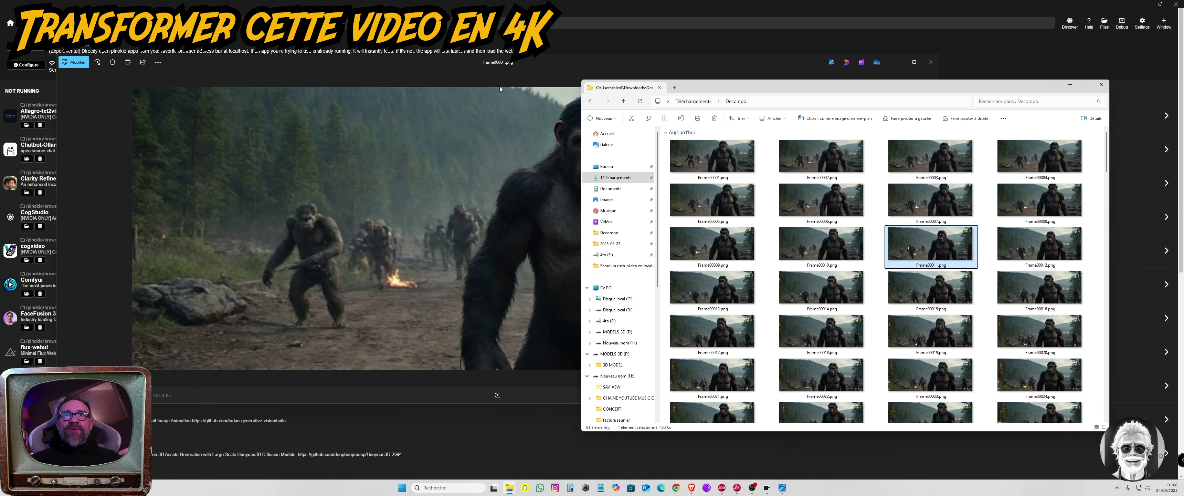
{"action": "key", "text": "alt+F4"}
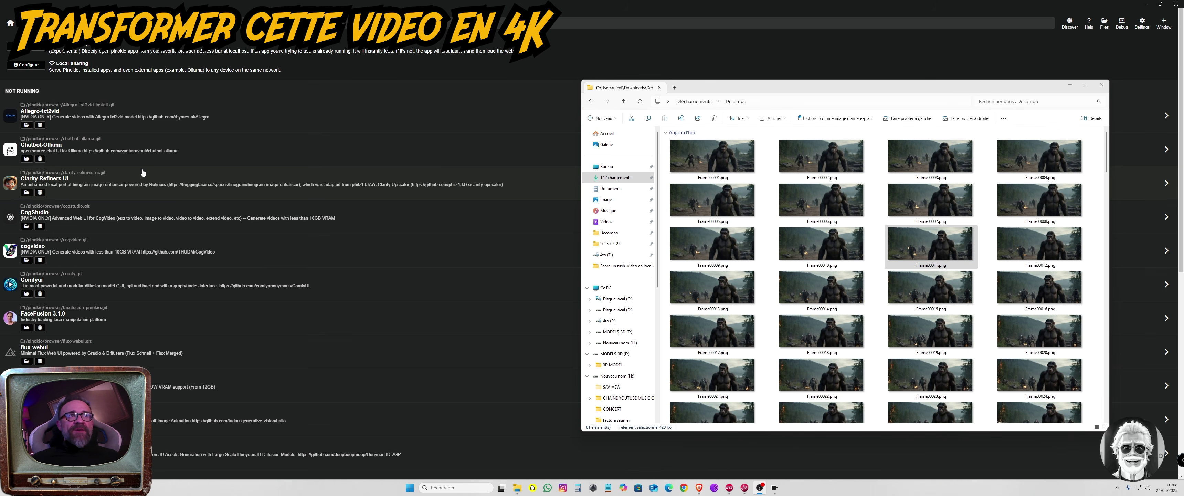
Launch Clarity Refiners UI in Pinokio and load Frame00001.png to Frame00081.png from the Decompo folder into batch processing.
{"action": "left_click", "coordinate": [98, 188]}
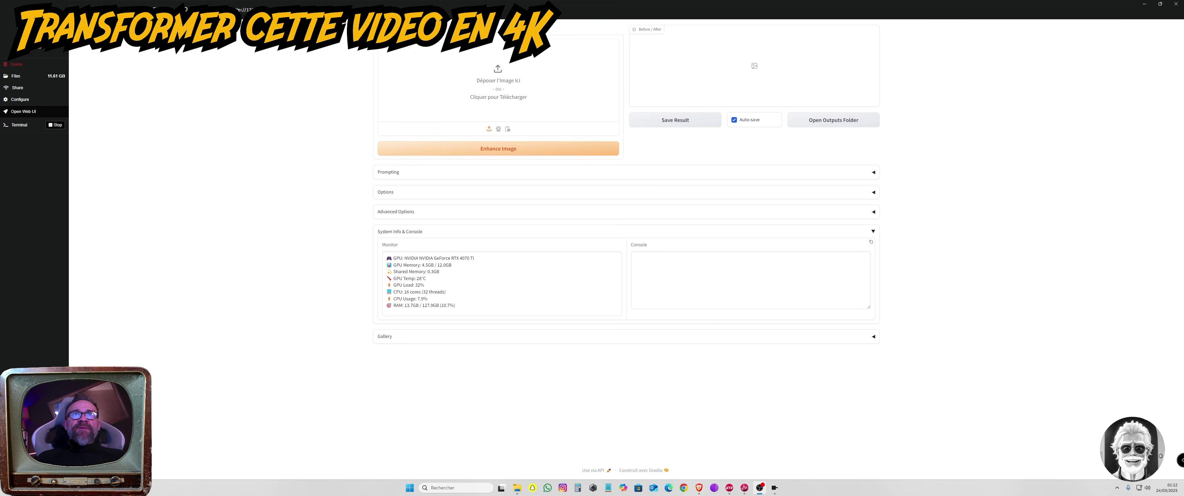
{"action": "left_click", "coordinate": [430, 33]}
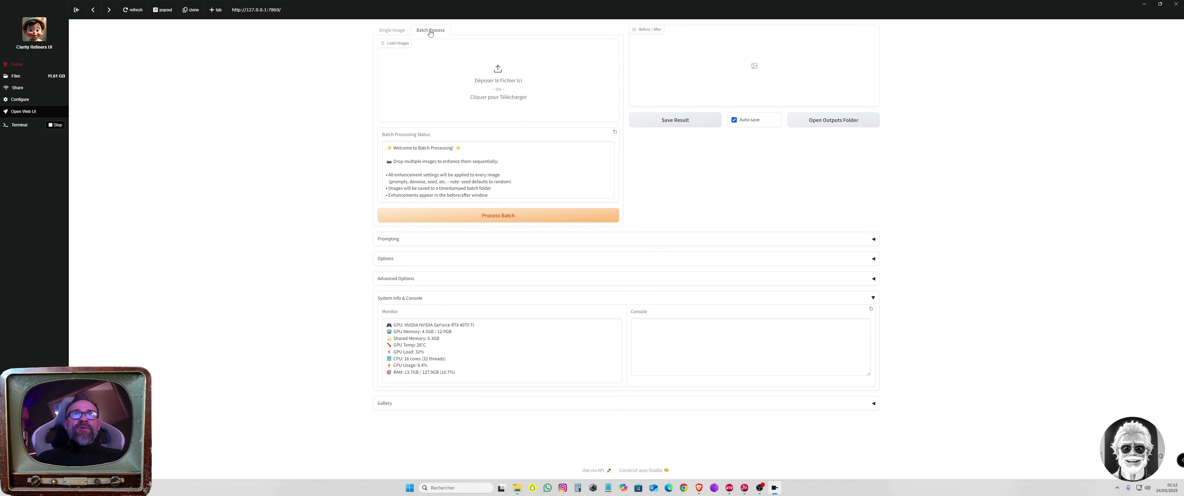
{"action": "left_click", "coordinate": [494, 92]}
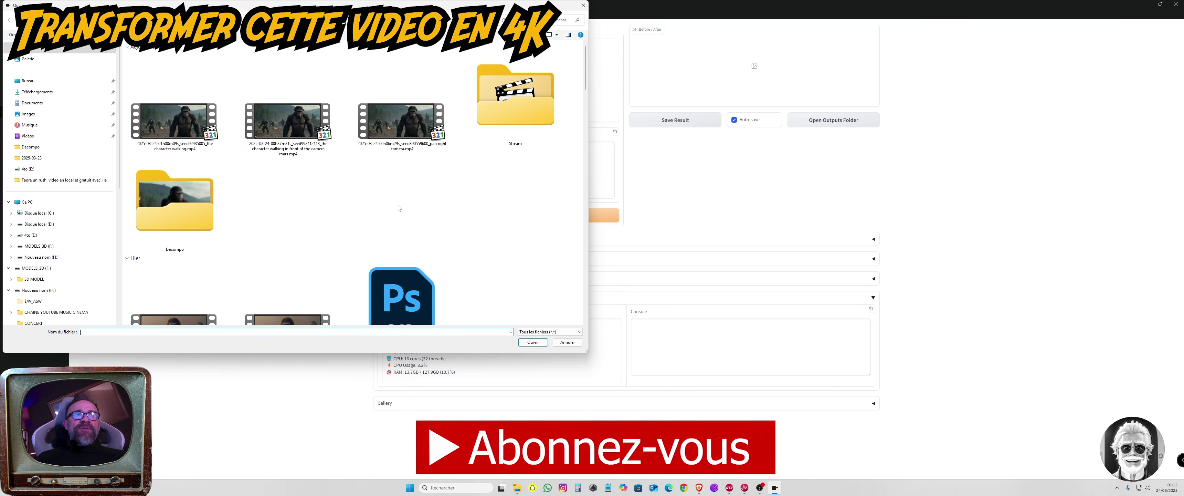
{"action": "double_click", "coordinate": [175, 200]}
{"action": "left_click", "coordinate": [181, 130]}
{"action": "scroll", "coordinate": [184, 276], "scroll_direction": "down", "scroll_amount": 15}
{"action": "left_click", "coordinate": [185, 297], "text": "shift"}
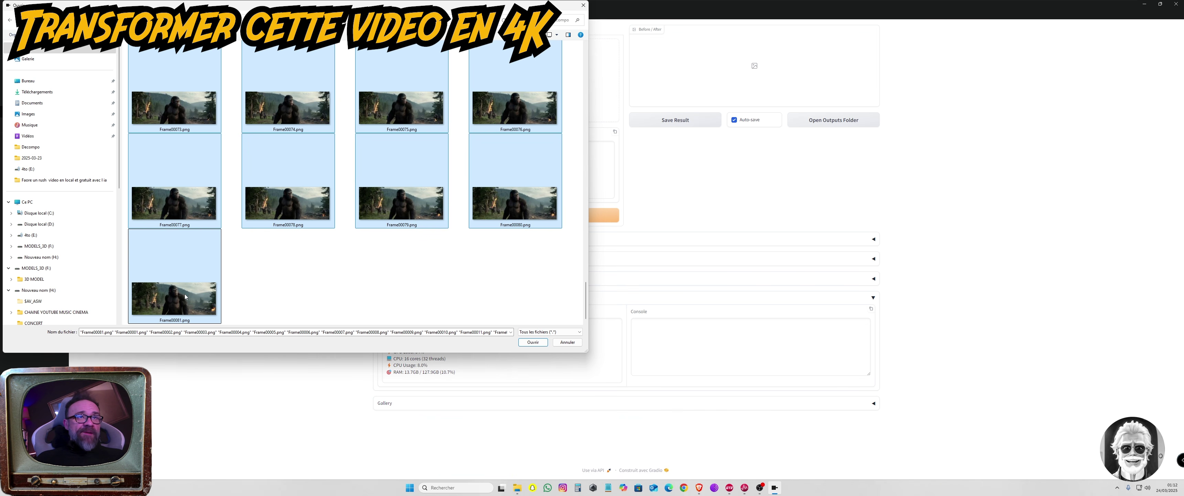
{"action": "left_click", "coordinate": [320, 276]}
{"action": "left_click", "coordinate": [533, 341]}
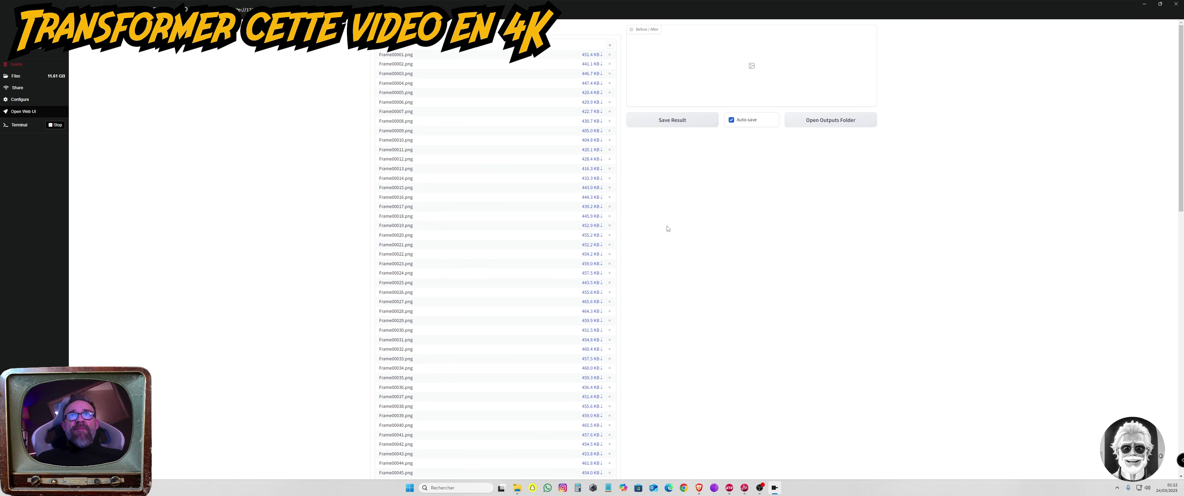
Expand the prompting settings and set the Florence-2 caption detail to MORE_DETAILED_CAPTION.
{"action": "scroll", "coordinate": [667, 229], "scroll_direction": "down", "scroll_amount": 10}
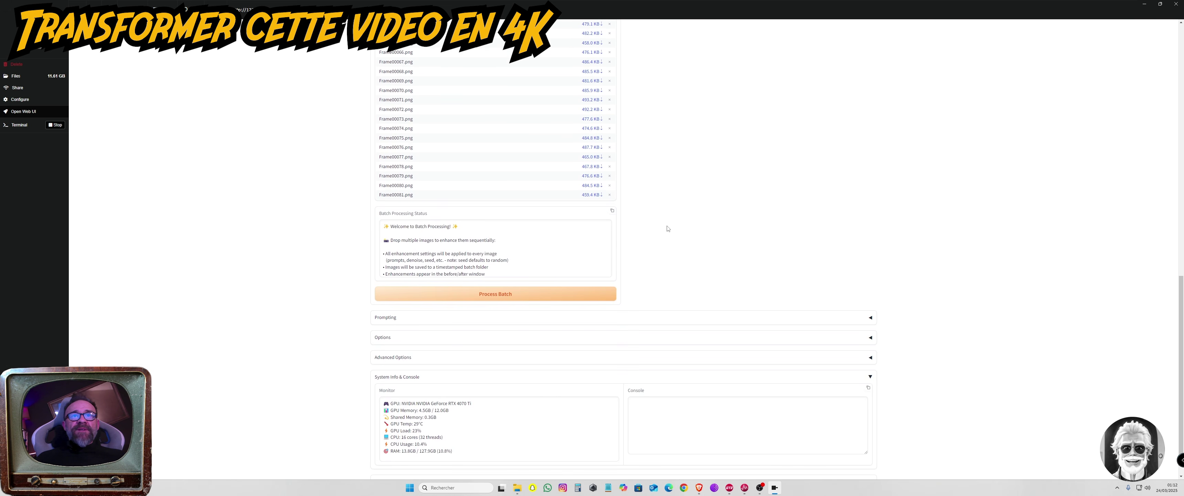
{"action": "left_click", "coordinate": [870, 318]}
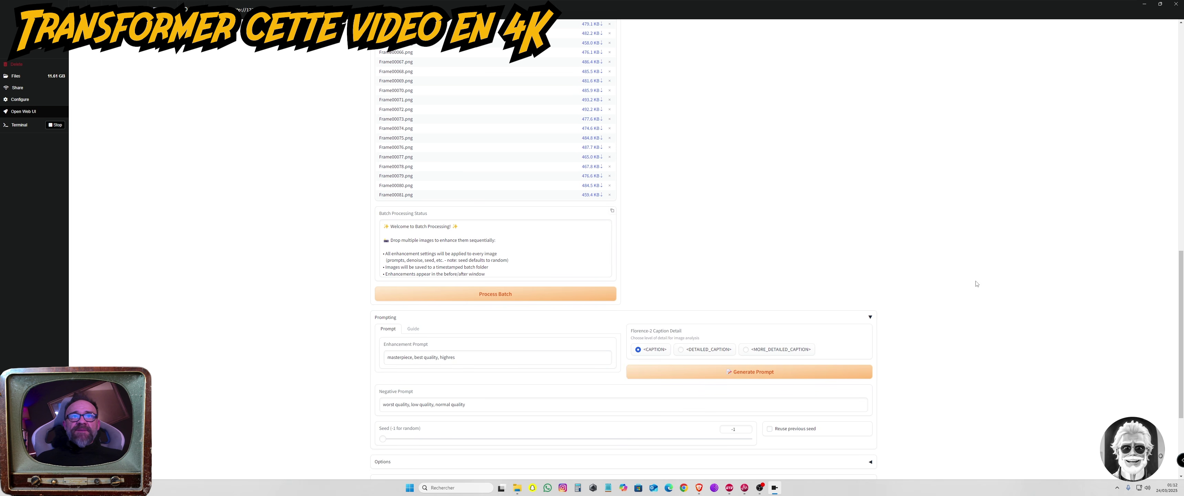
{"action": "scroll", "coordinate": [965, 283], "scroll_direction": "down", "scroll_amount": 3}
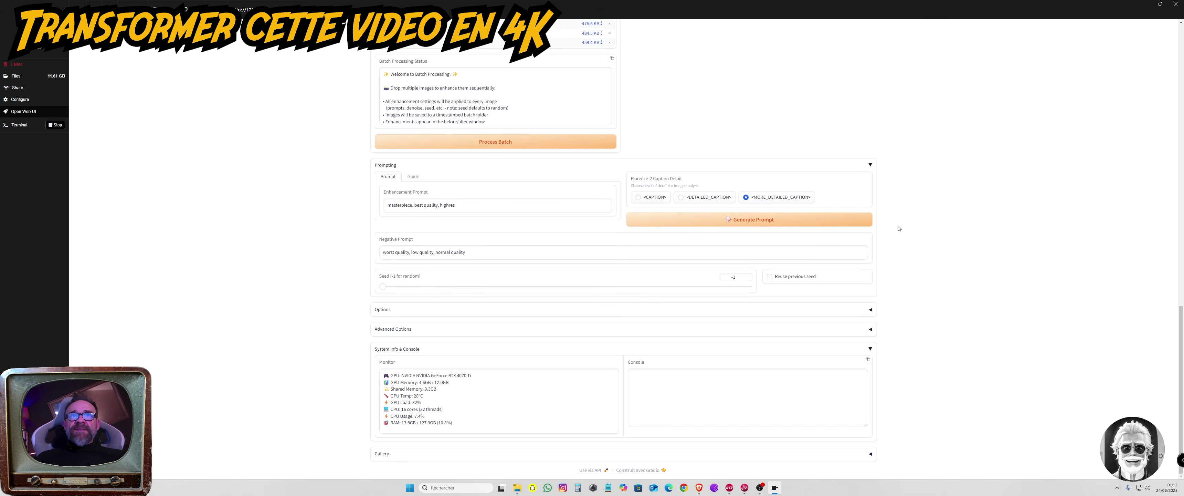
Set the upscale factor to 2.2 and the denoise strength to 0.05.
{"action": "left_click", "coordinate": [870, 309]}
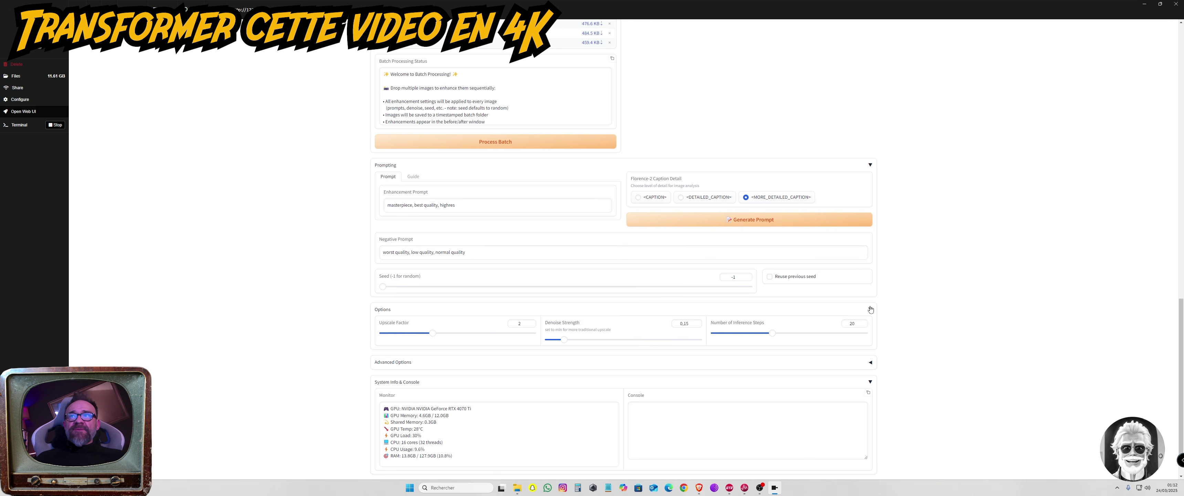
{"action": "scroll", "coordinate": [484, 289], "scroll_direction": "down", "scroll_amount": 1}
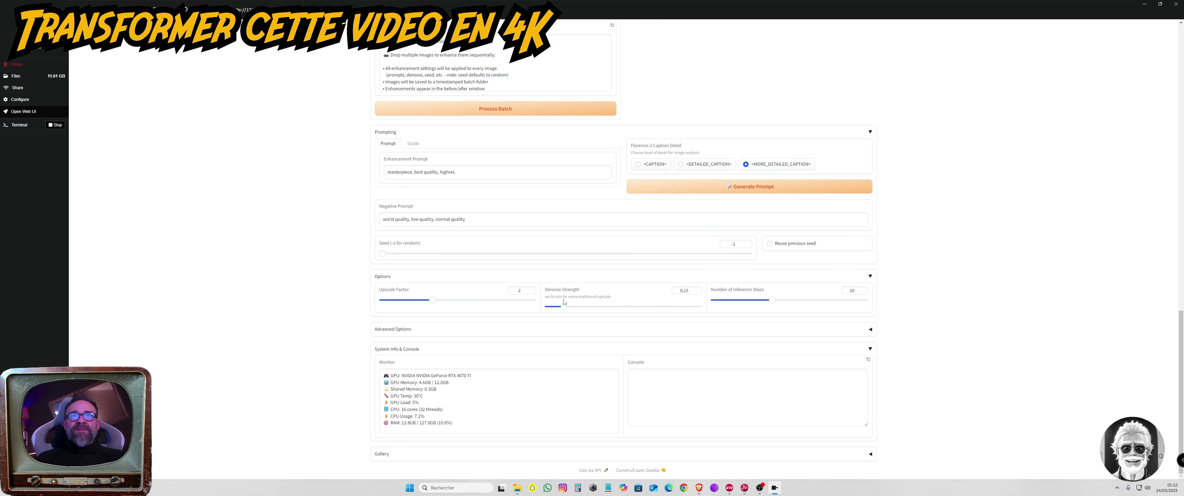
{"action": "left_click_drag", "start_coordinate": [564, 305], "coordinate": [548, 306]}
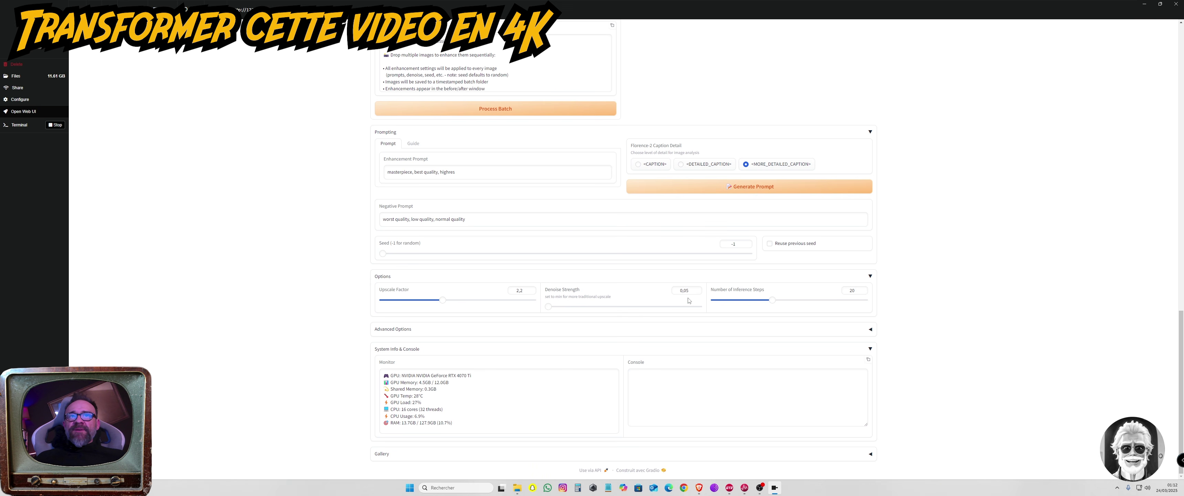
In the advanced options, set the ControlNet scale to 0 and the ControlNet scale decay to 0.5.
{"action": "left_click", "coordinate": [870, 329]}
{"action": "scroll", "coordinate": [535, 294], "scroll_direction": "down", "scroll_amount": 1}
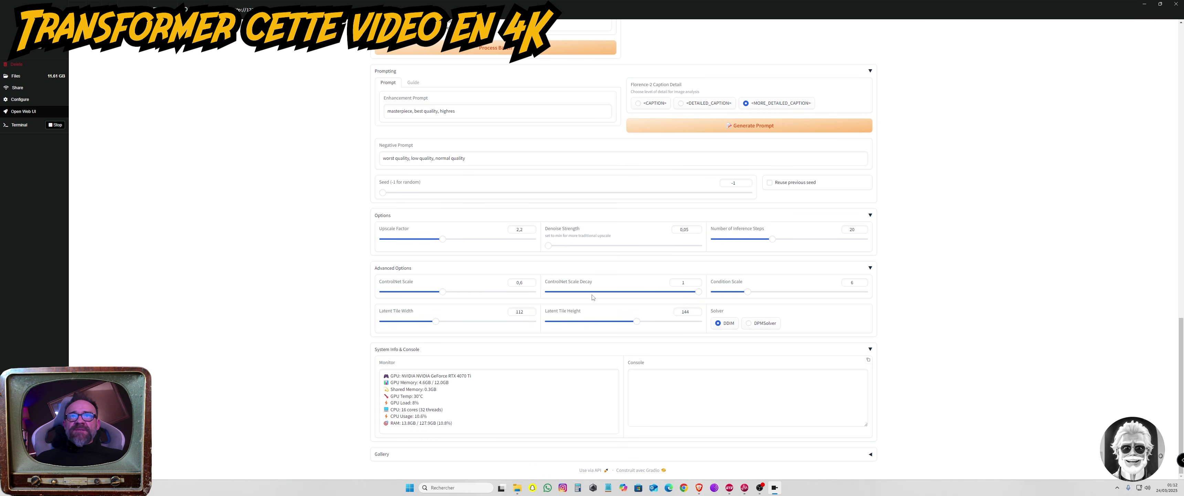
{"action": "left_click_drag", "start_coordinate": [441, 295], "coordinate": [363, 295]}
Review the loaded frame list and settings, and run the batch enhancement on all frames.
{"action": "scroll", "coordinate": [940, 323], "scroll_direction": "up", "scroll_amount": 15}
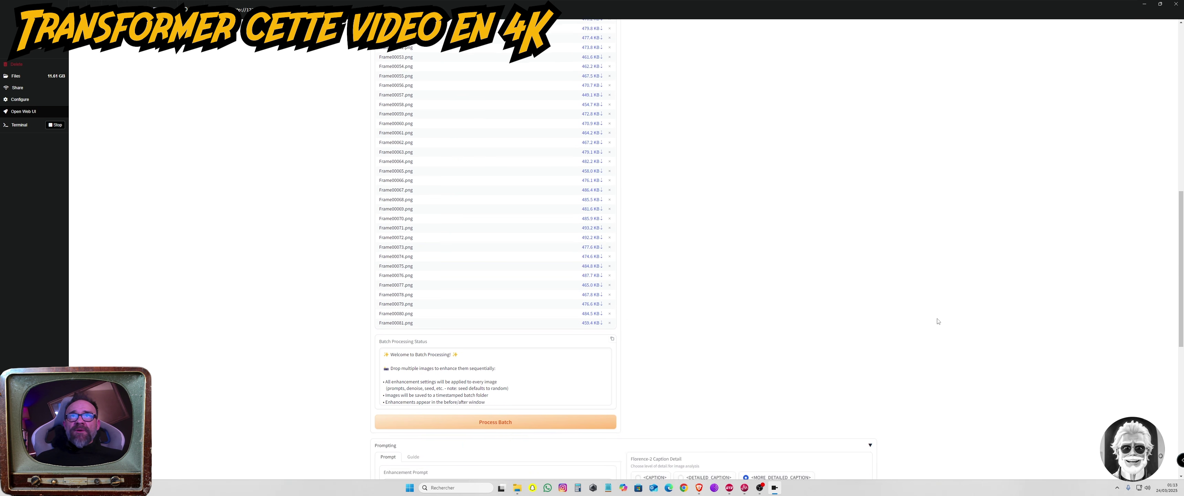
{"action": "scroll", "coordinate": [938, 319], "scroll_direction": "up", "scroll_amount": 1}
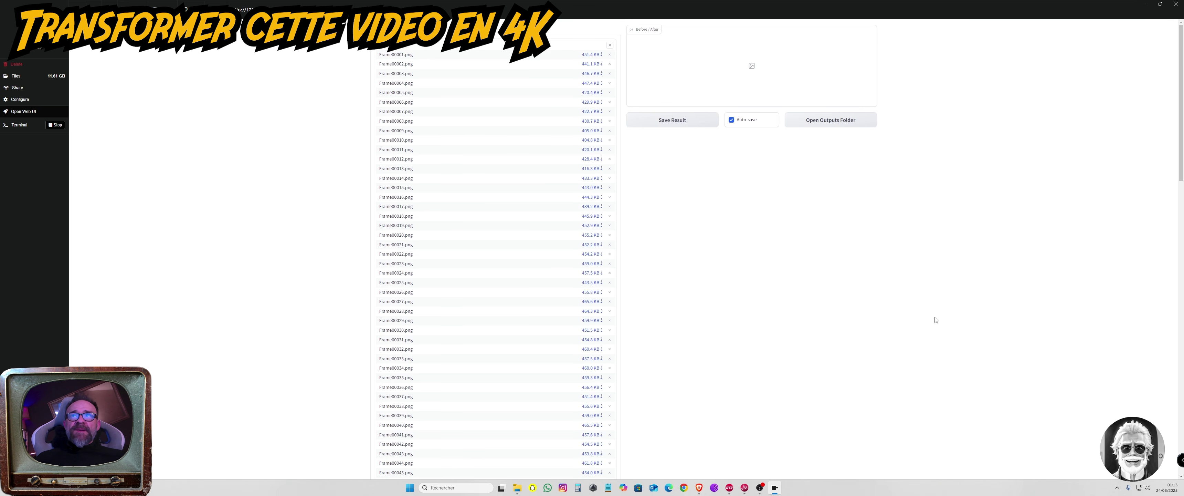
{"action": "scroll", "coordinate": [936, 320], "scroll_direction": "down", "scroll_amount": 12}
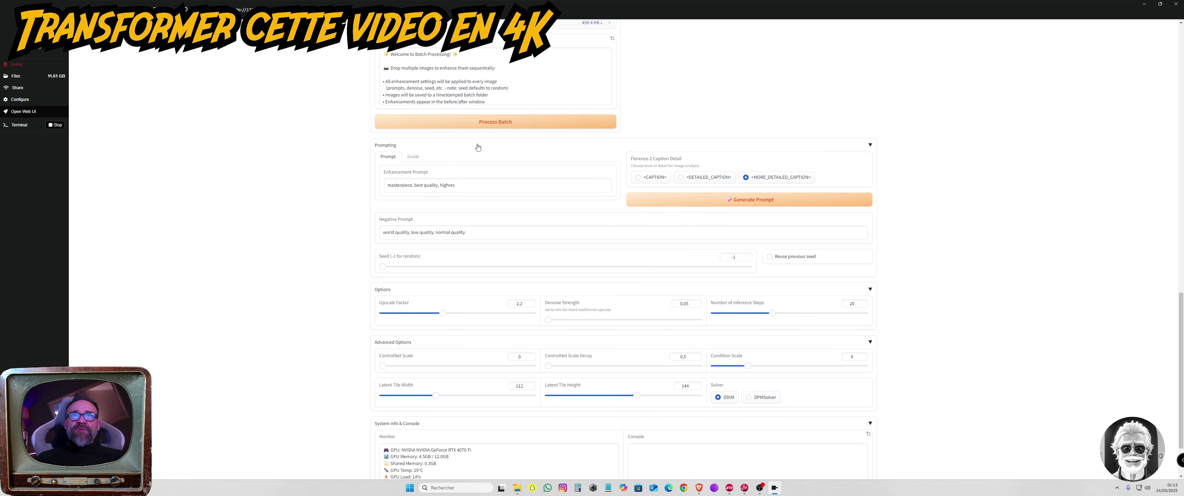
{"action": "left_click", "coordinate": [492, 127]}
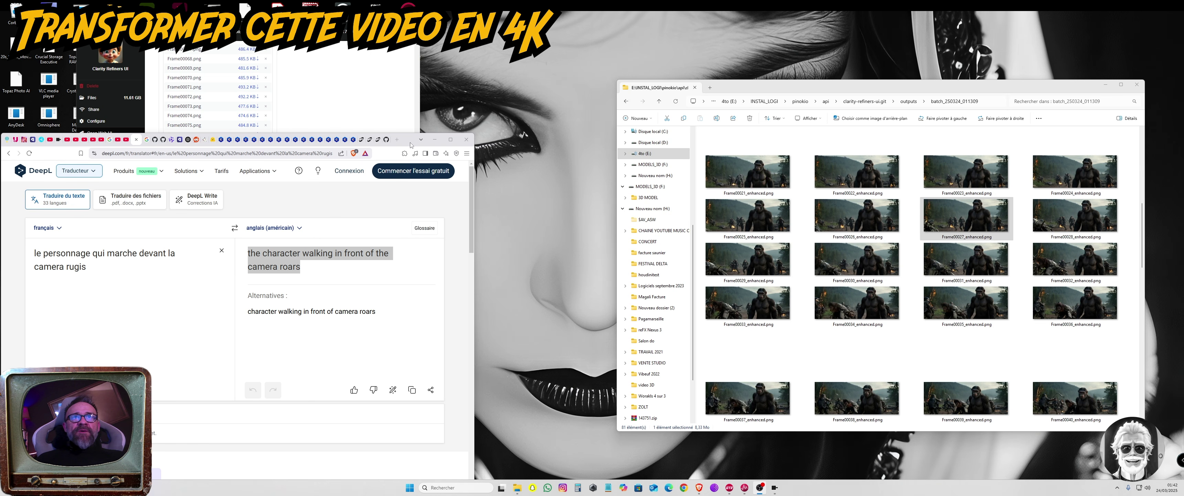
Move the DeepL browser window and minimize it to uncover Clarity Refiners UI.
{"action": "left_click_drag", "start_coordinate": [410, 151], "coordinate": [629, 92]}
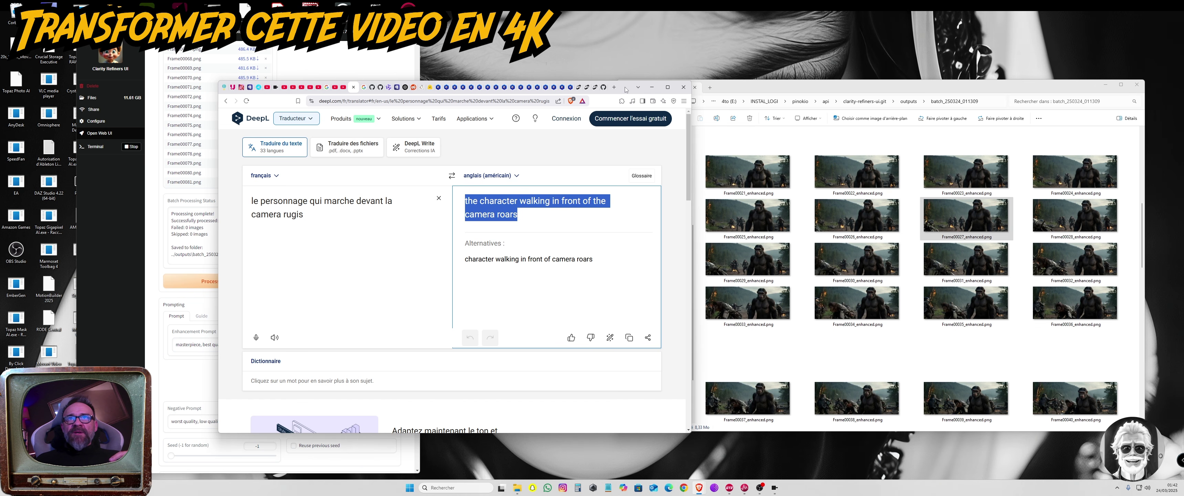
{"action": "left_click", "coordinate": [652, 87]}
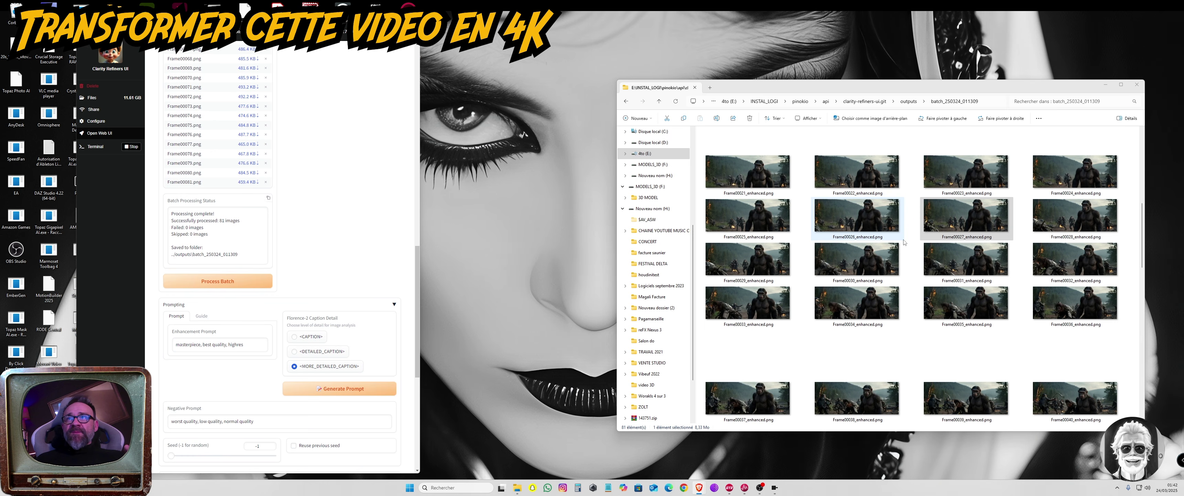
Look through the enhanced frames in the batch output folder, and stop Clarity Refiners UI and close its window.
{"action": "scroll", "coordinate": [903, 241], "scroll_direction": "down", "scroll_amount": 10}
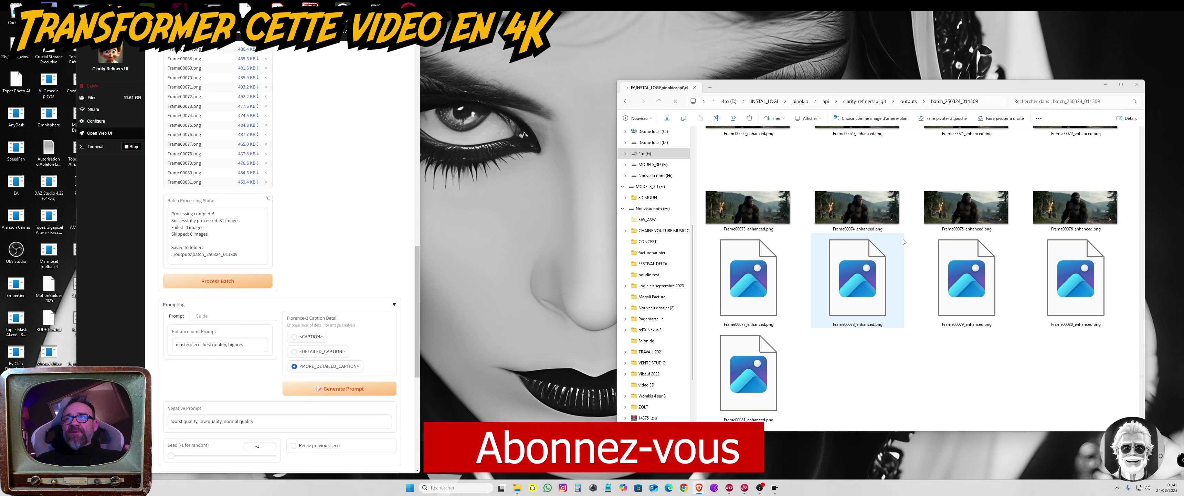
{"action": "scroll", "coordinate": [904, 241], "scroll_direction": "up", "scroll_amount": 15}
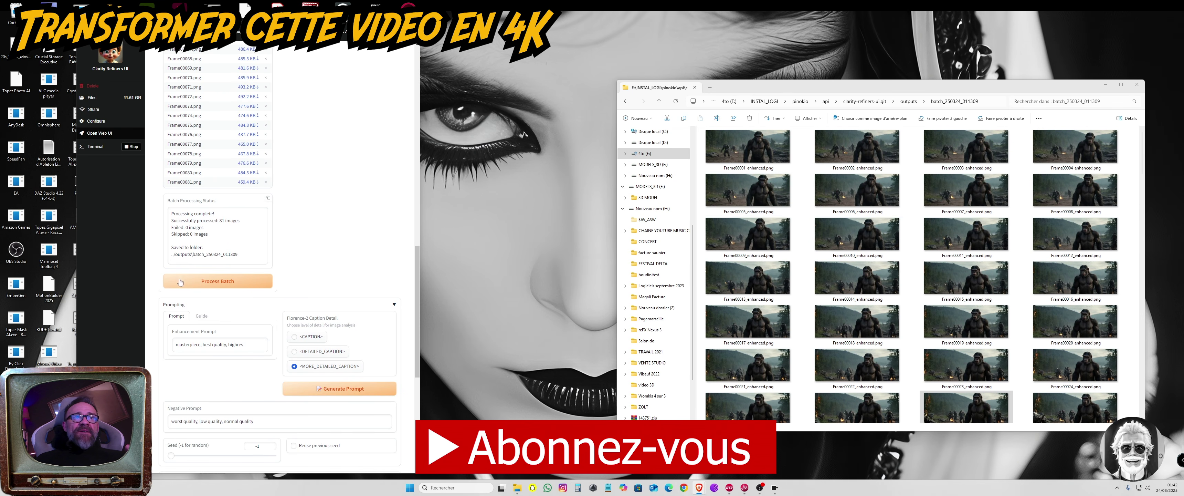
{"action": "left_click", "coordinate": [133, 147]}
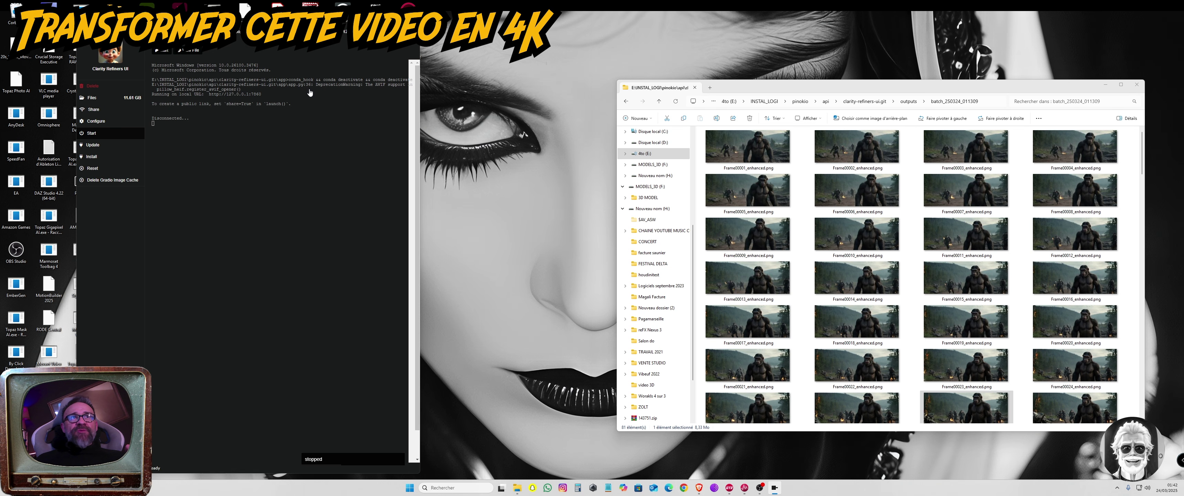
{"action": "left_click", "coordinate": [411, 41]}
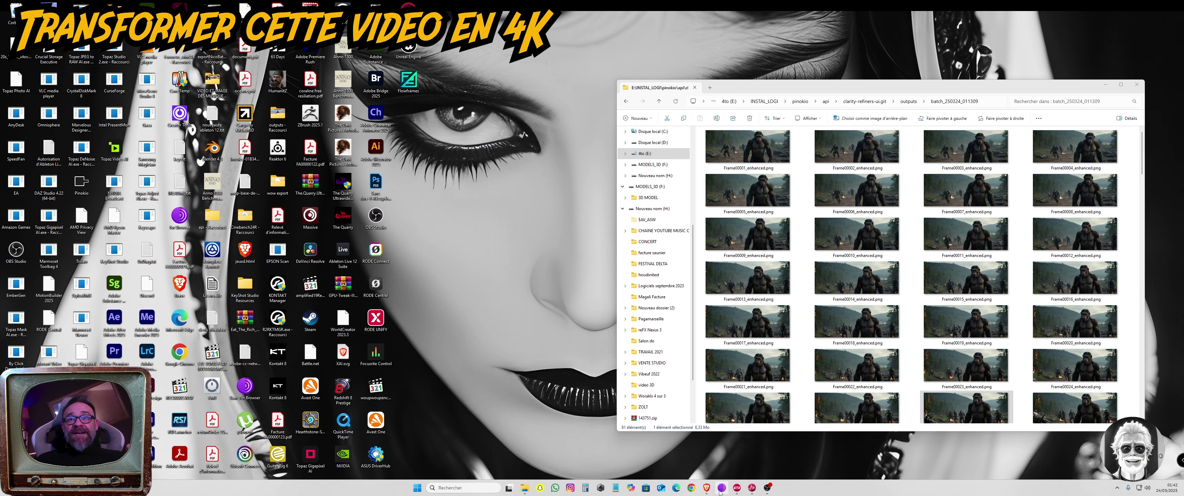
Switch to the web browser, search Google for DaVinci Resolve and view Blackmagic Design's DaVinci Resolve 19 product page.
{"action": "mouse_move", "coordinate": [708, 488]}
{"action": "left_click", "coordinate": [663, 453]}
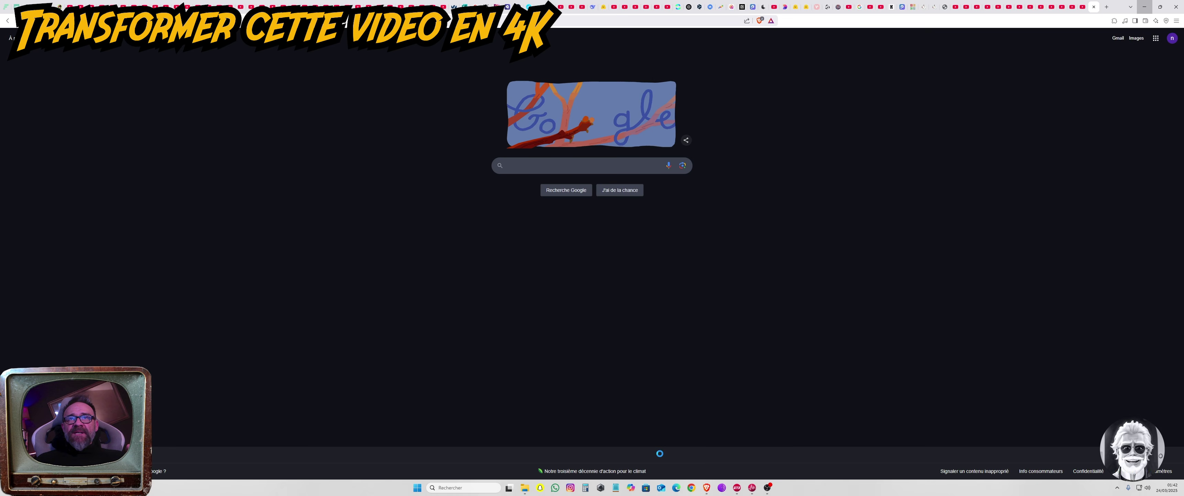
{"action": "left_click", "coordinate": [558, 169]}
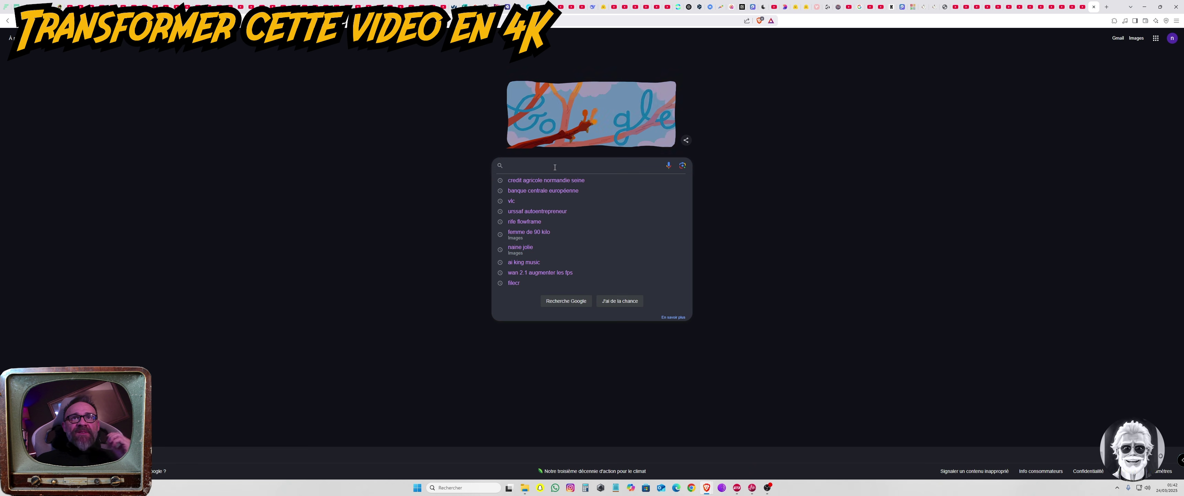
{"action": "type", "text": "reslove"}
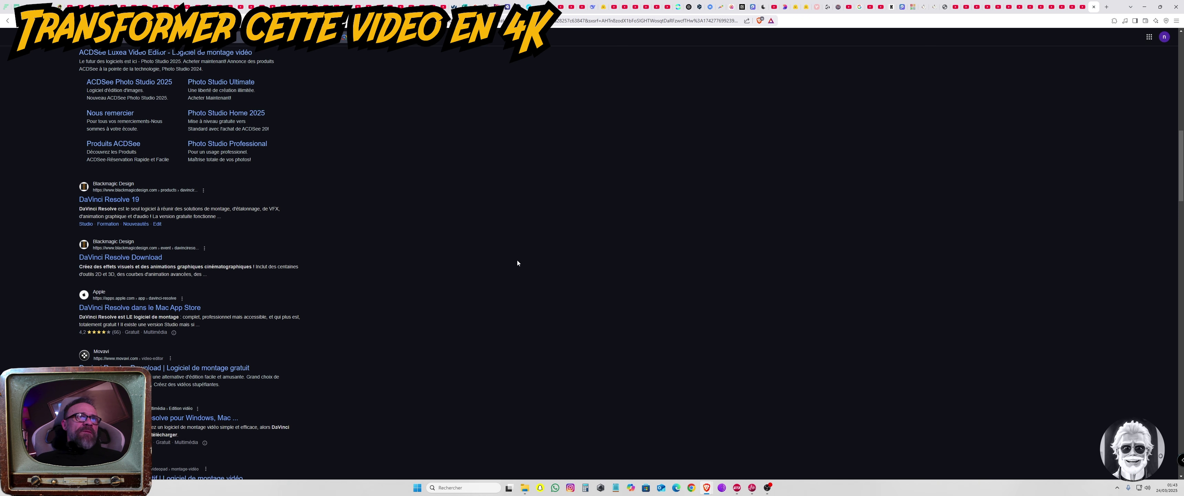
{"action": "left_click", "coordinate": [130, 202]}
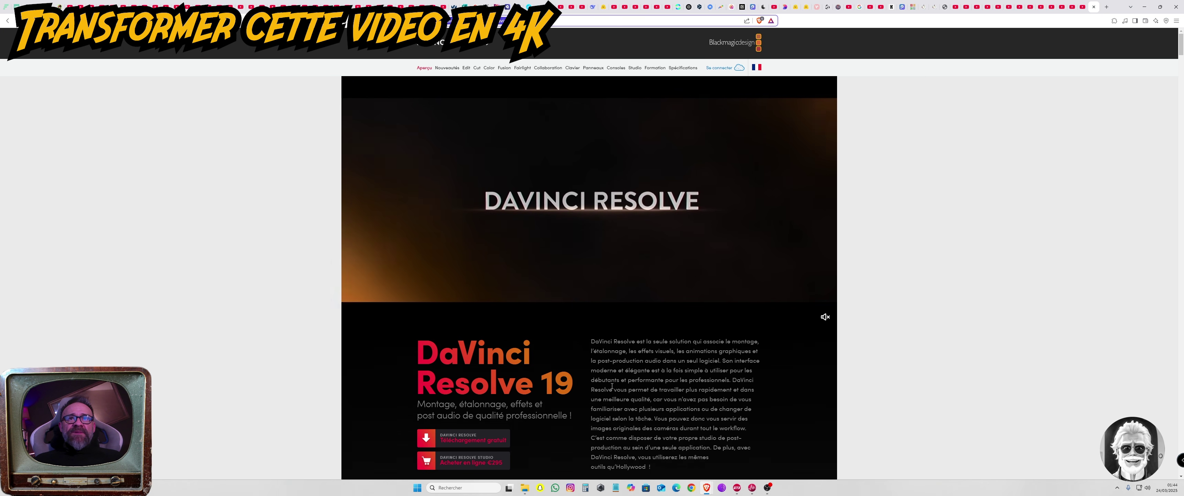
{"action": "scroll", "coordinate": [473, 279], "scroll_direction": "down", "scroll_amount": 3}
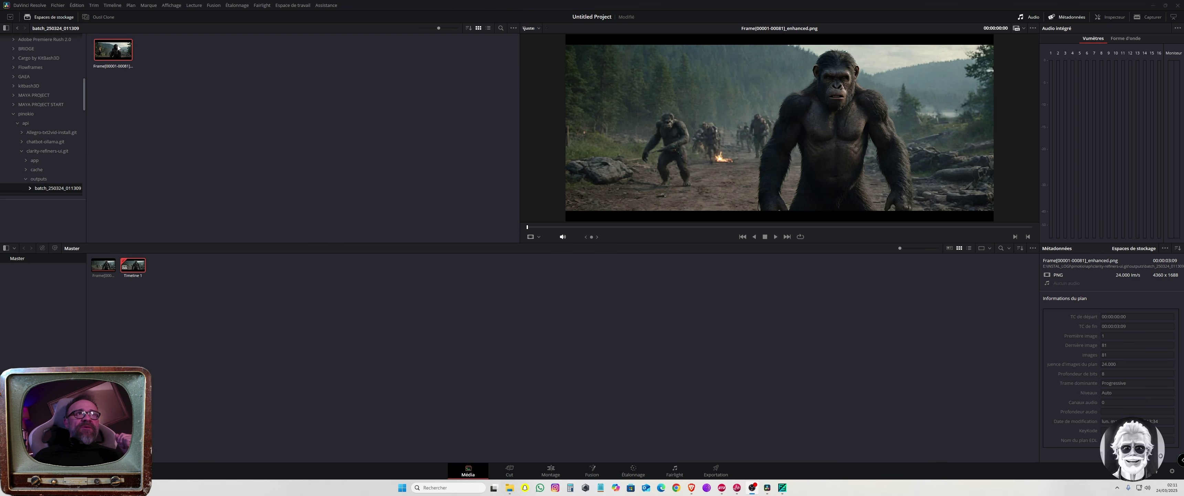
Preview the enhanced PNG frame sequence in DaVinci Resolve and open the viewer's frame display mode options.
{"action": "key", "text": "space"}
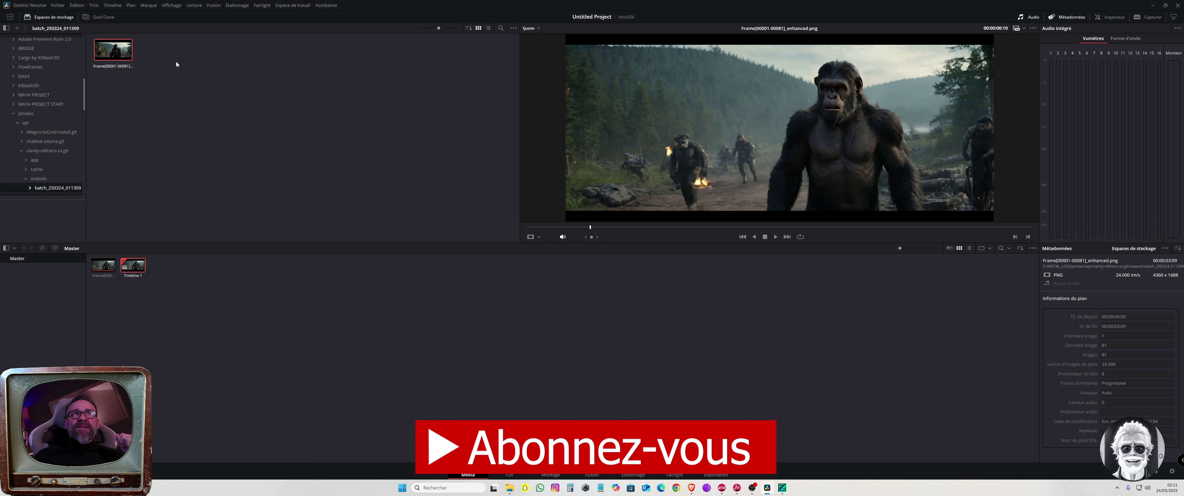
{"action": "left_click", "coordinate": [513, 28]}
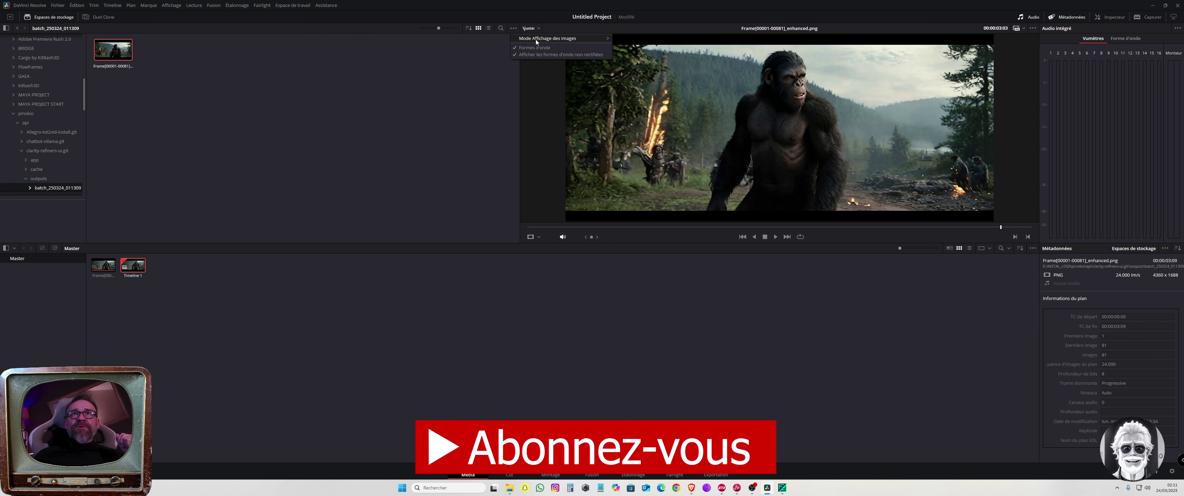
{"action": "mouse_move", "coordinate": [548, 38]}
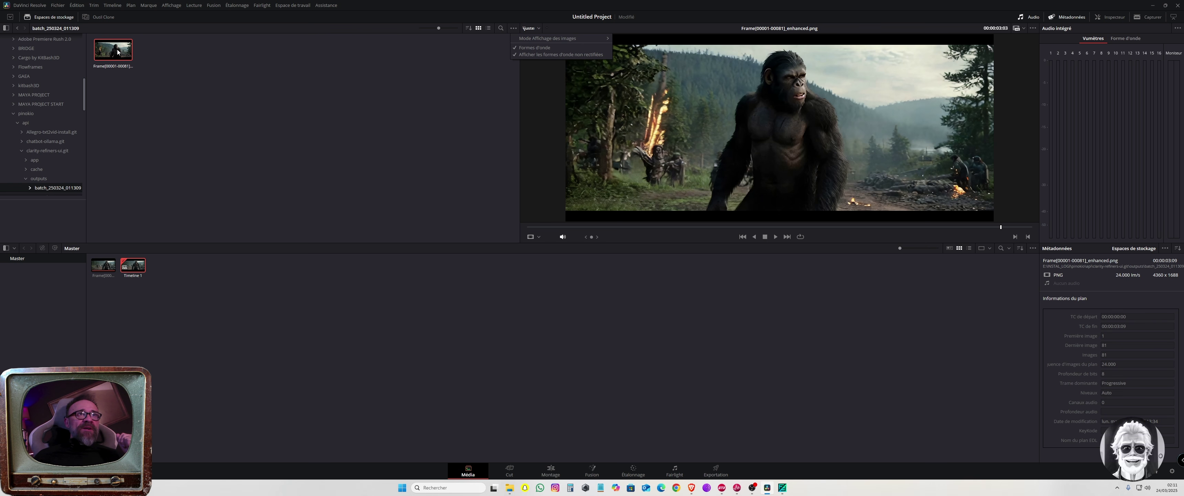
Switch to the Edit page and play Timeline 1 from its beginning.
{"action": "left_click", "coordinate": [547, 474]}
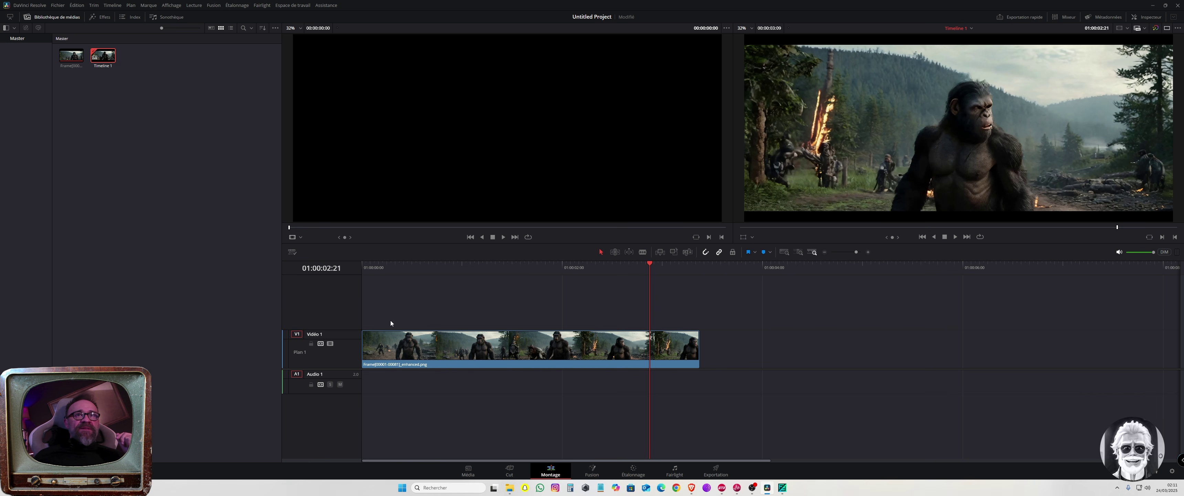
{"action": "key", "text": "Home"}
{"action": "key", "text": "space"}
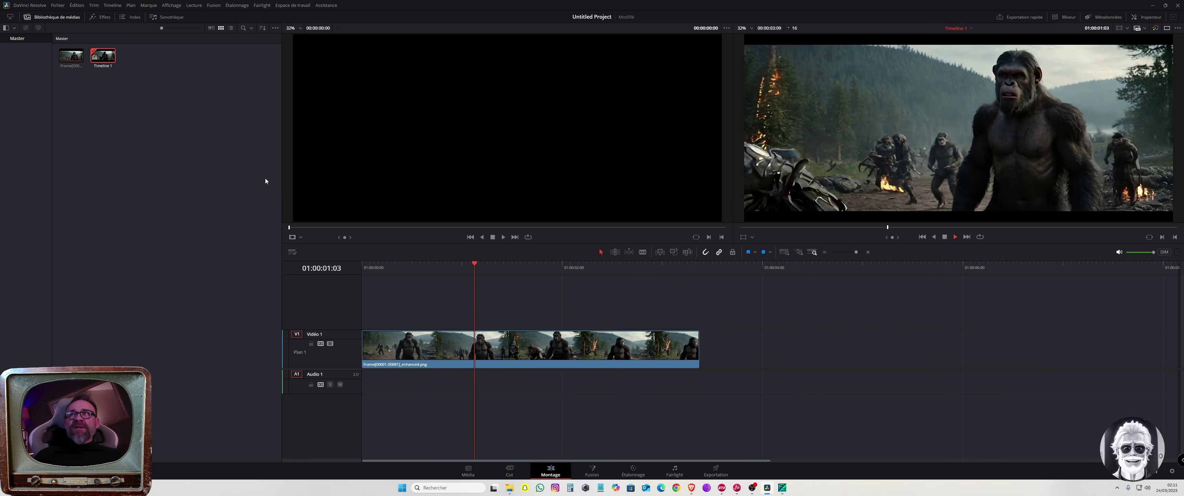
{"action": "key", "text": "space"}
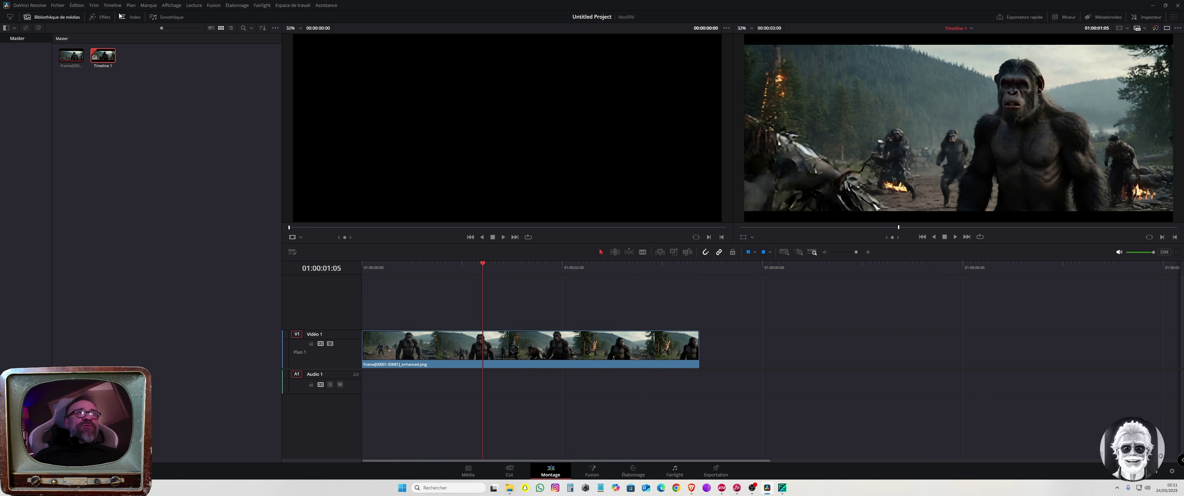
Check the custom timeline resolution and the playback frame rate in the project settings and save the settings.
{"action": "left_click", "coordinate": [58, 5]}
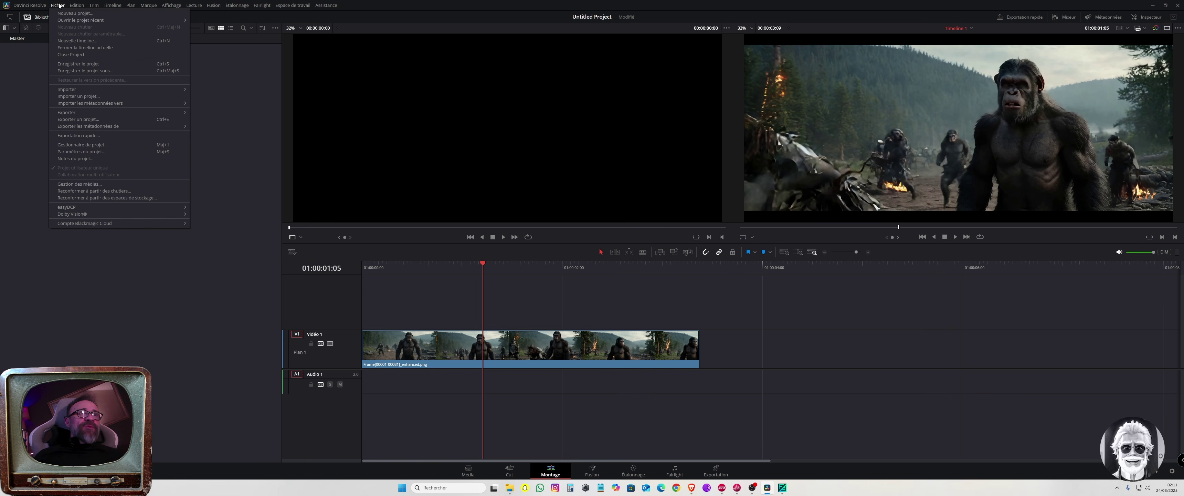
{"action": "left_click", "coordinate": [95, 152]}
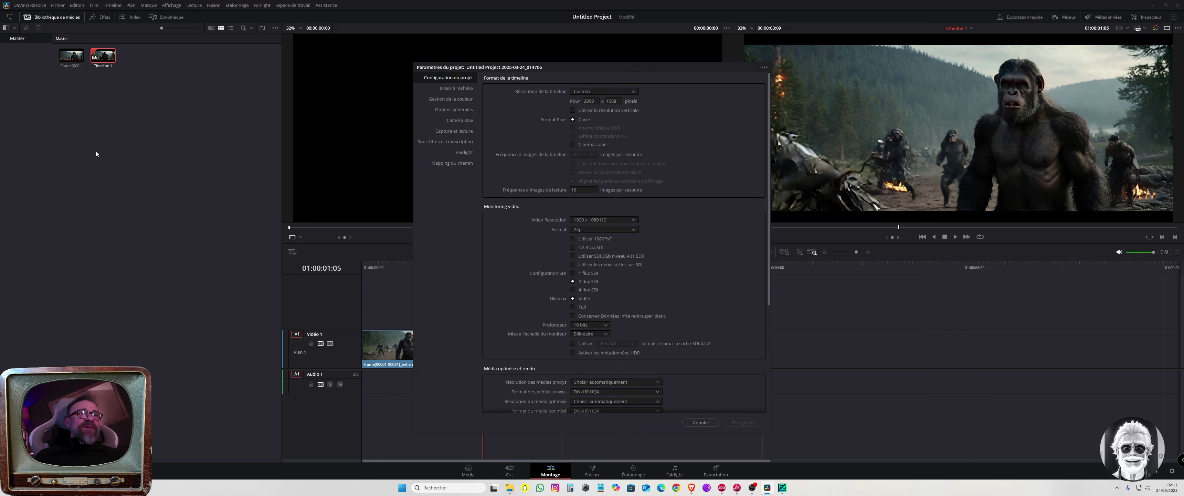
{"action": "double_click", "coordinate": [595, 101]}
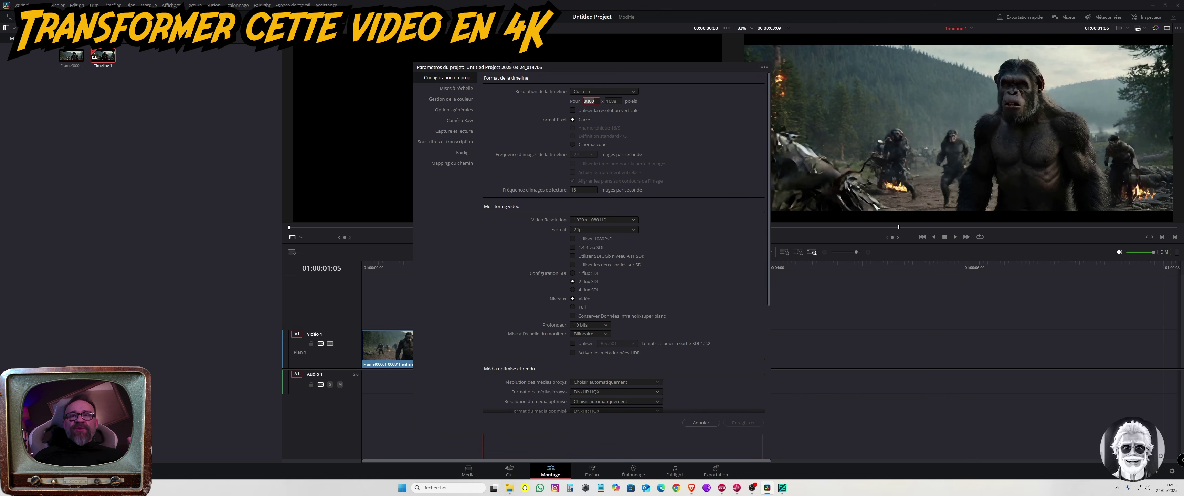
{"action": "left_click", "coordinate": [585, 190]}
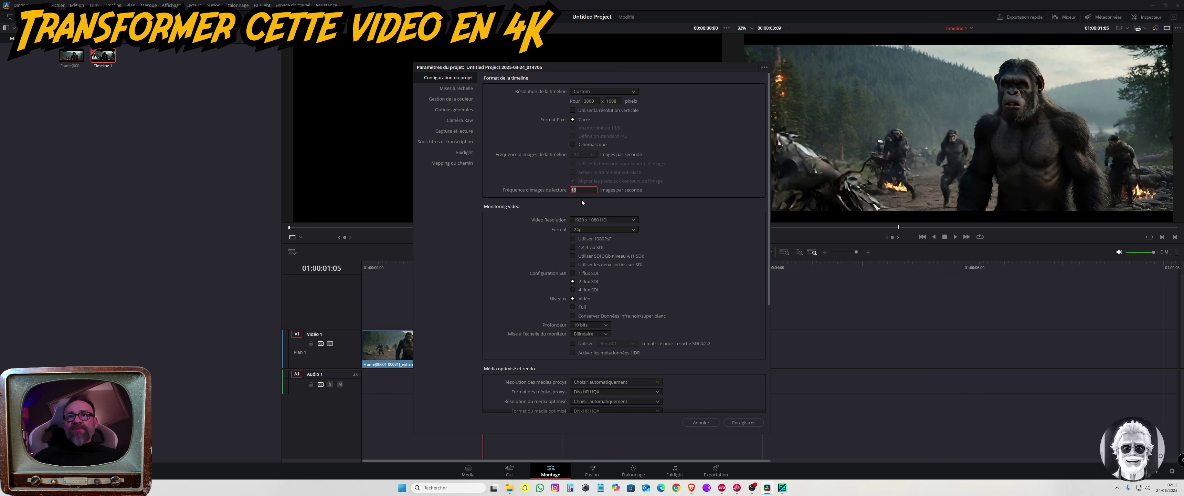
{"action": "left_click", "coordinate": [737, 423]}
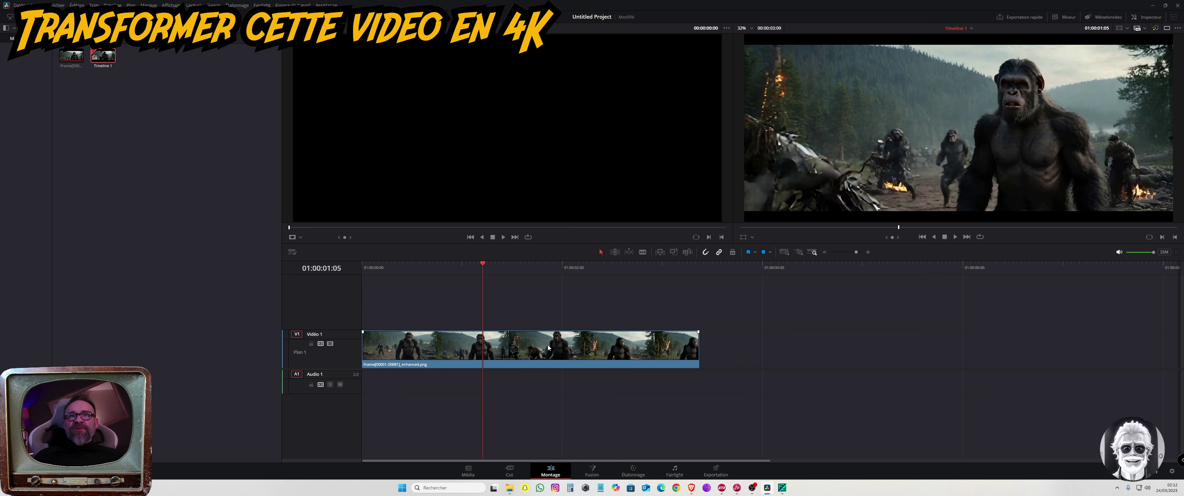
Play the timeline and look through the Fusion, Color and Fairlight pages.
{"action": "key", "text": "space"}
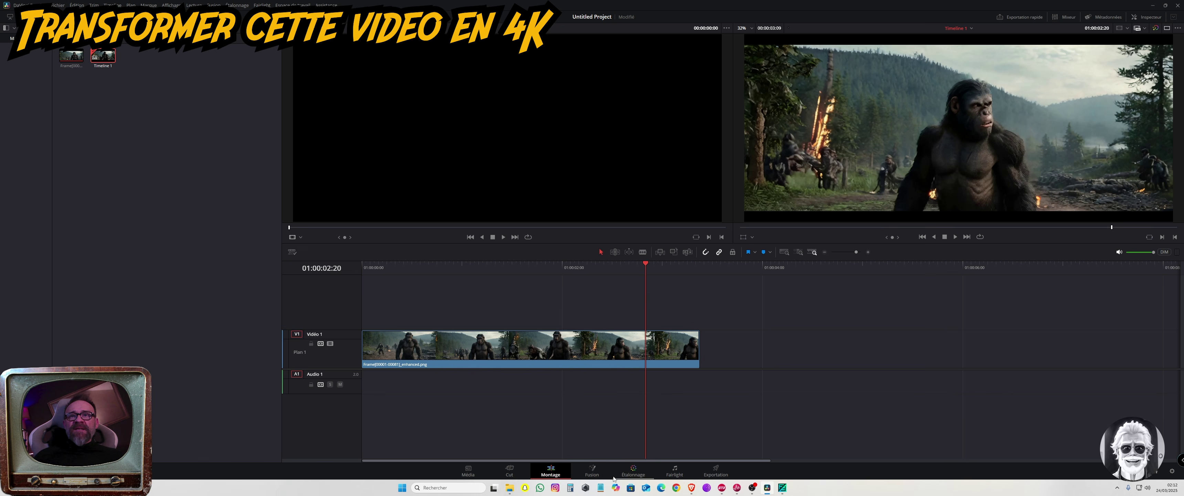
{"action": "left_click", "coordinate": [593, 471]}
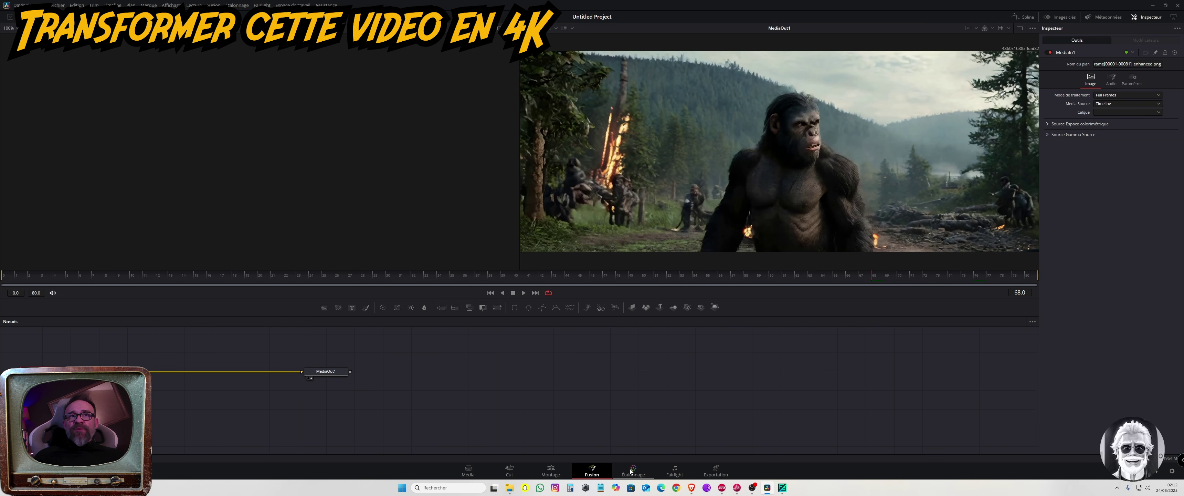
{"action": "right_click", "coordinate": [520, 381]}
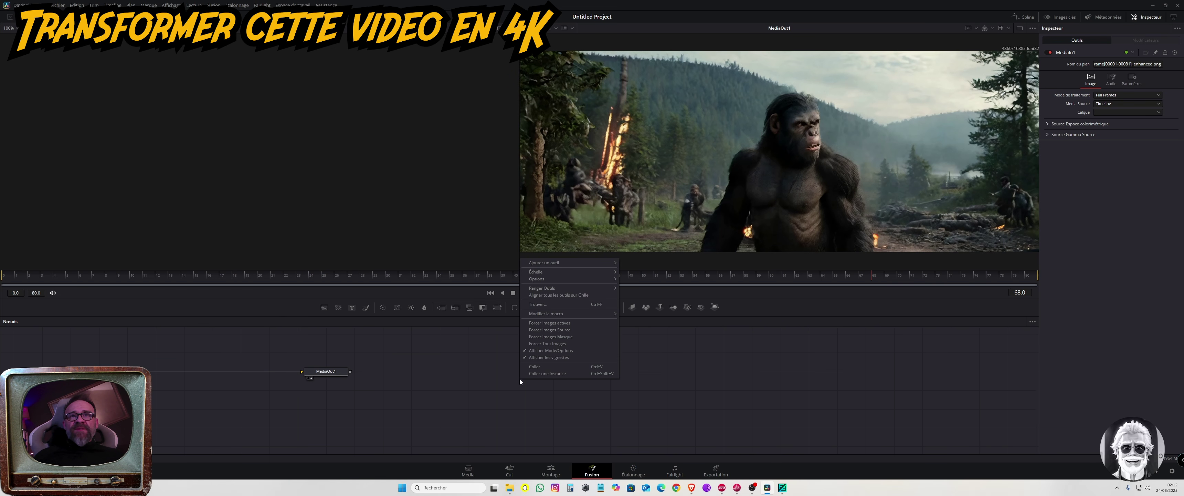
{"action": "left_click", "coordinate": [633, 471]}
{"action": "left_click", "coordinate": [675, 472]}
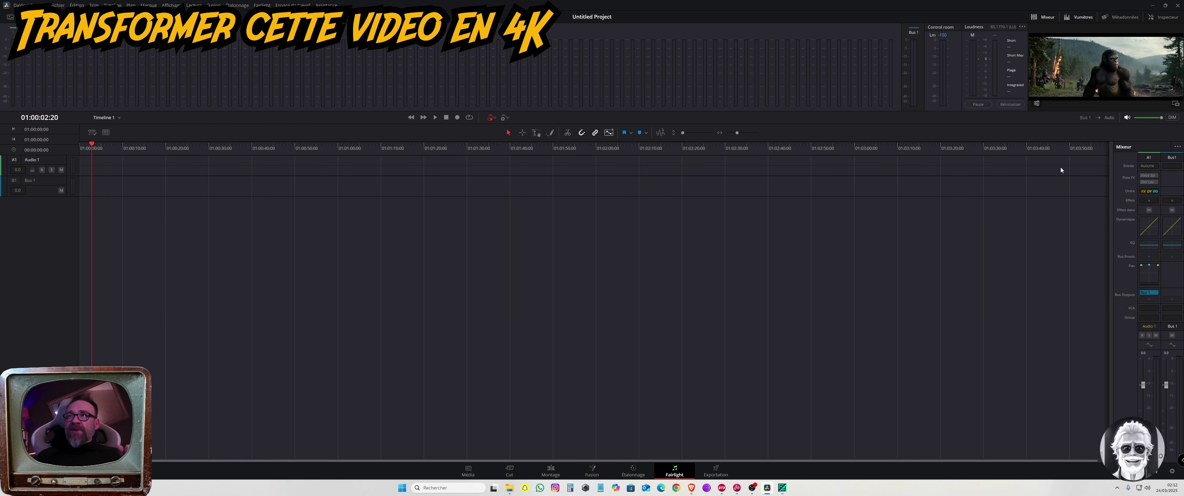
Go to the Deliver page and review the export's file name, destination folder and MP4 video settings.
{"action": "left_click", "coordinate": [715, 472]}
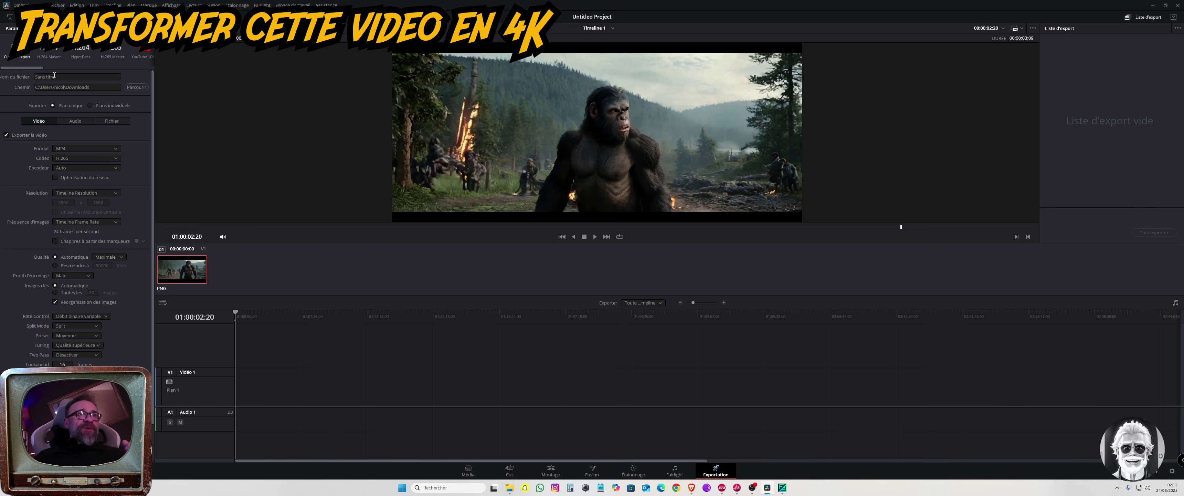
{"action": "left_click", "coordinate": [85, 77]}
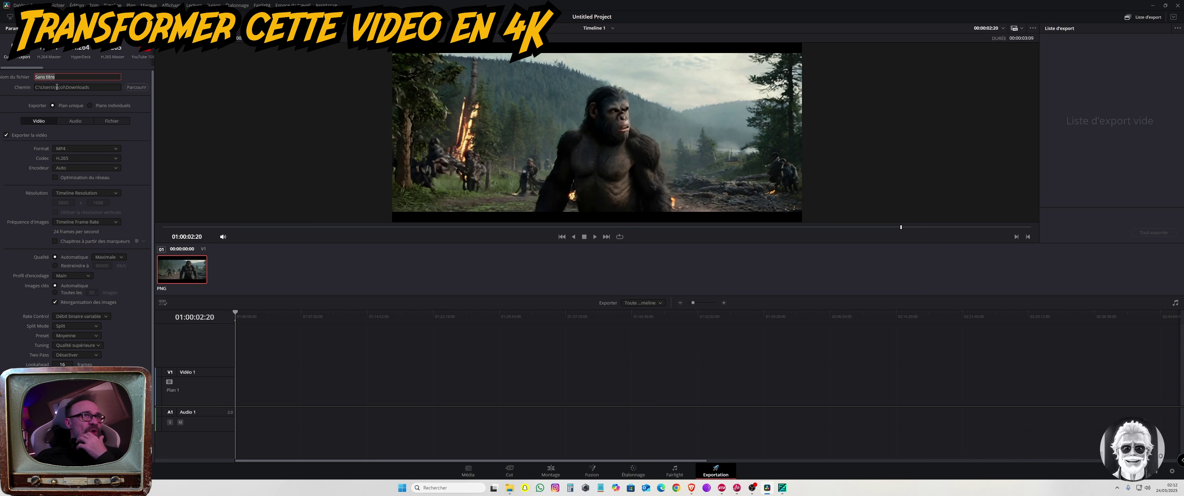
{"action": "left_click", "coordinate": [129, 88]}
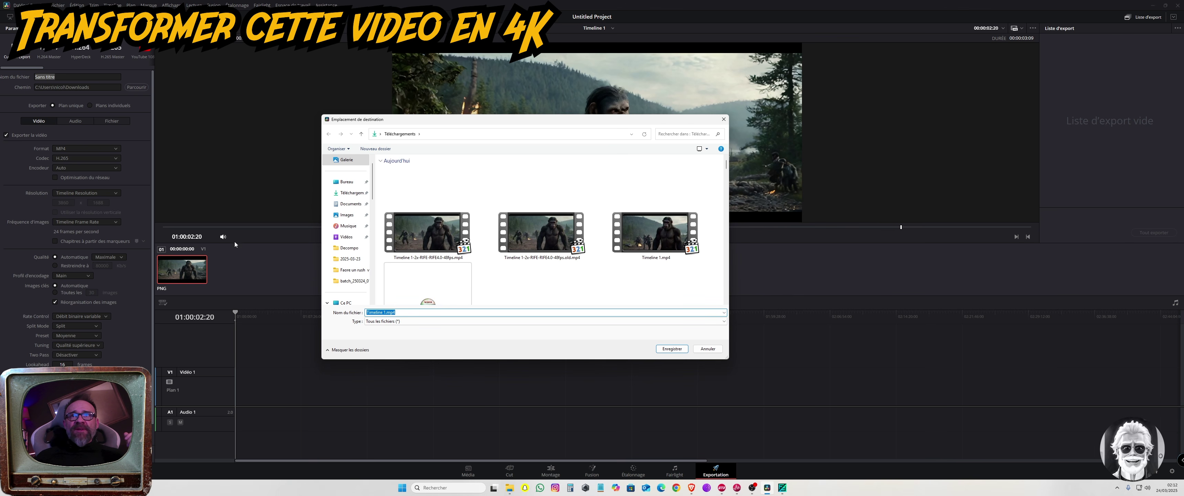
{"action": "left_click", "coordinate": [708, 349]}
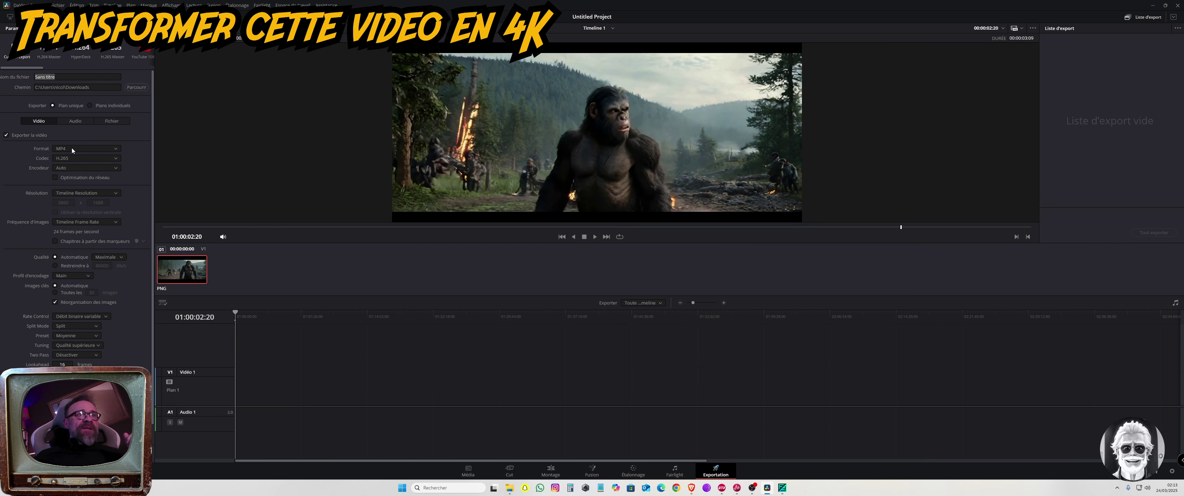
{"action": "left_click", "coordinate": [79, 183]}
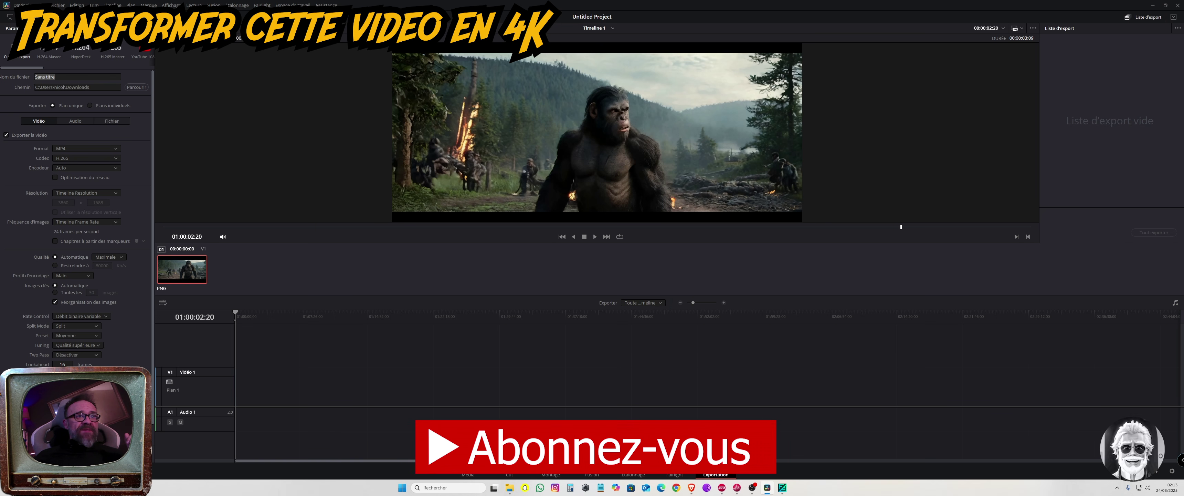
Add the timeline to the render queue, replacing the existing file, and export it.
{"action": "left_click", "coordinate": [117, 470]}
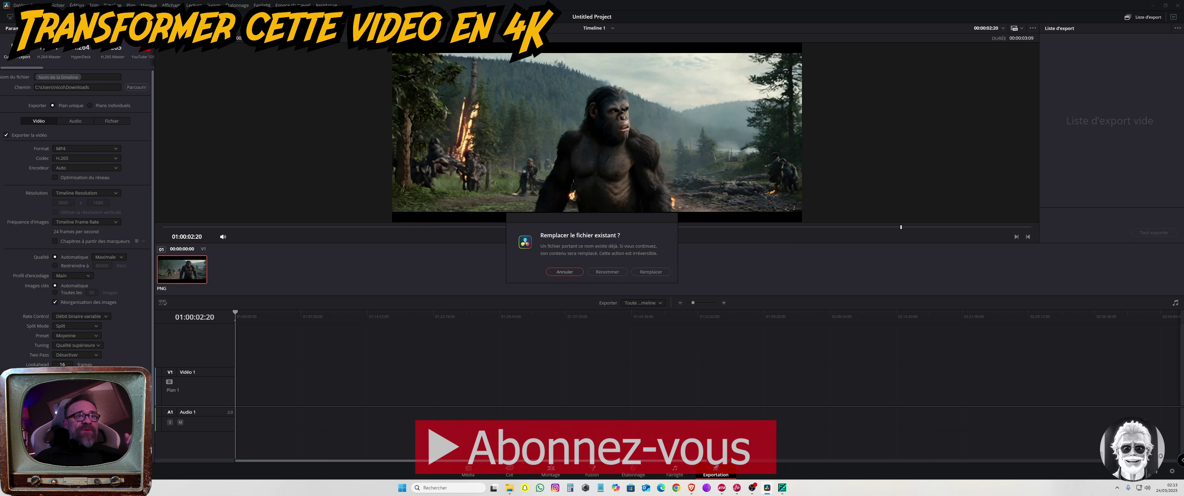
{"action": "left_click", "coordinate": [651, 272]}
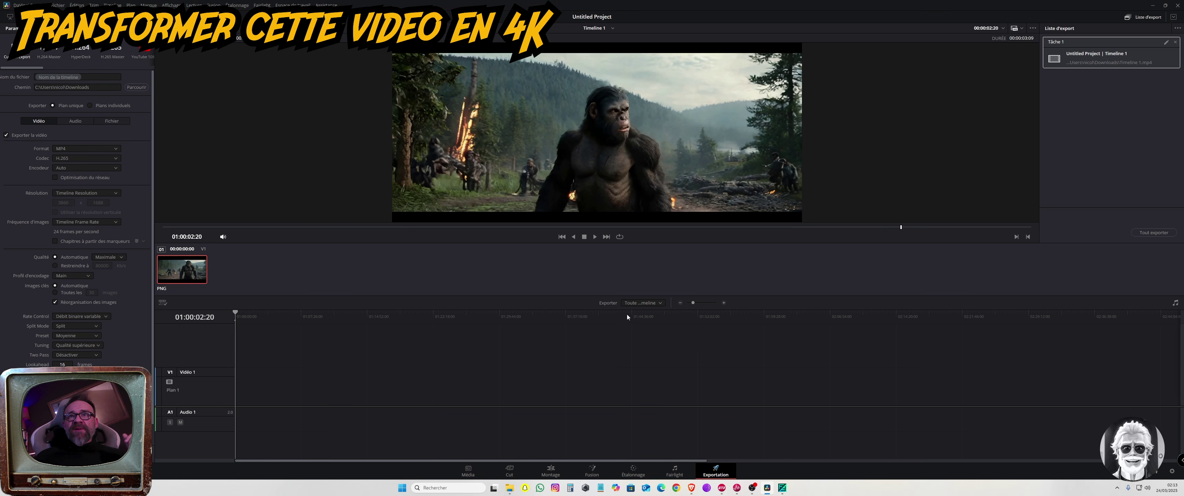
{"action": "left_click", "coordinate": [1154, 233]}
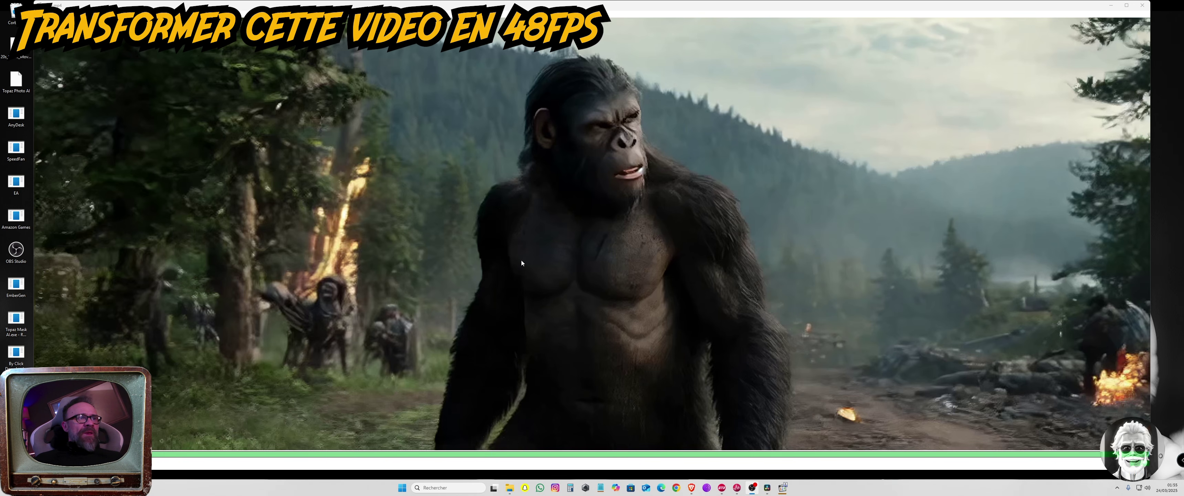
Watch the 48 fps ape video in full screen and close the player.
{"action": "double_click", "coordinate": [521, 260]}
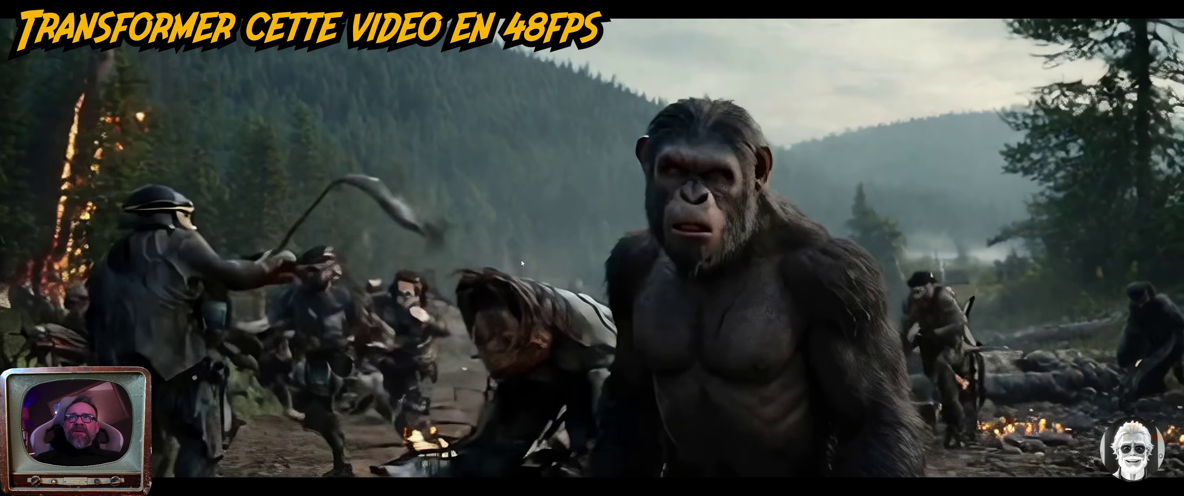
{"action": "key", "text": "Escape"}
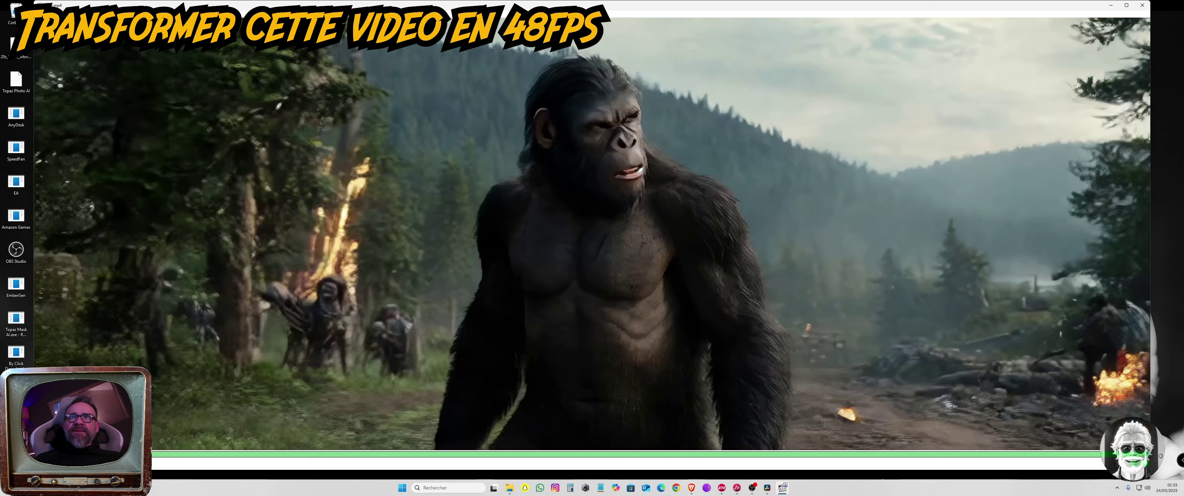
{"action": "left_click", "coordinate": [1142, 5]}
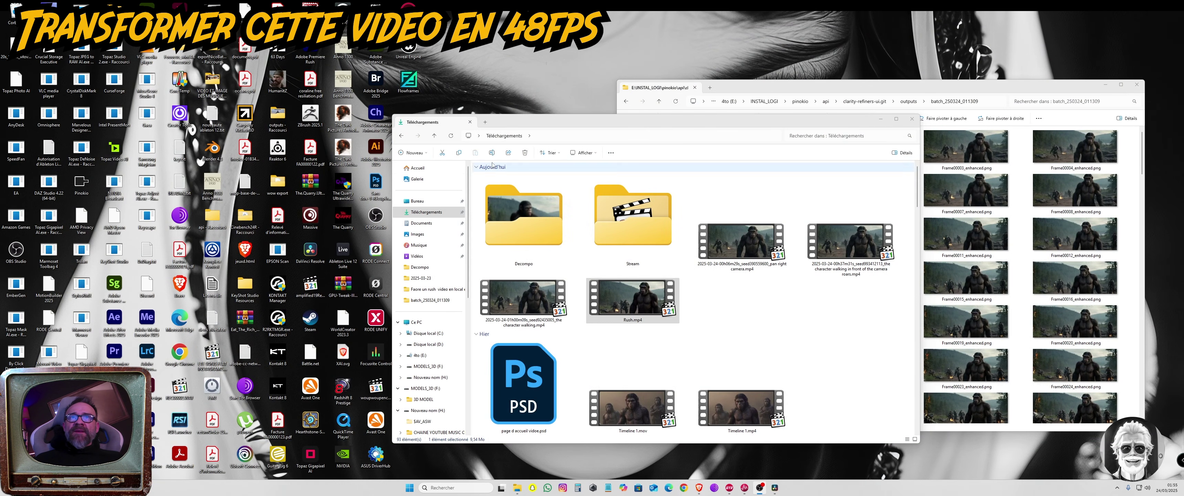
Launch Flowframes and place its window beside the Downloads folder window.
{"action": "left_click_drag", "start_coordinate": [533, 119], "coordinate": [728, 117]}
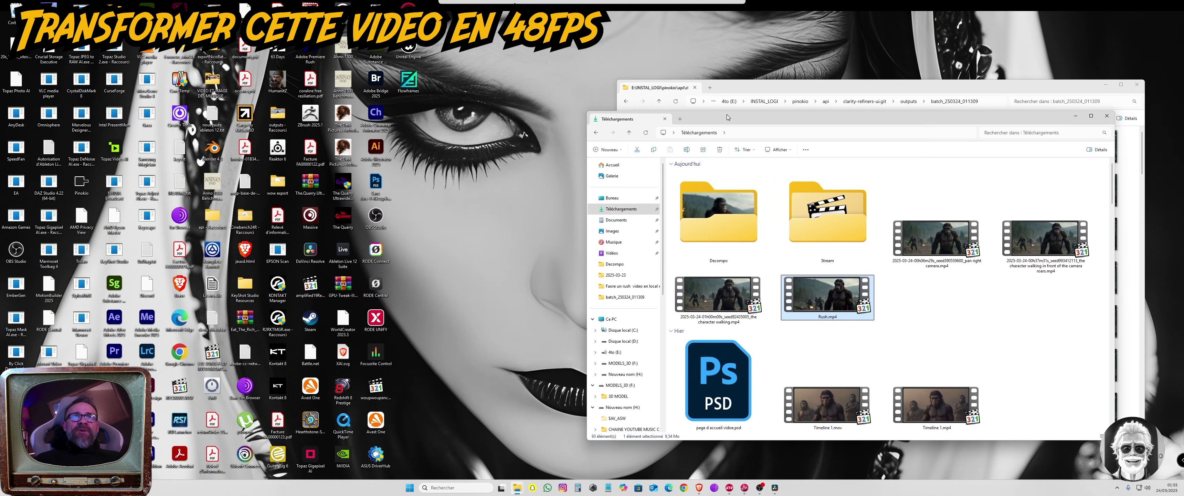
{"action": "double_click", "coordinate": [409, 80]}
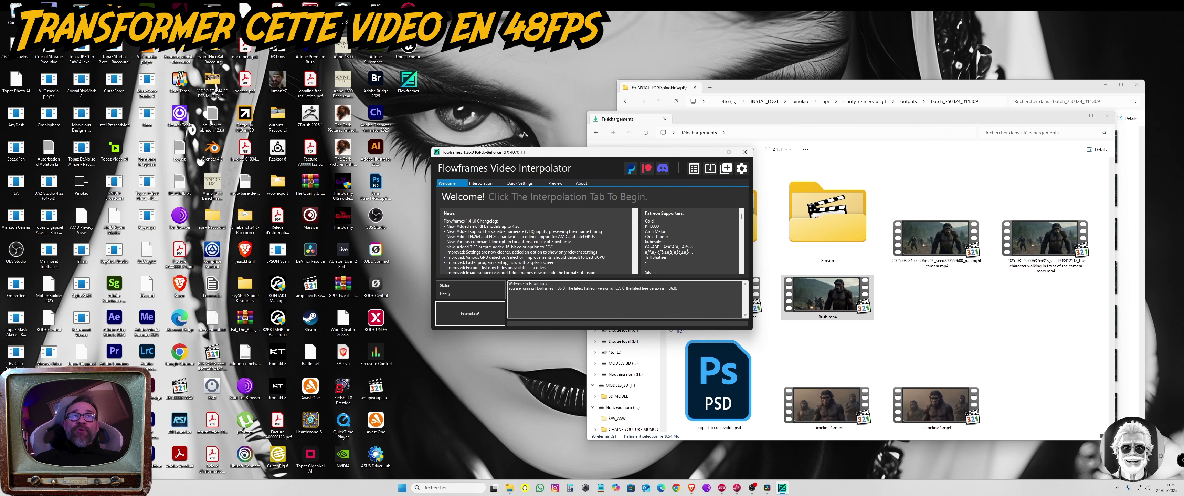
{"action": "left_click", "coordinate": [417, 133]}
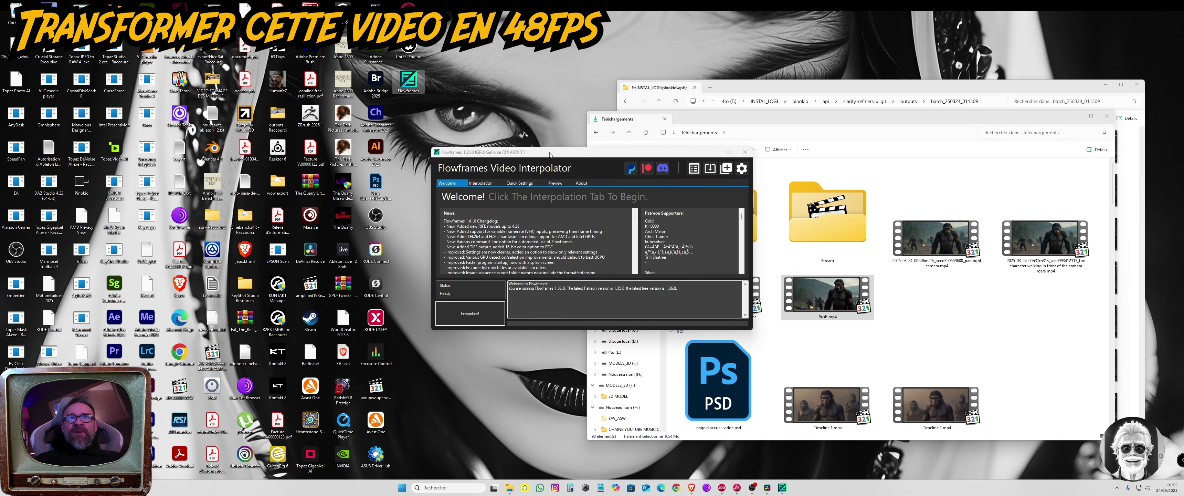
{"action": "left_click_drag", "start_coordinate": [550, 155], "coordinate": [470, 148]}
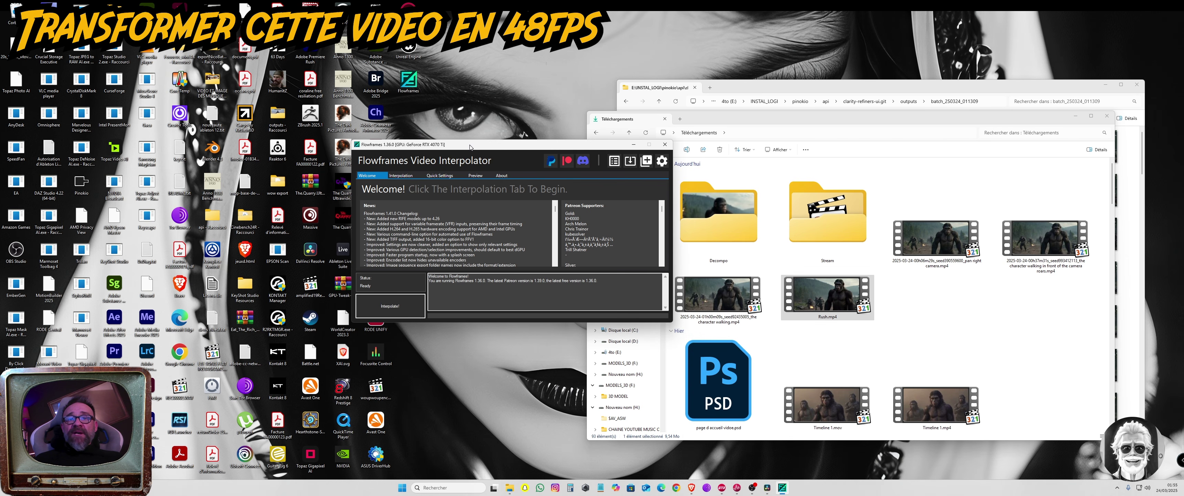
Open the Flowframes interpolation settings and browse the Decompo folder for the input media.
{"action": "left_click", "coordinate": [408, 177]}
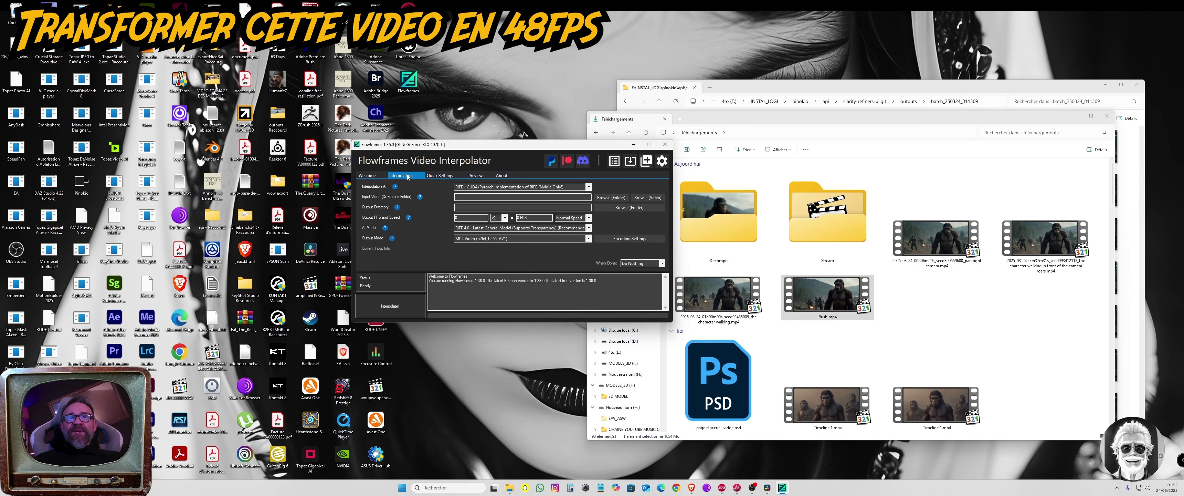
{"action": "left_click", "coordinate": [527, 189]}
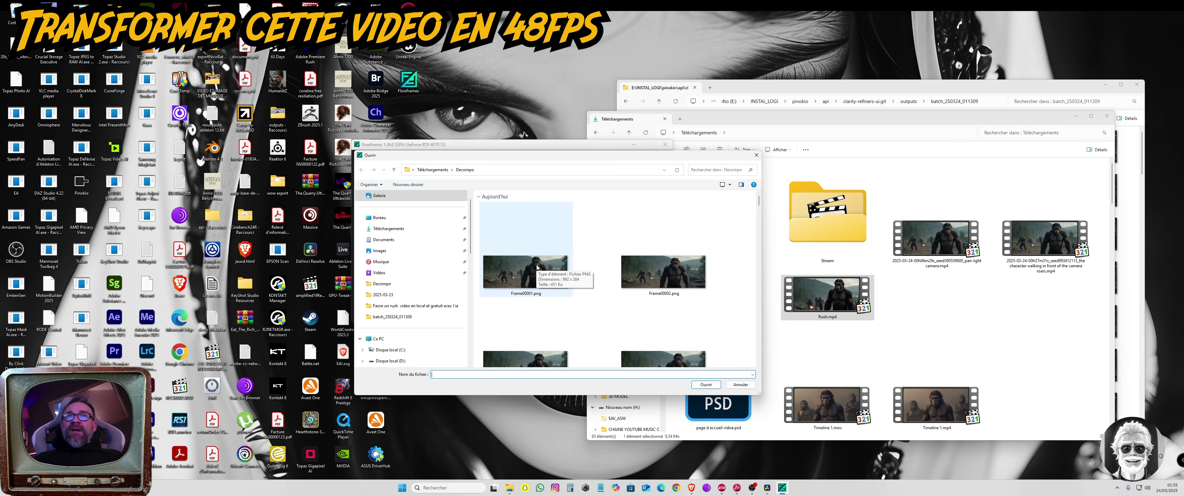
{"action": "left_click", "coordinate": [537, 267]}
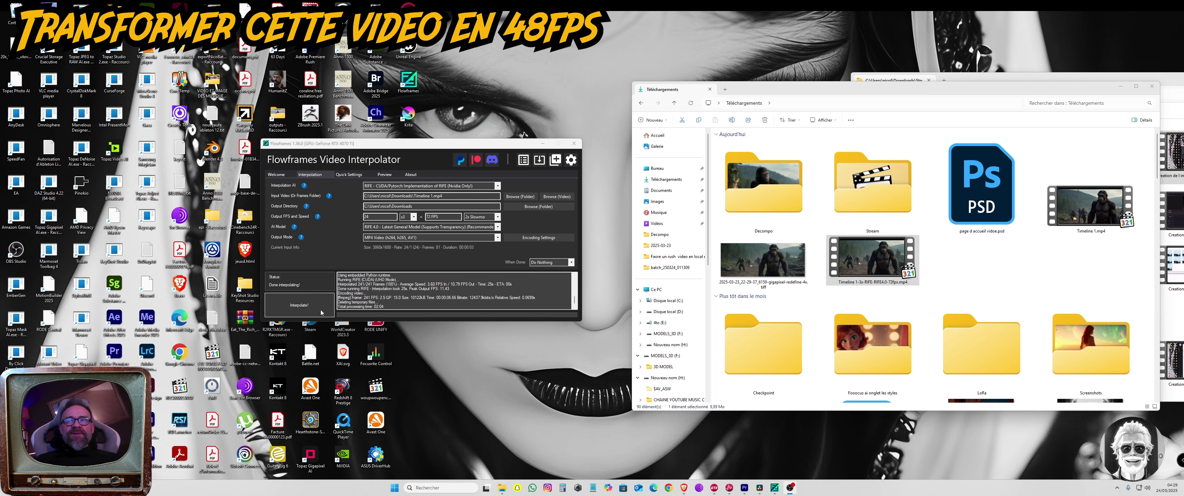
Watch the interpolated 72 fps clip in full screen and the original Timeline 1.mp4 for comparison, closing the player after each.
{"action": "left_click", "coordinate": [871, 263]}
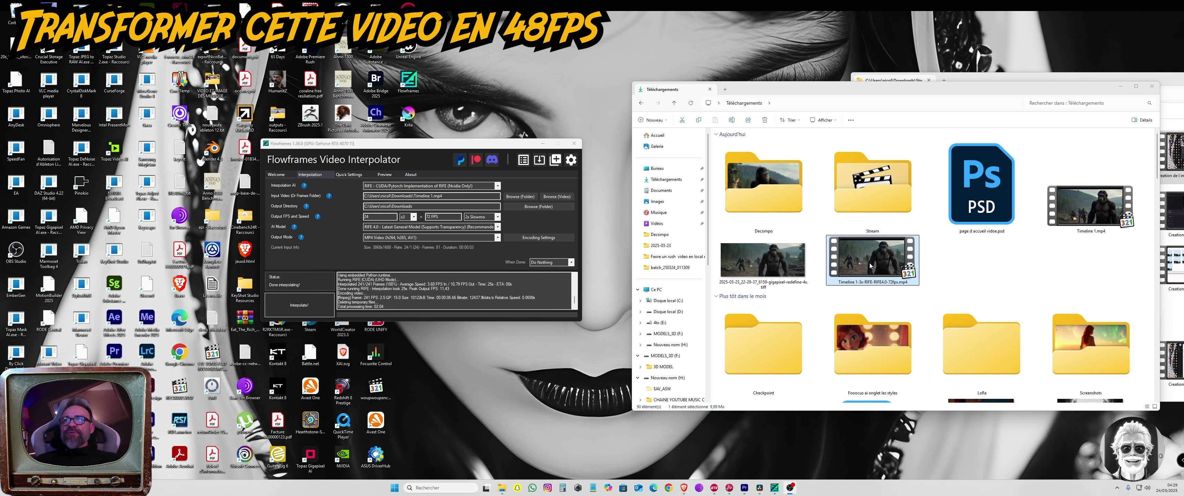
{"action": "double_click", "coordinate": [870, 265]}
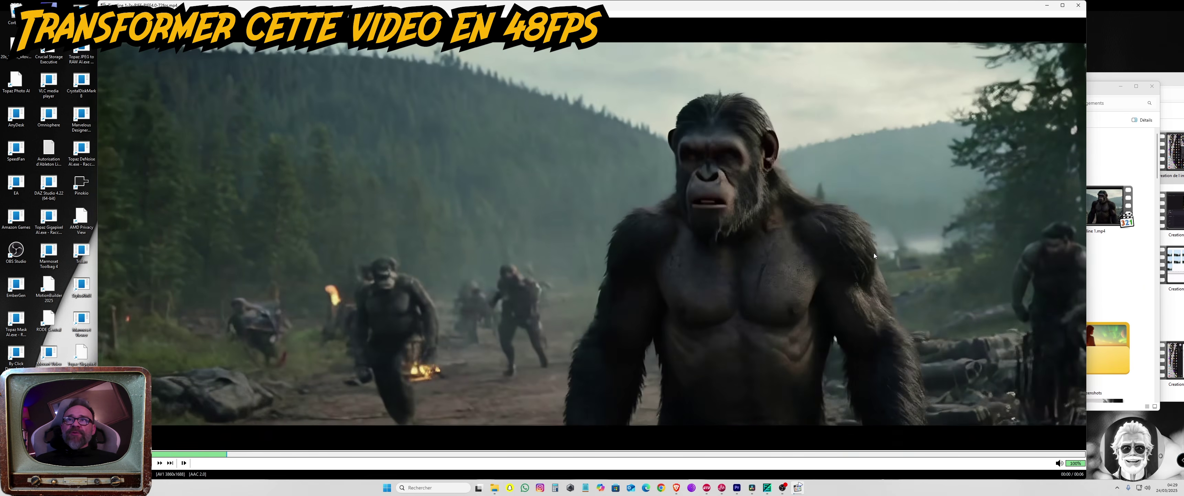
{"action": "double_click", "coordinate": [873, 252]}
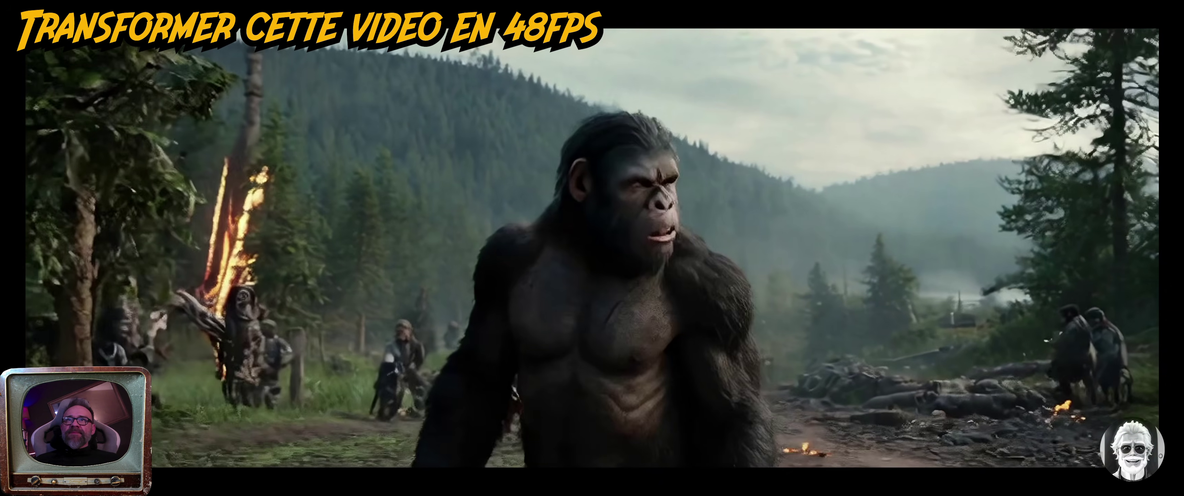
{"action": "key", "text": "Escape"}
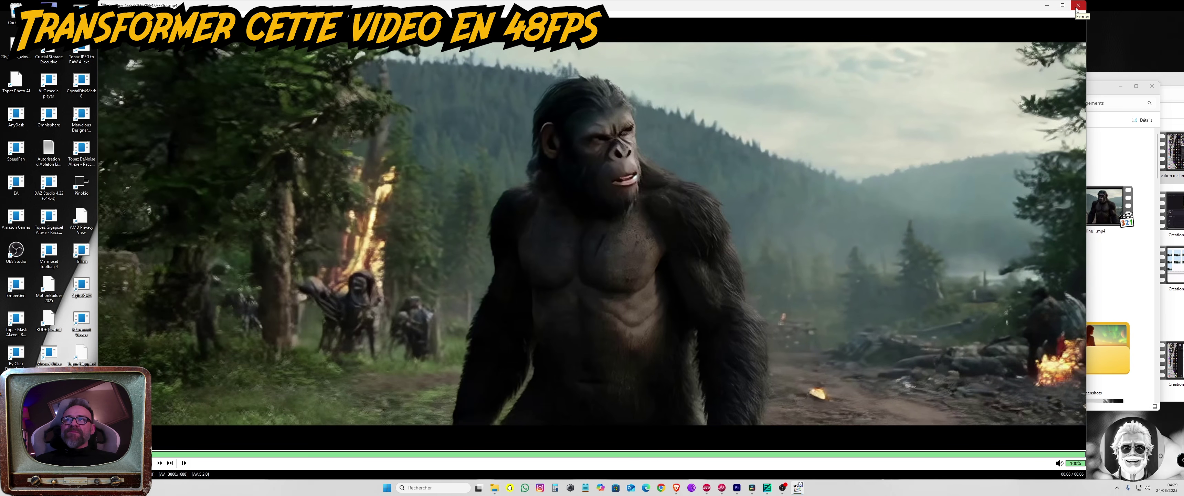
{"action": "left_click", "coordinate": [1079, 5]}
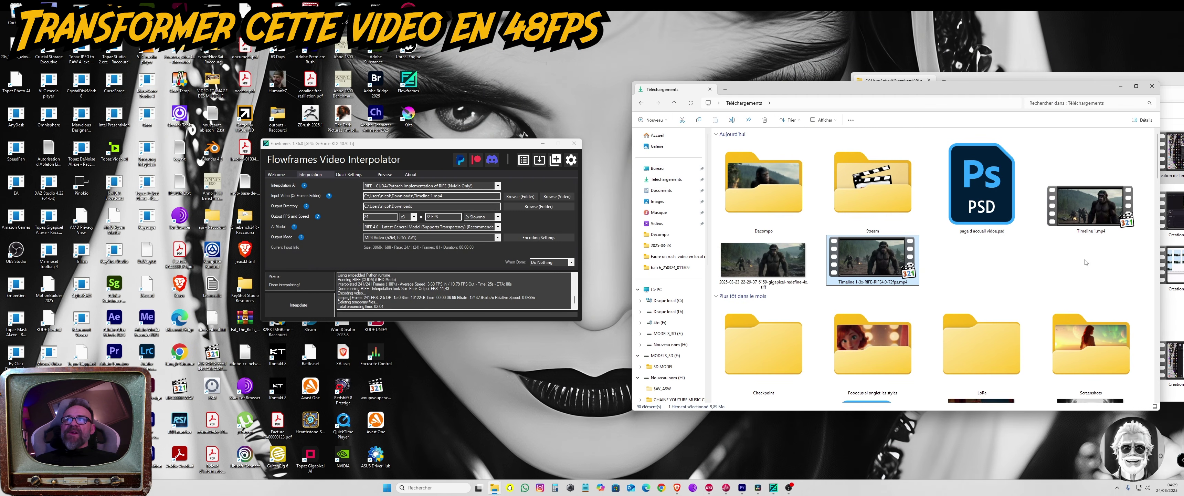
{"action": "left_click", "coordinate": [1105, 224]}
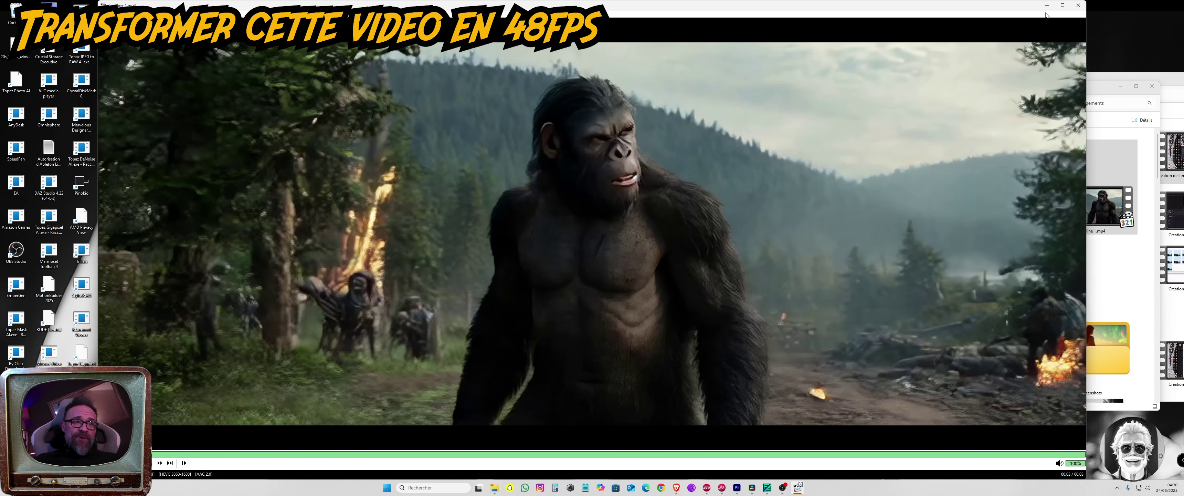
{"action": "left_click", "coordinate": [1079, 4]}
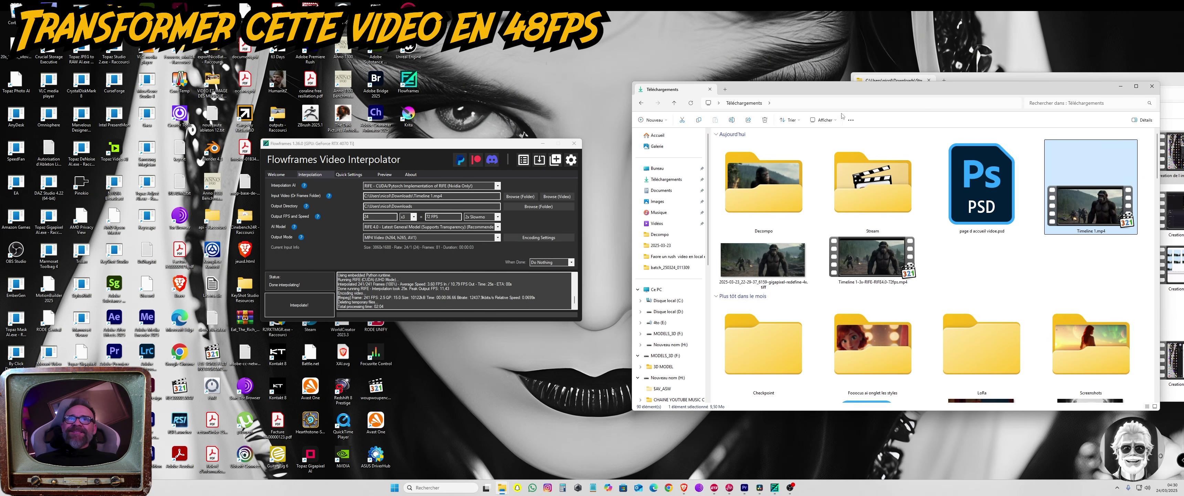